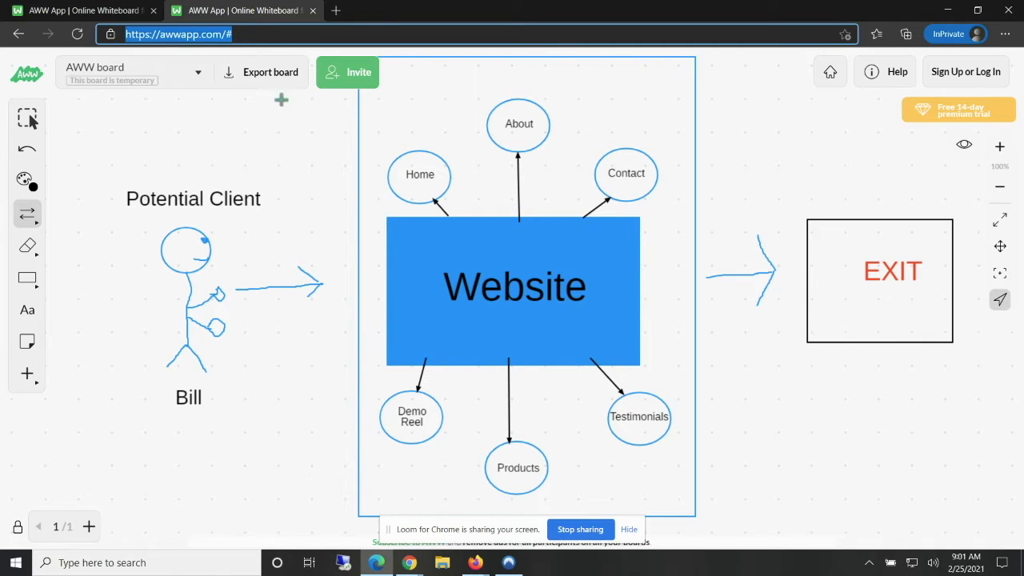
# Switch to the other AWW whiteboard to view the funnel diagram
pyautogui.click(128, 18)
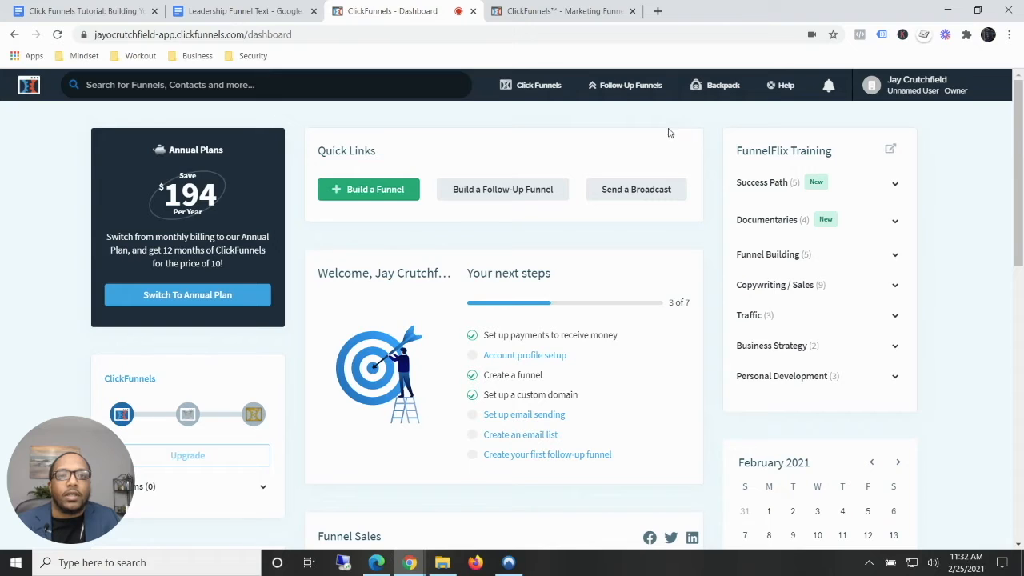
# Open the Domains page in the ClickFunnels account settings
pyautogui.moveTo(912, 85)
pyautogui.click(886, 116)
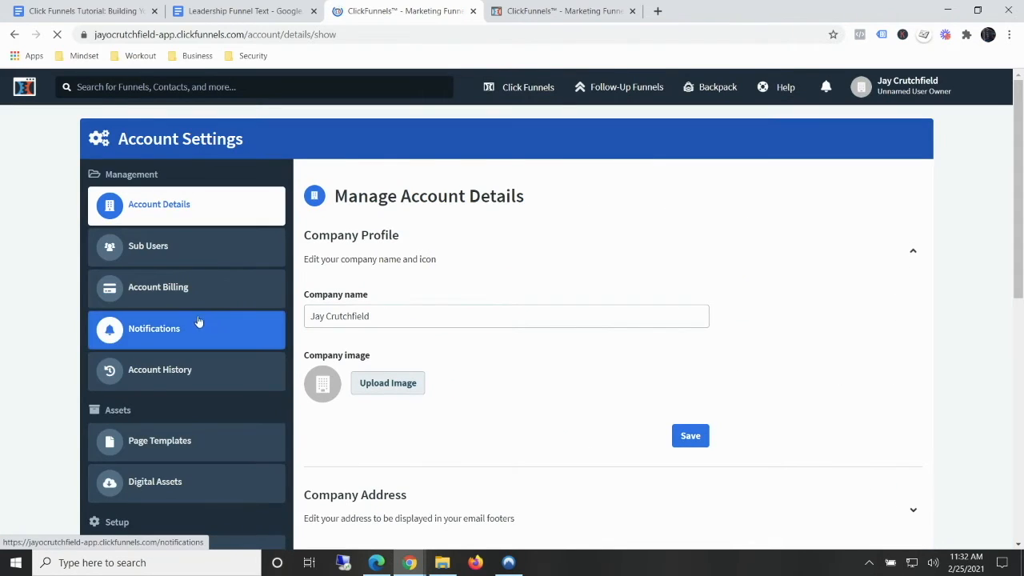
pyautogui.moveTo(905, 84)
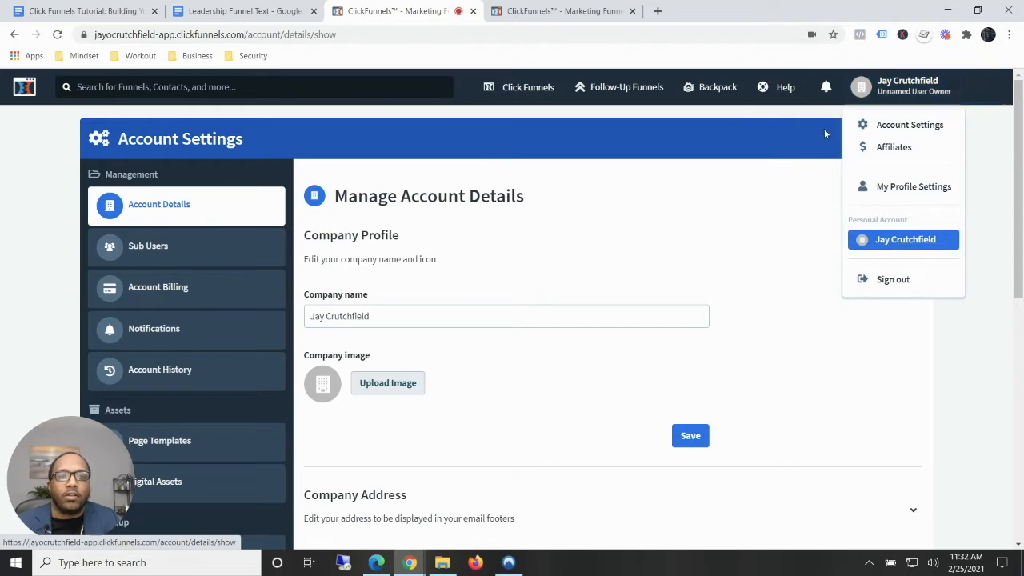
pyautogui.scroll(-2, 206, 316)
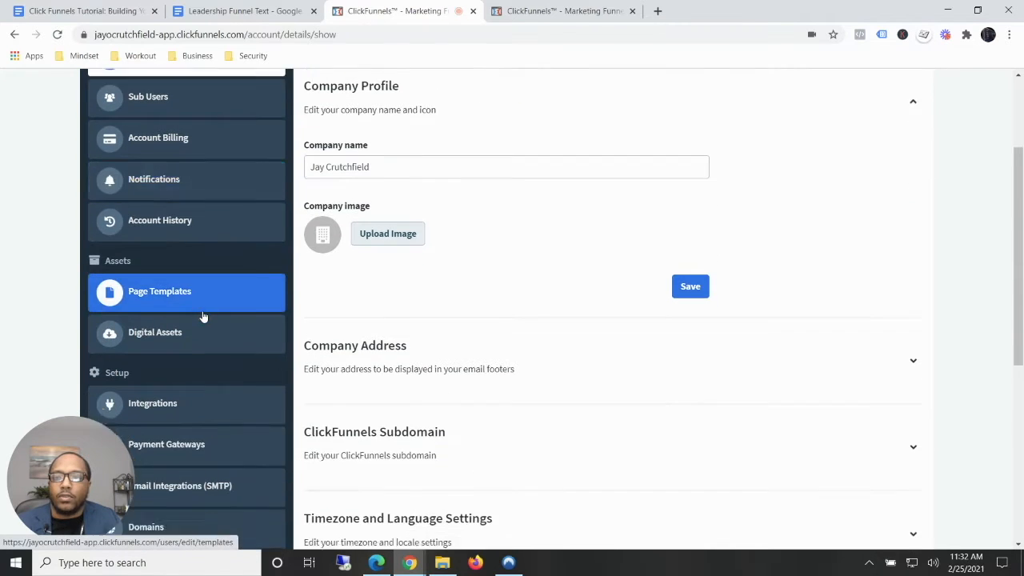
pyautogui.scroll(-2, 204, 317)
pyautogui.click(181, 358)
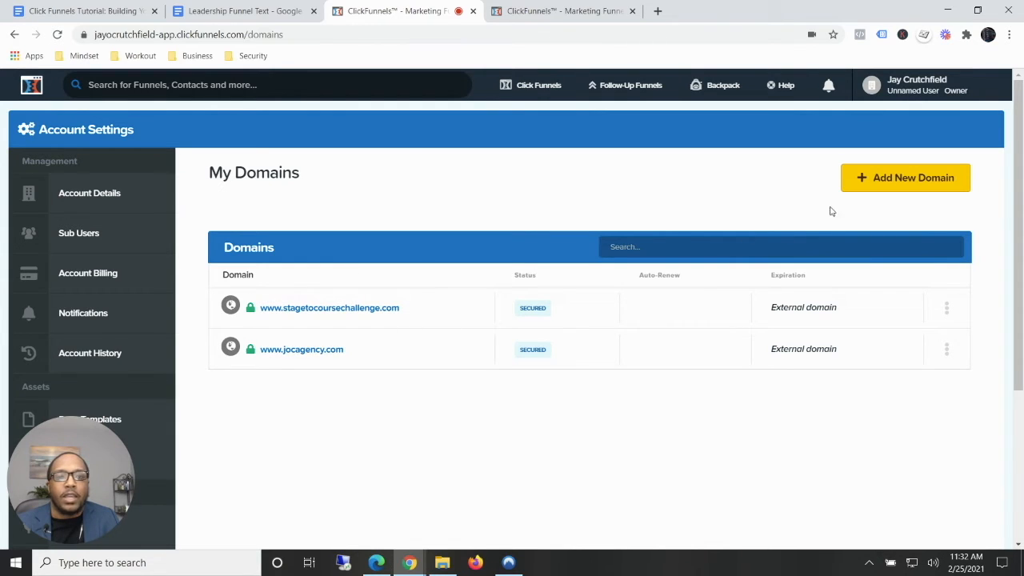
# Open the Add New Domain page and review the options for registering a domain or using an existing one
pyautogui.click(852, 179)
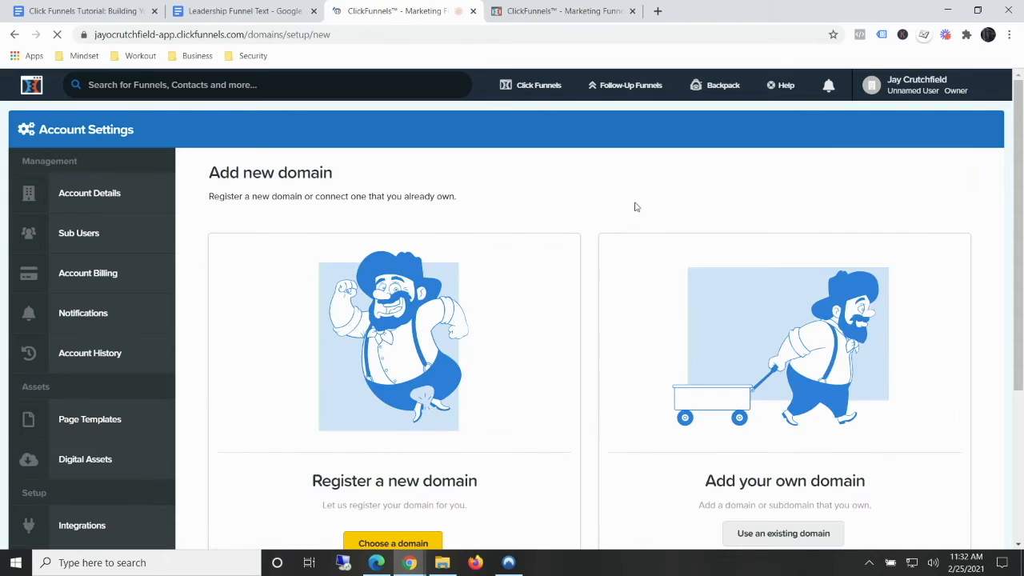
pyautogui.scroll(-1, 509, 289)
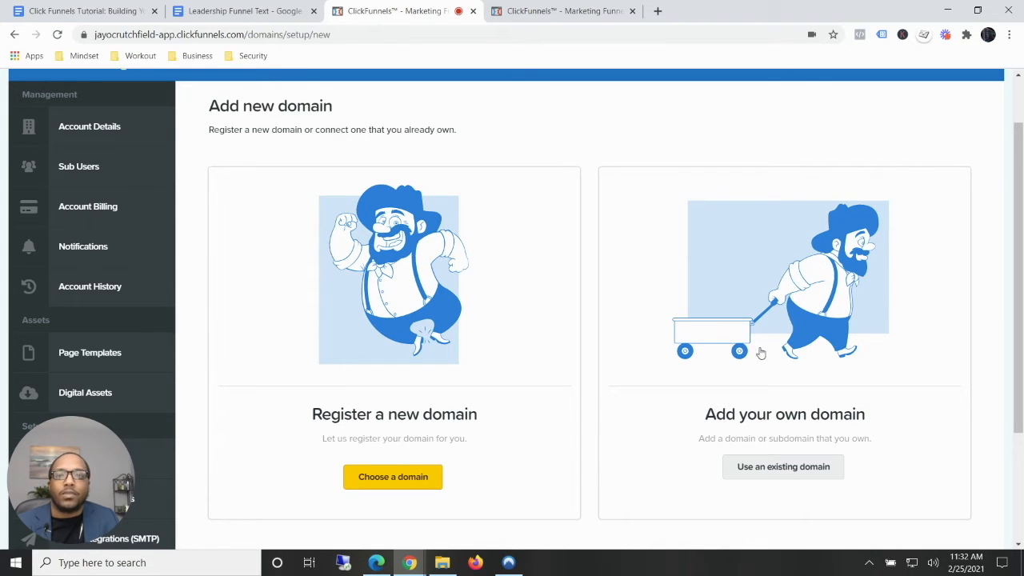
pyautogui.scroll(1, 398, 272)
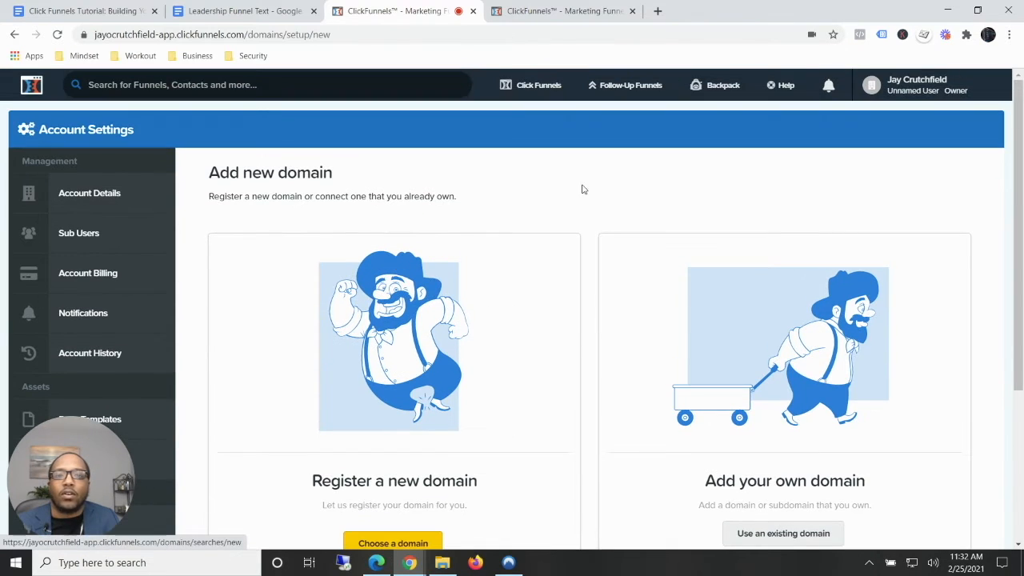
# Open the funnels list and start building a new funnel
pyautogui.moveTo(539, 88)
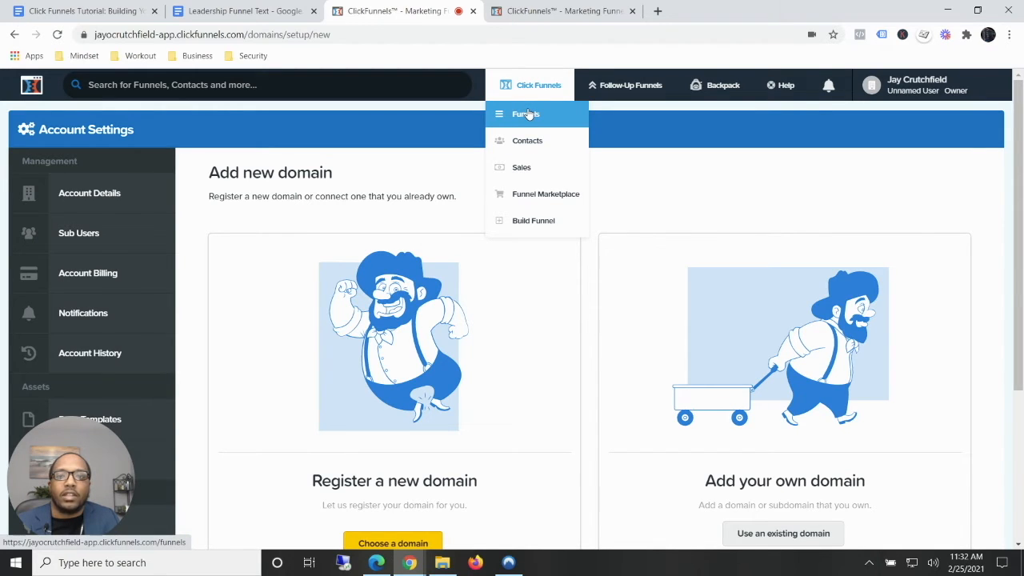
pyautogui.click(528, 114)
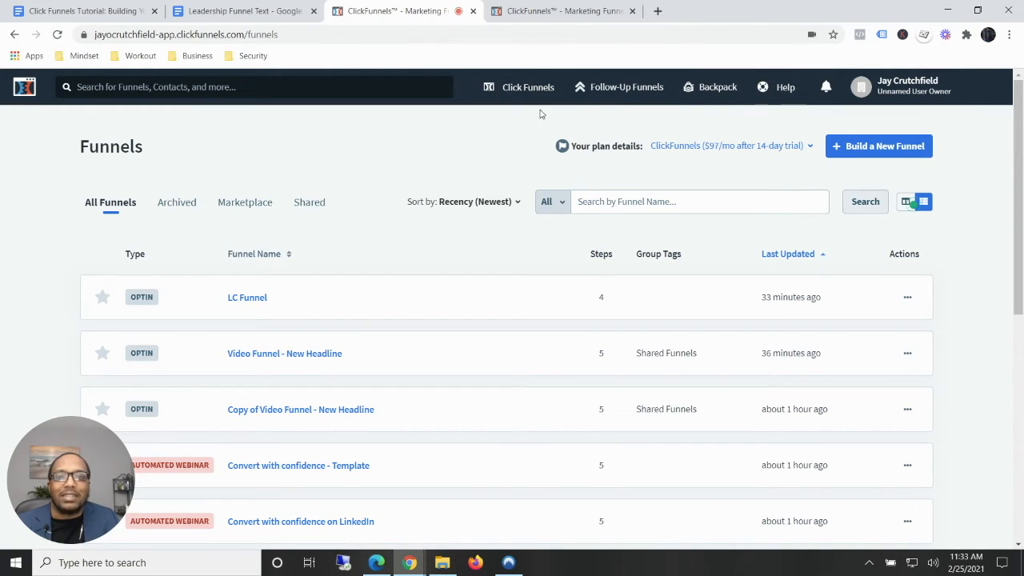
pyautogui.click(847, 152)
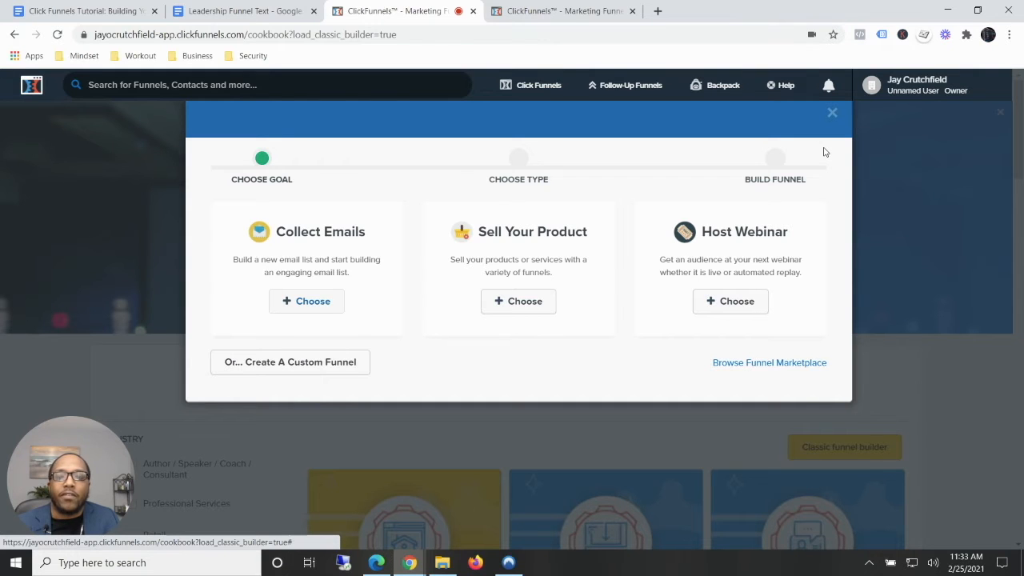
# Check the page sequence in the AWW whiteboard's funnel diagram and return to the ClickFunnels funnel builder
pyautogui.hotkey('alt', 'Tab')
pyautogui.hotkey('alt', 'Tab')
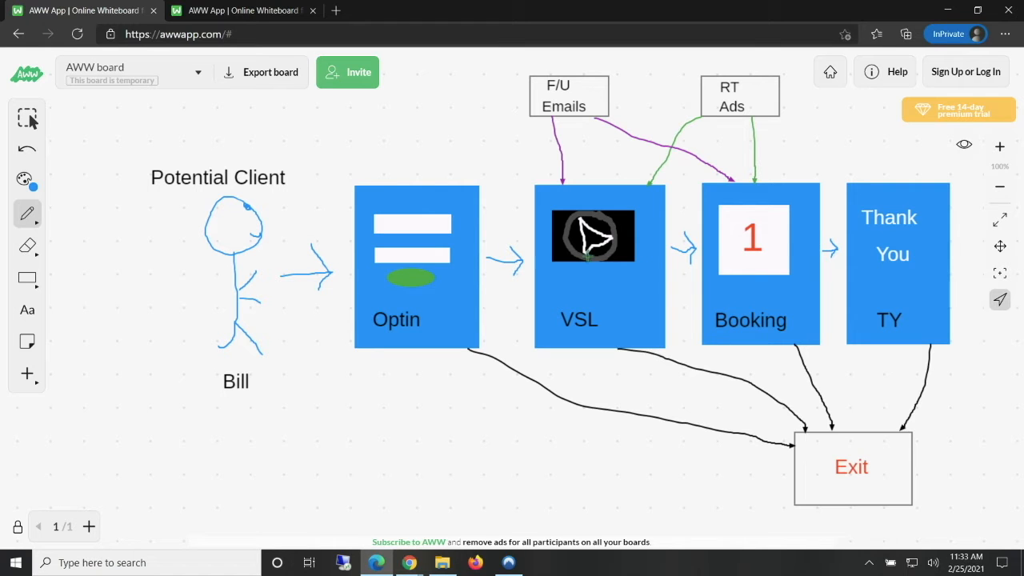
pyautogui.hotkey('alt', 'Tab')
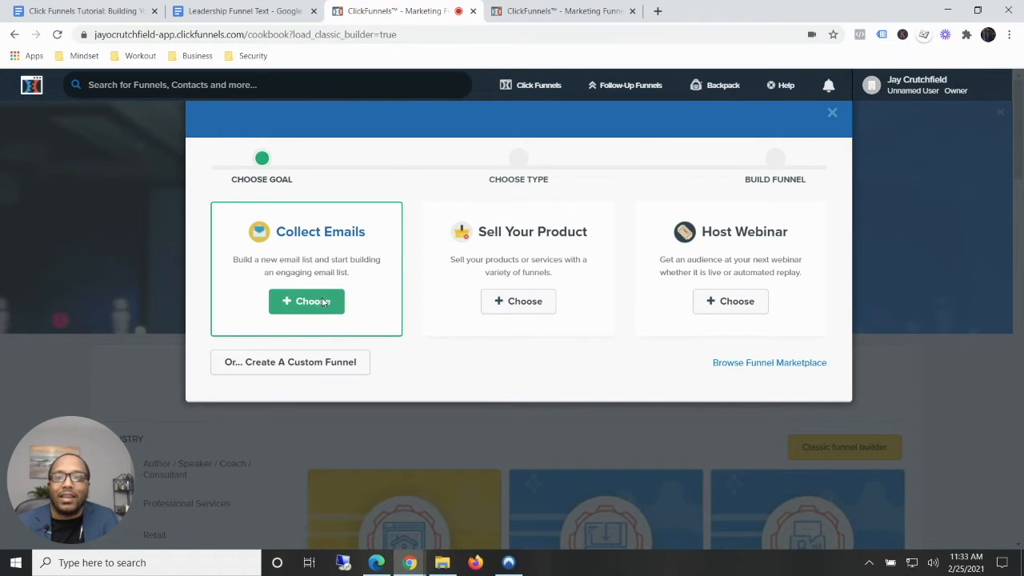
# Choose the Collect Emails goal and build an email optin funnel named LC Funnel 2
pyautogui.click(324, 301)
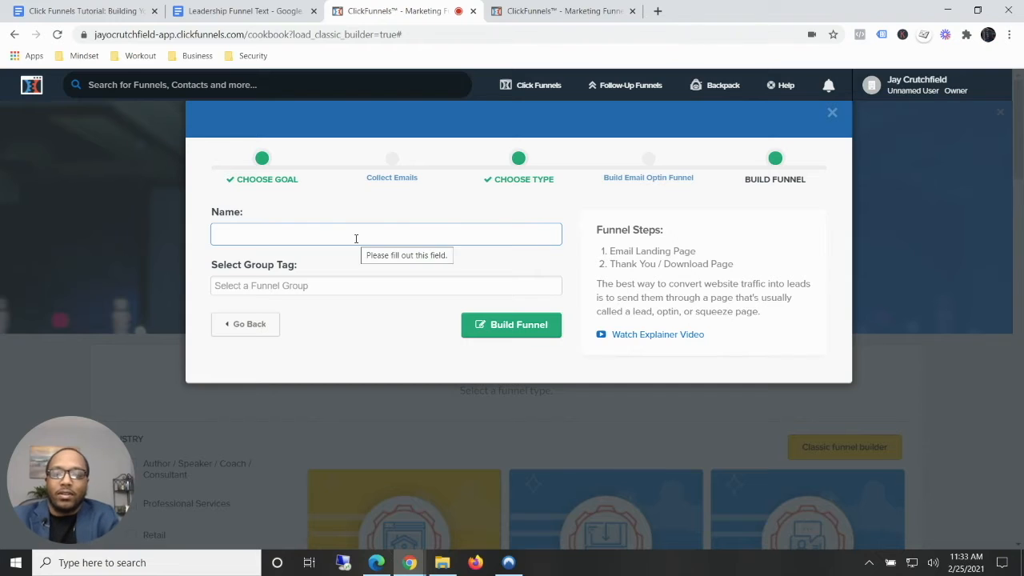
pyautogui.write('LF F')
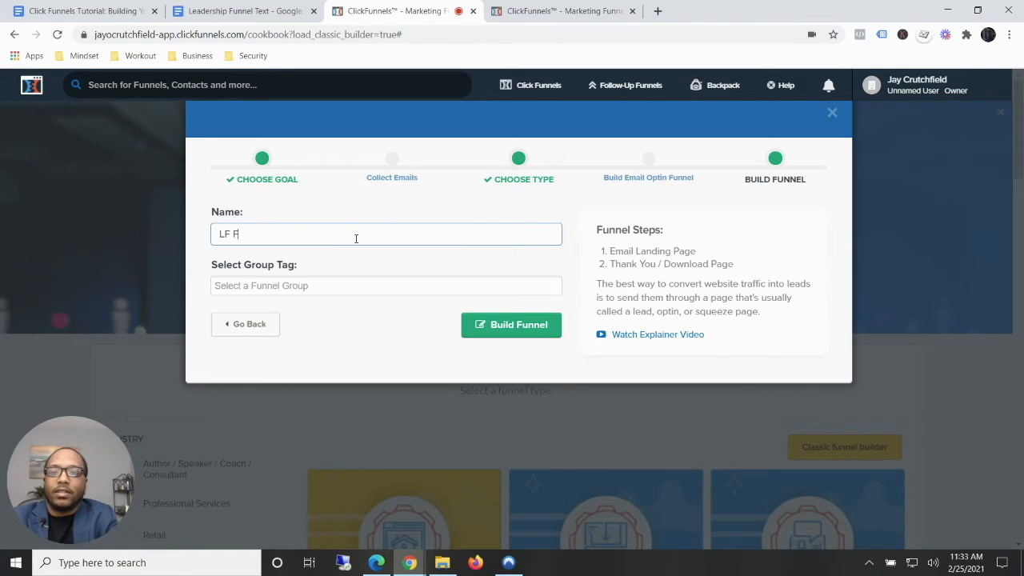
pyautogui.press('BackSpace')
pyautogui.write('C')
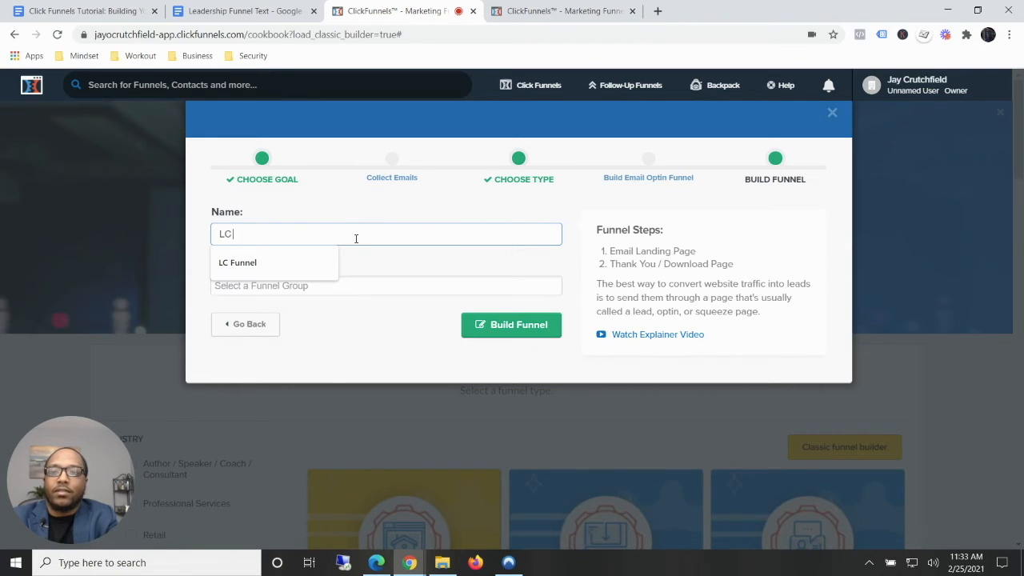
pyautogui.press('Down')
pyautogui.press('Tab')
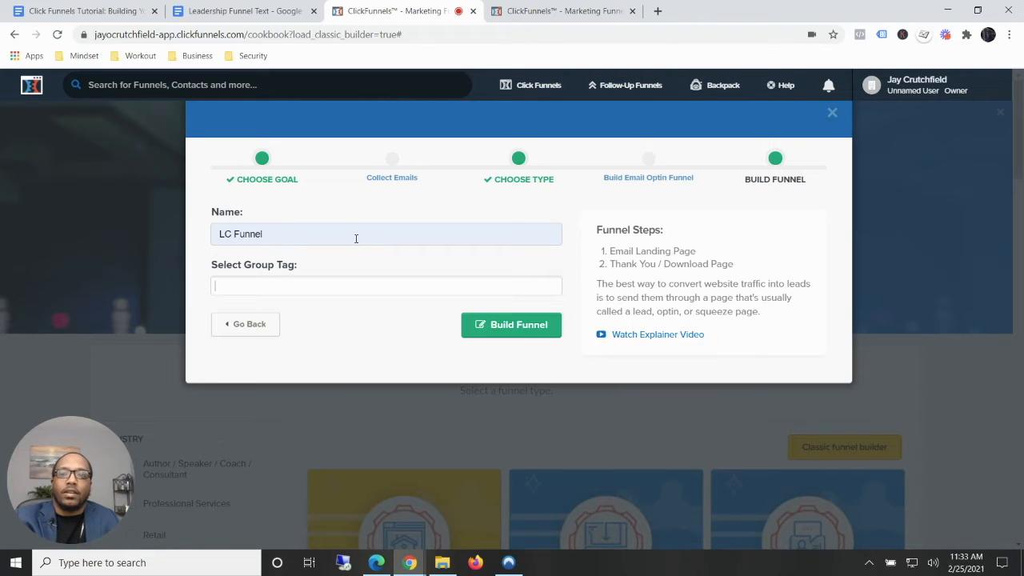
pyautogui.click(356, 239)
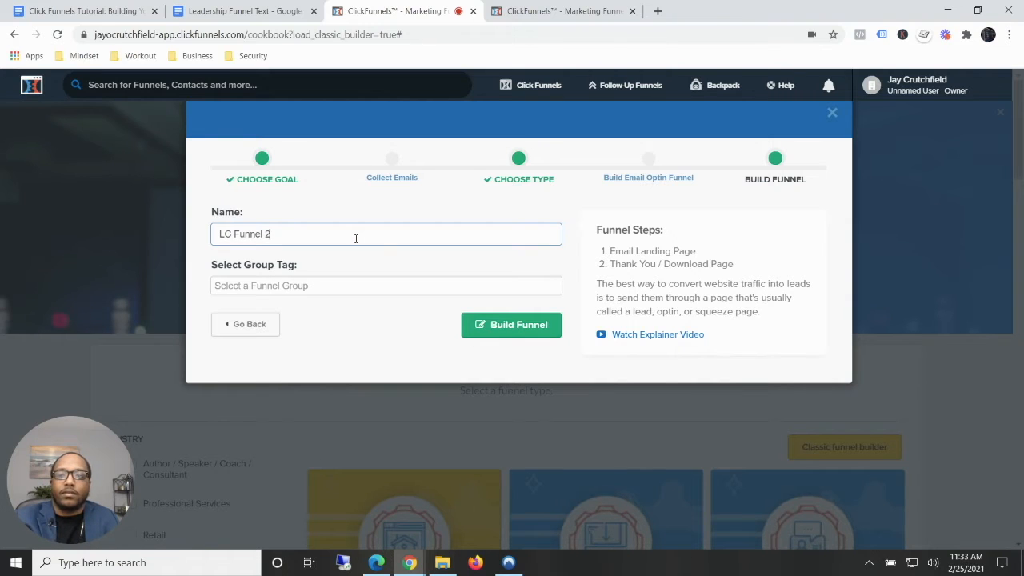
pyautogui.click(492, 325)
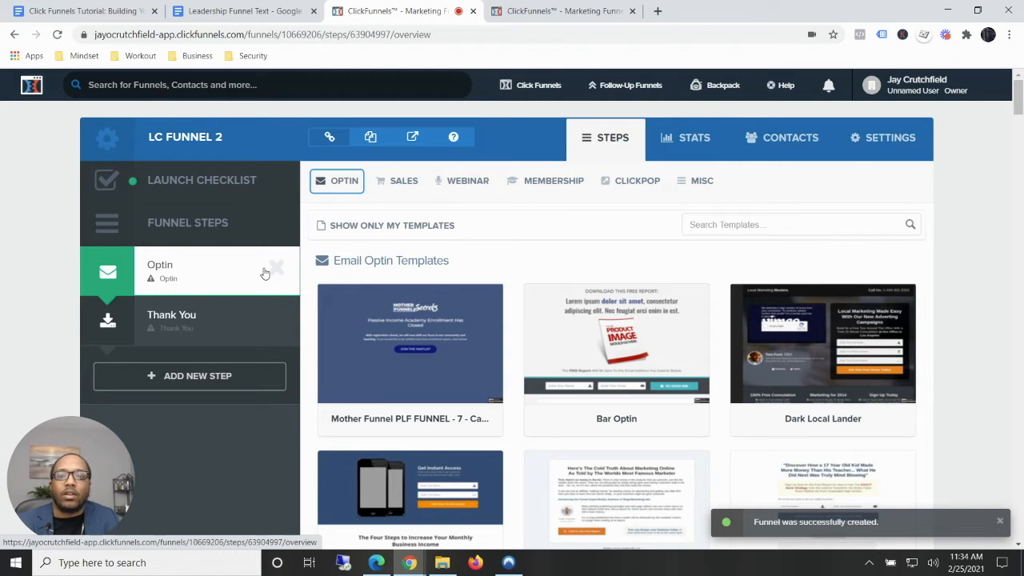
# Apply the "Mother Funnel PLF FUNNEL - 3 - sq..." template with the My Free Giveaway design to the Optin step and open the page for editing
pyautogui.moveTo(382, 308)
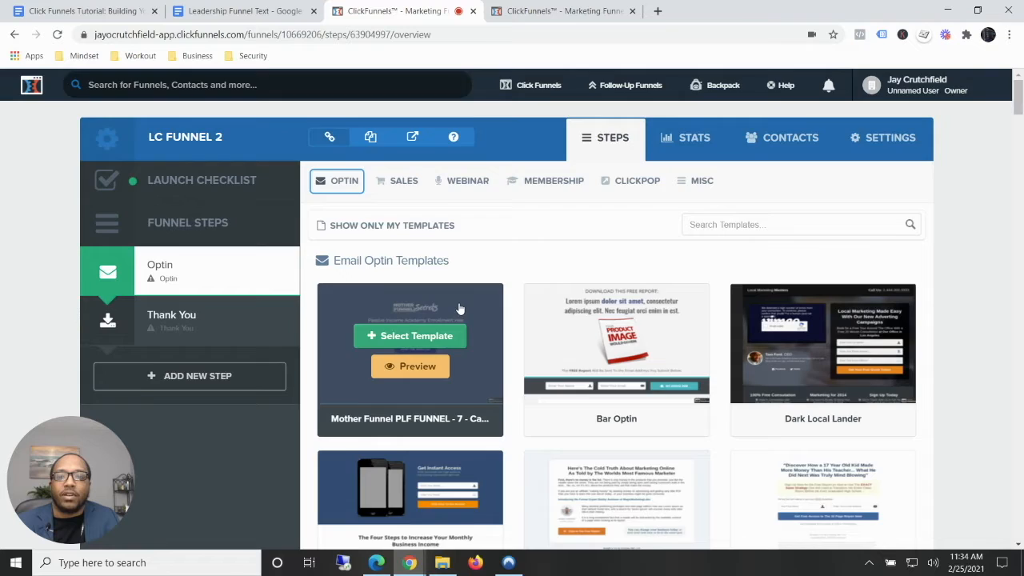
pyautogui.scroll(-1, 460, 309)
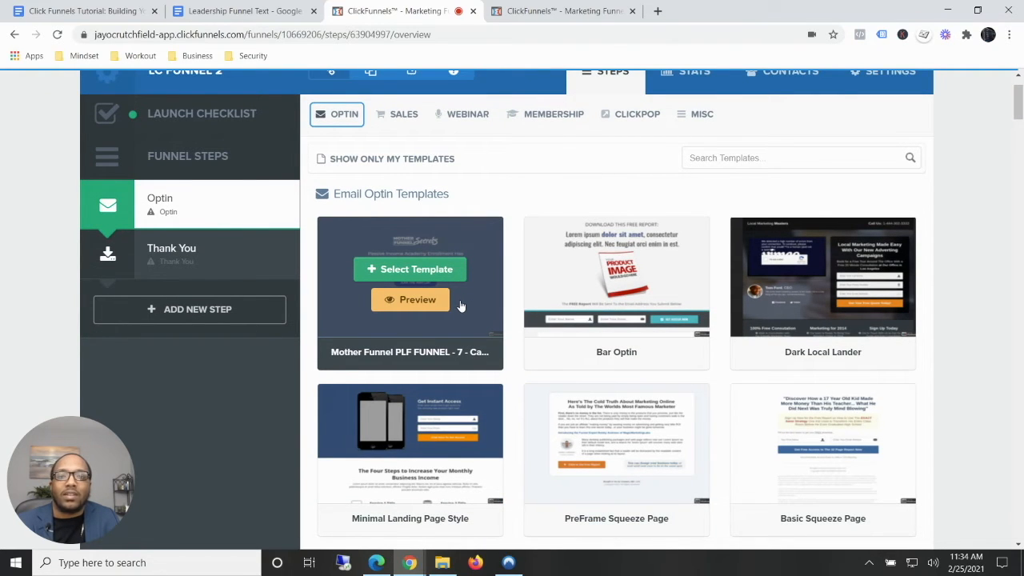
pyautogui.scroll(-2, 460, 307)
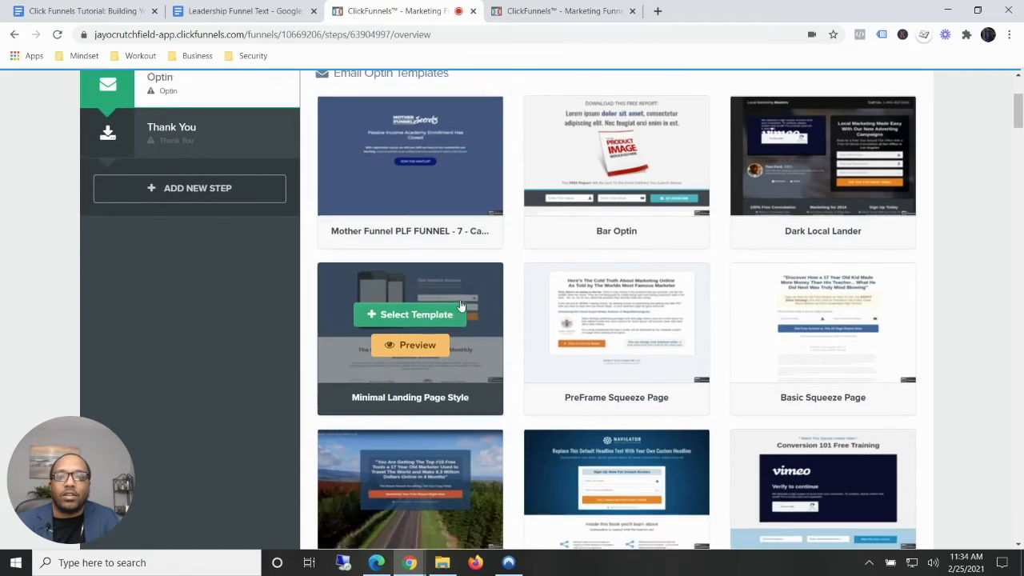
pyautogui.scroll(1, 460, 306)
pyautogui.scroll(-13, 460, 307)
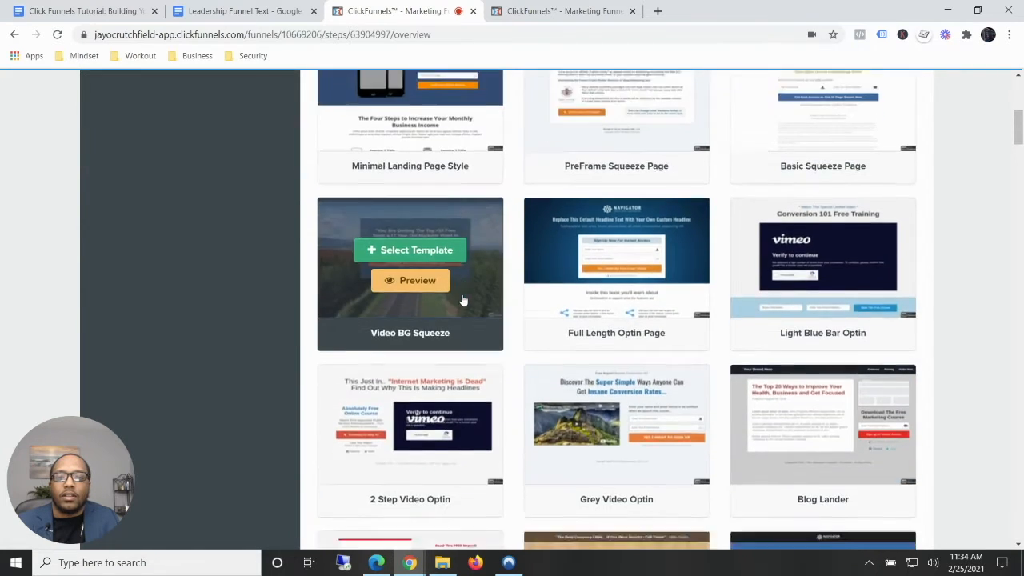
pyautogui.scroll(-8, 464, 297)
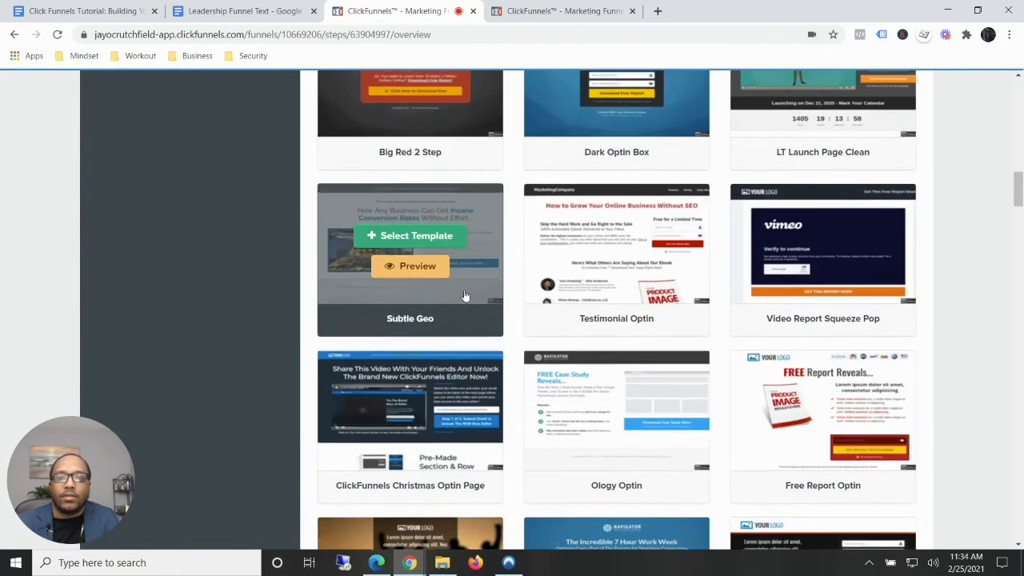
pyautogui.scroll(-2, 464, 297)
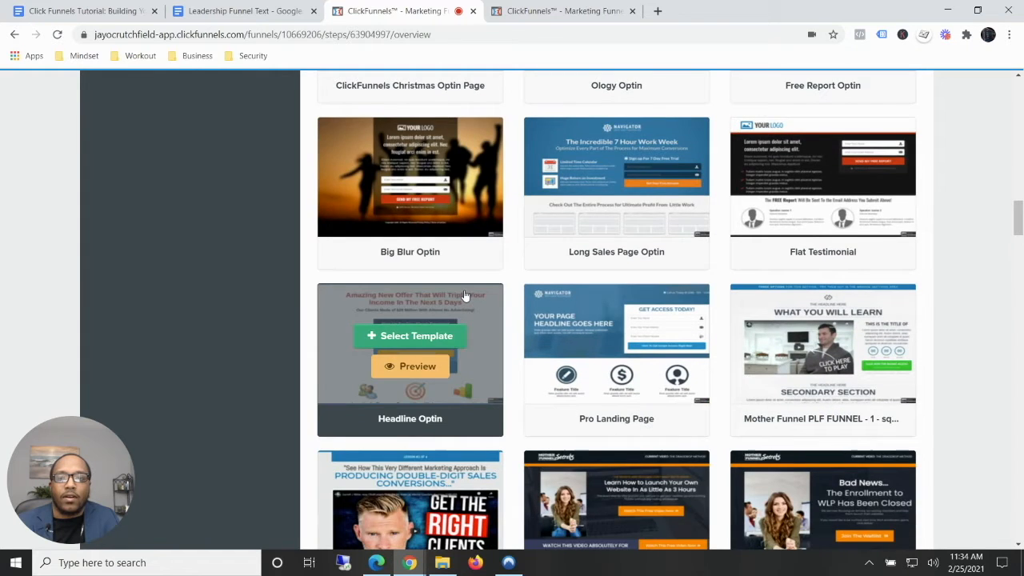
pyautogui.scroll(-4, 464, 297)
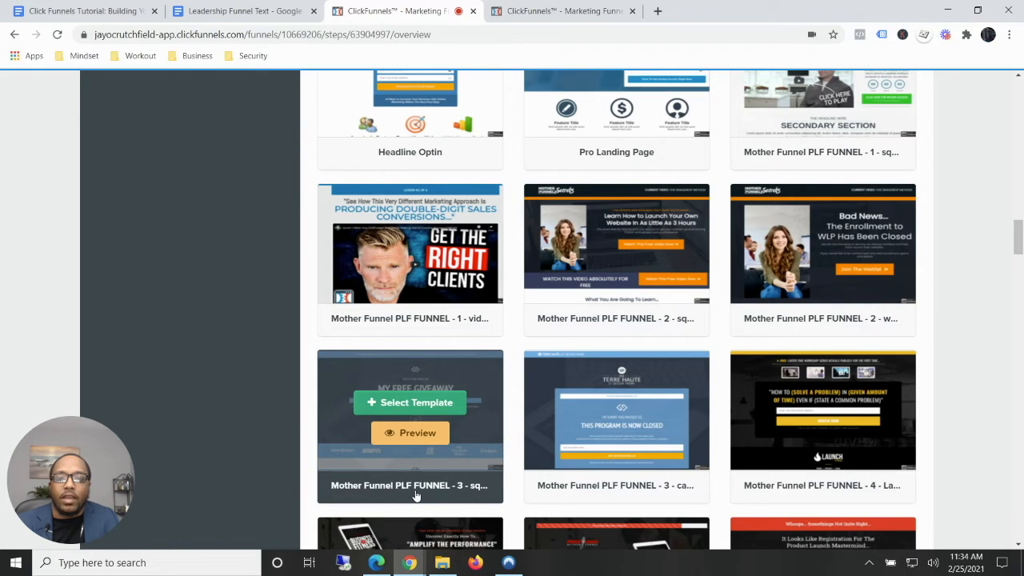
pyautogui.click(422, 405)
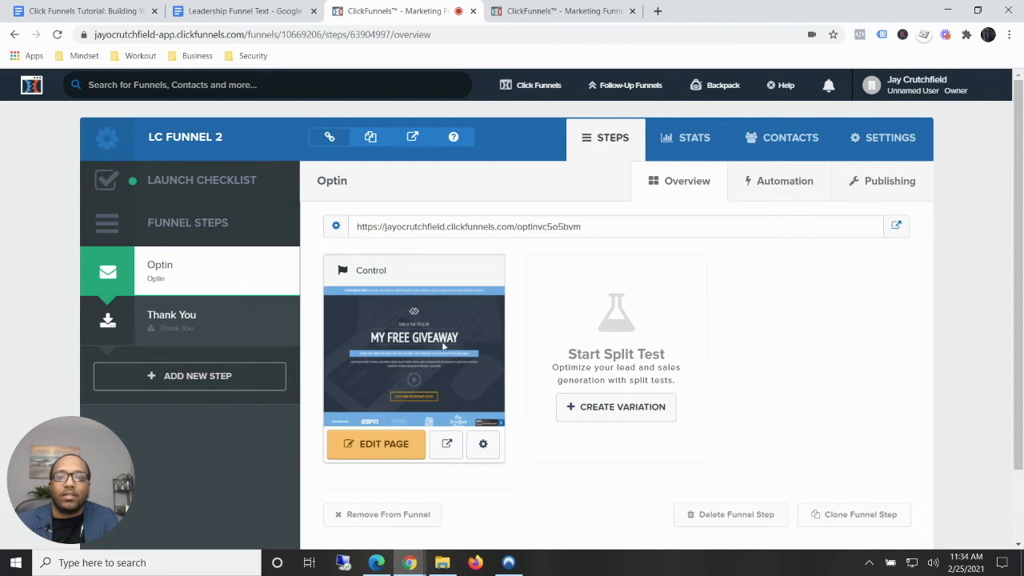
pyautogui.click(391, 450)
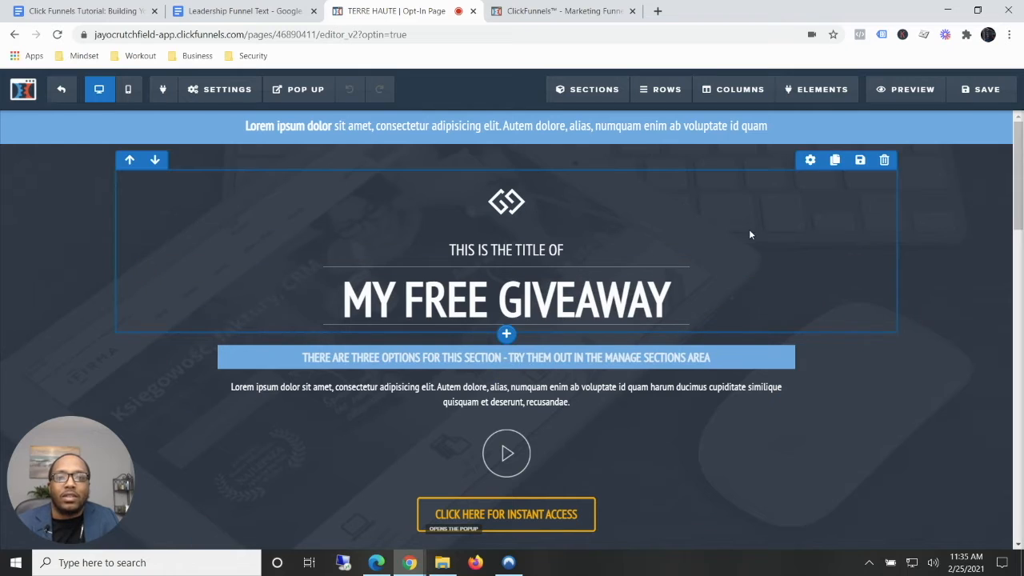
# Replace the optin page's banner text with the Leadership Funnel Text document's pre-heading, "FREE MASTERCLASS HOW TO BUILD & LEAD SOFTWARE DREAM TEAMS"
pyautogui.click(275, 12)
pyautogui.click(400, 253)
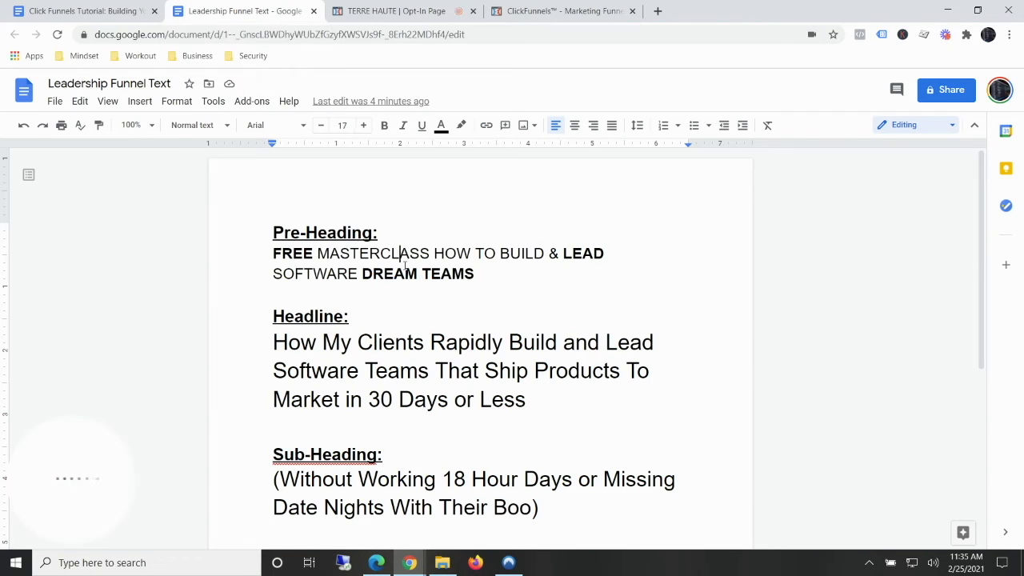
pyautogui.tripleClick(482, 273)
pyautogui.hotkey('ctrl', 'c')
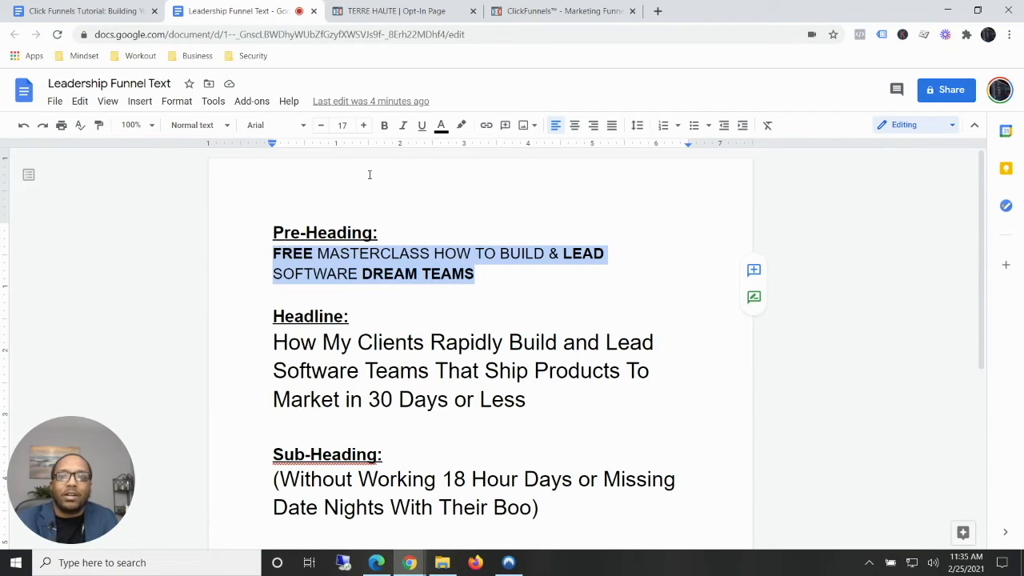
pyautogui.moveTo(445, 12); pyautogui.dragTo(365, 13)
pyautogui.moveTo(285, 15); pyautogui.dragTo(404, 15)
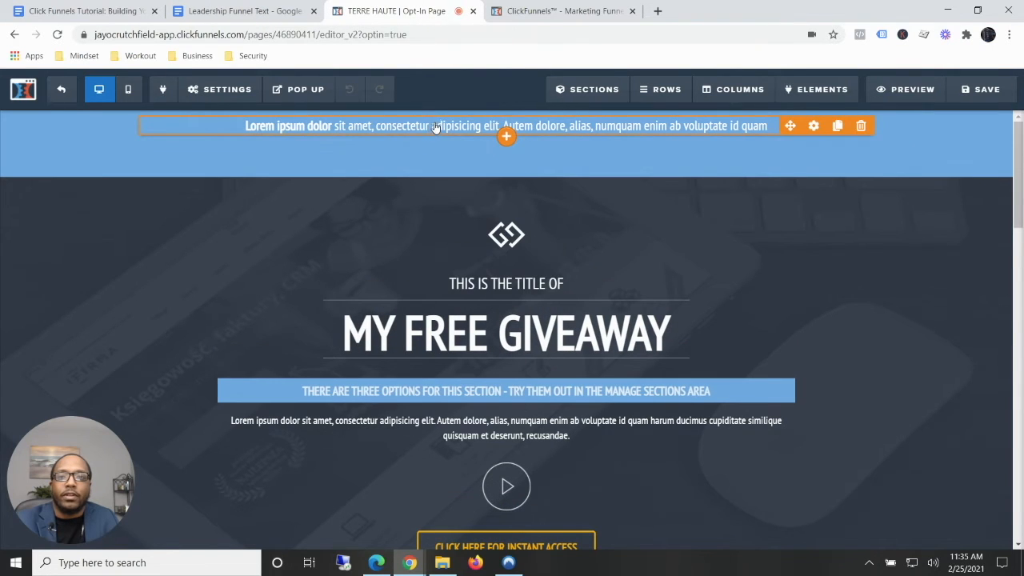
pyautogui.tripleClick(525, 132)
pyautogui.hotkey('ctrl', 'v')
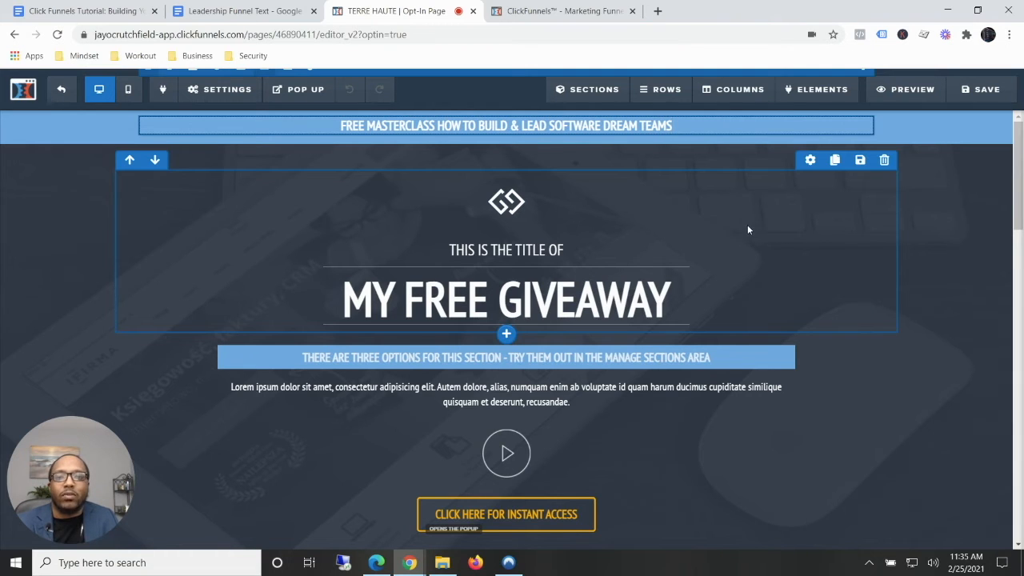
# Delete the logo element above the "THIS IS THE TITLE OF" line
pyautogui.click(528, 209)
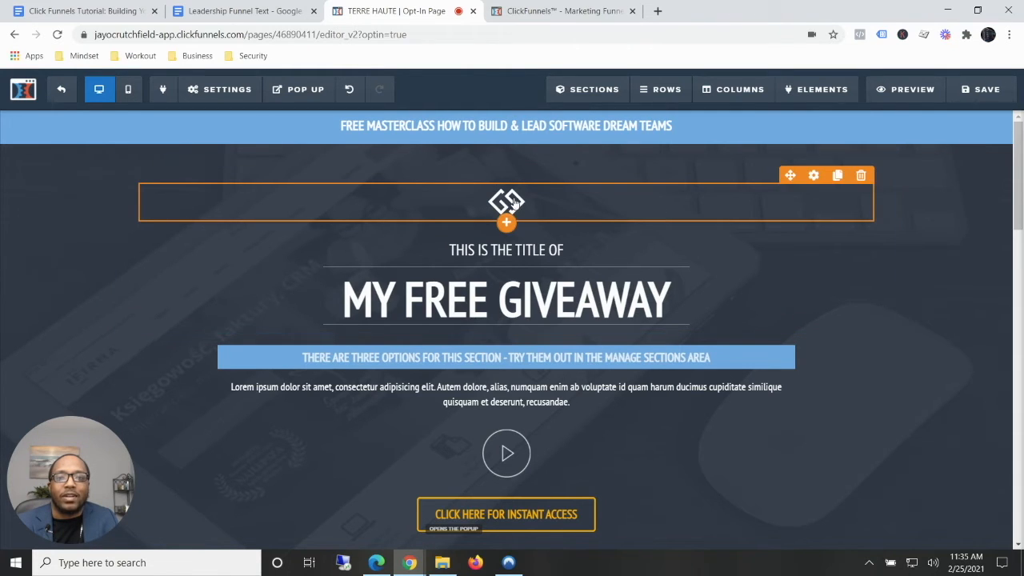
pyautogui.click(863, 176)
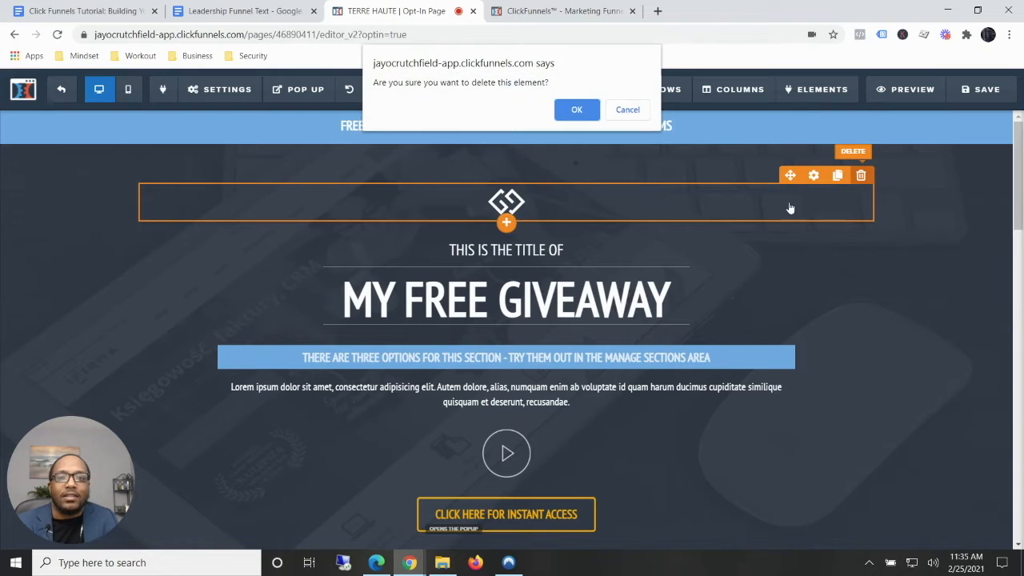
pyautogui.click(577, 110)
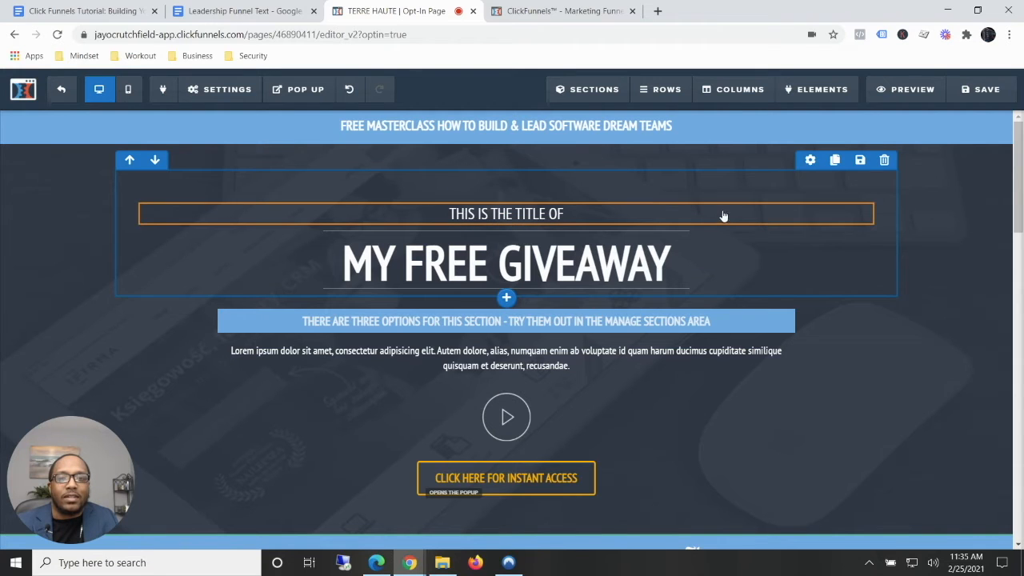
# Delete the "THIS IS THE TITLE OF" line and the divider above the "MY FREE GIVEAWAY" headline
pyautogui.click(862, 197)
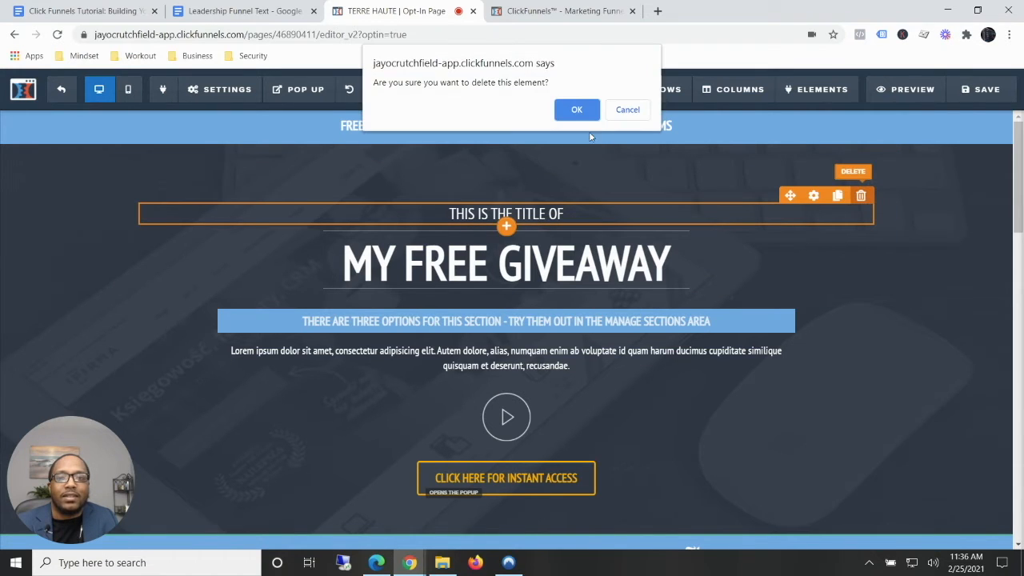
pyautogui.click(577, 111)
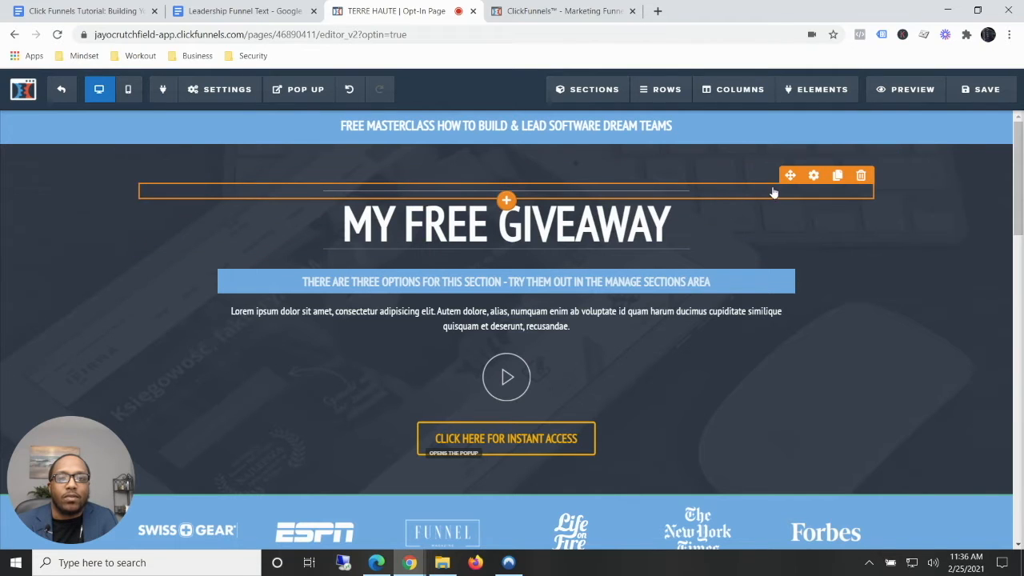
pyautogui.click(856, 176)
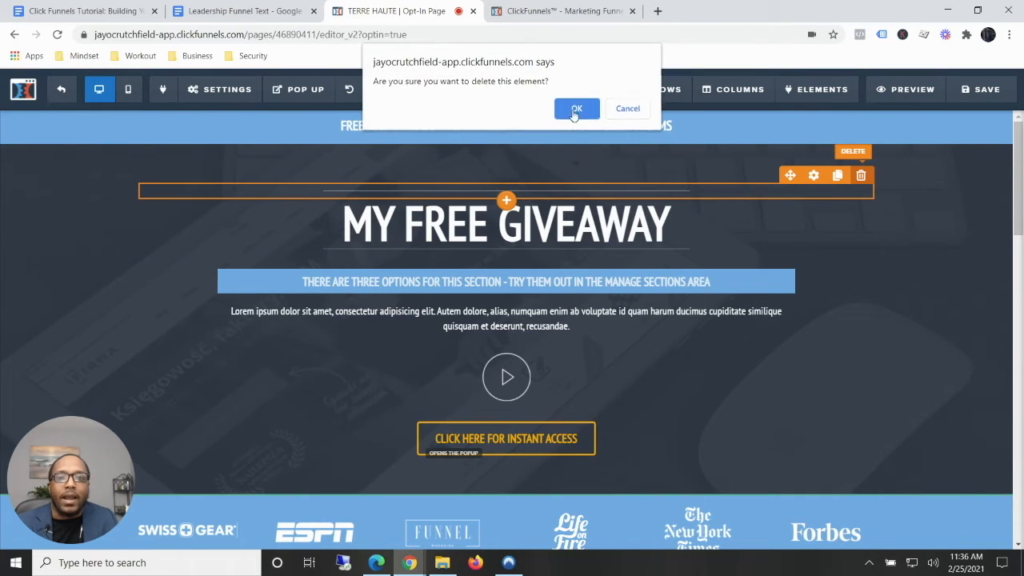
pyautogui.click(578, 107)
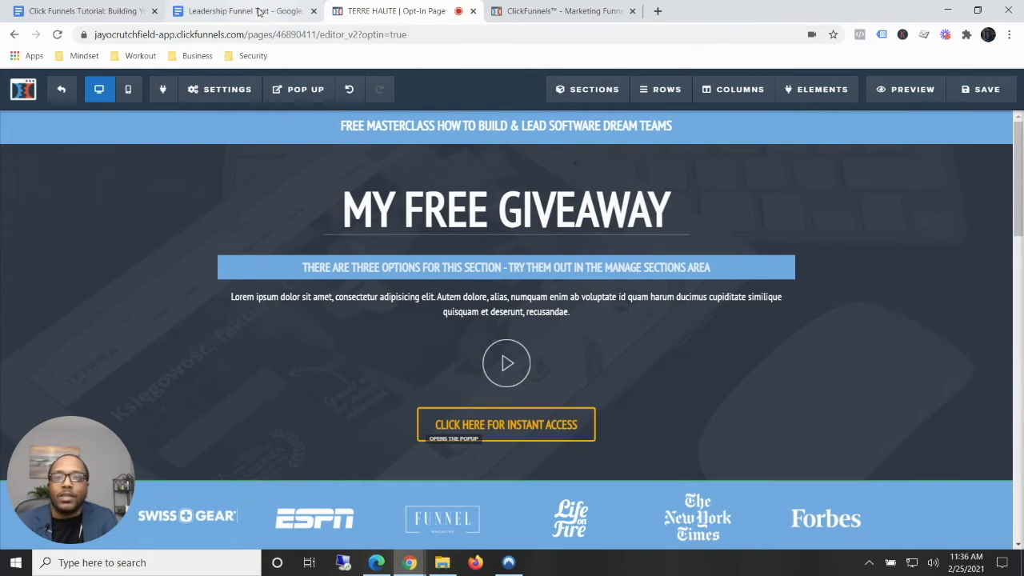
# Replace "MY FREE GIVEAWAY" with the document's headline, "How My Clients Rapidly Build and Lead Software Teams That Ship Products To Market in 30 Days or Less"
pyautogui.click(258, 10)
pyautogui.click(433, 342)
pyautogui.moveTo(527, 400); pyautogui.dragTo(269, 345)
pyautogui.click(317, 344)
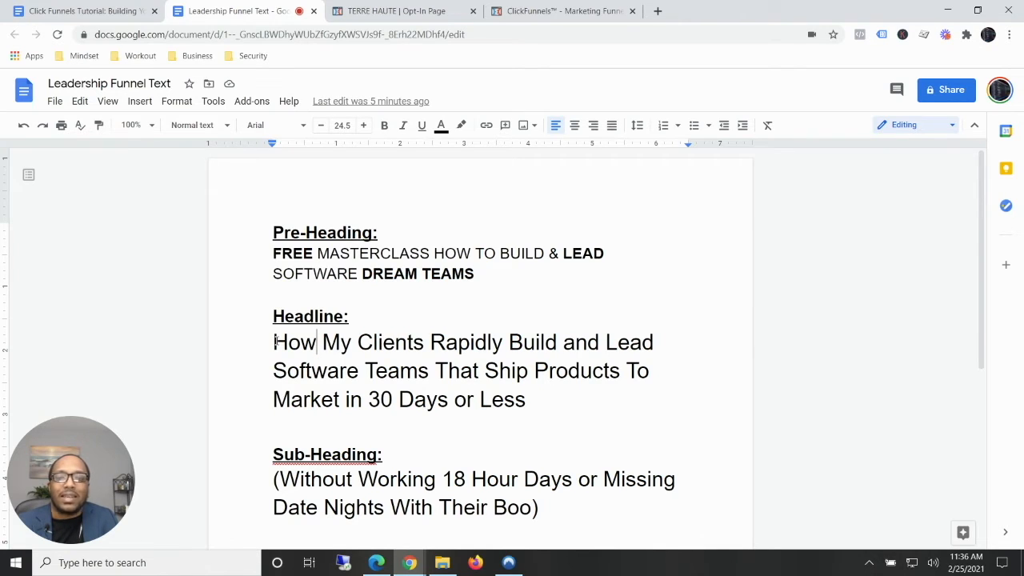
pyautogui.moveTo(273, 341); pyautogui.dragTo(530, 391)
pyautogui.hotkey('ctrl', 'c')
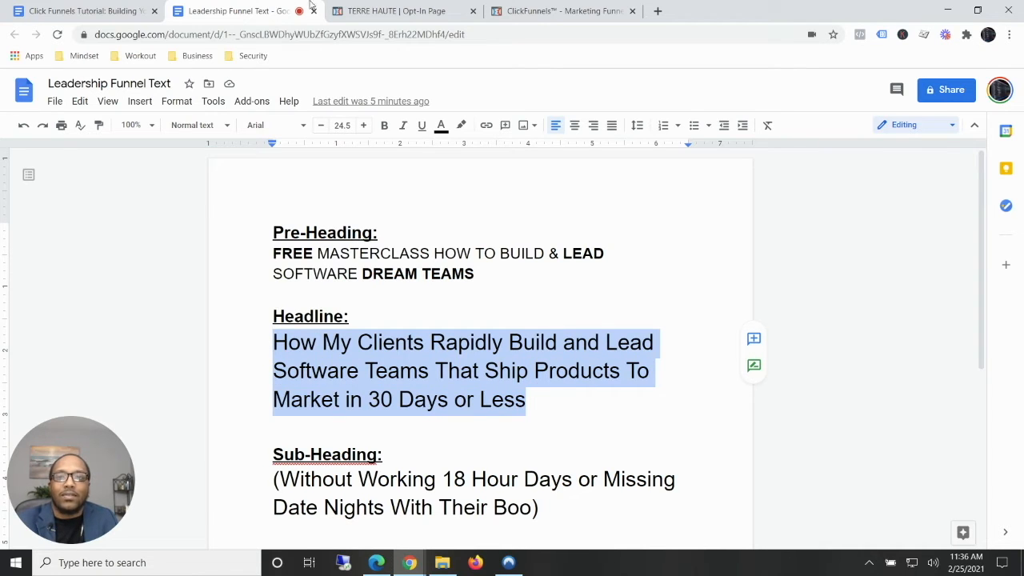
pyautogui.click(384, 10)
pyautogui.doubleClick(460, 219)
pyautogui.hotkey('ctrl', 'a')
pyautogui.hotkey('ctrl', 'v')
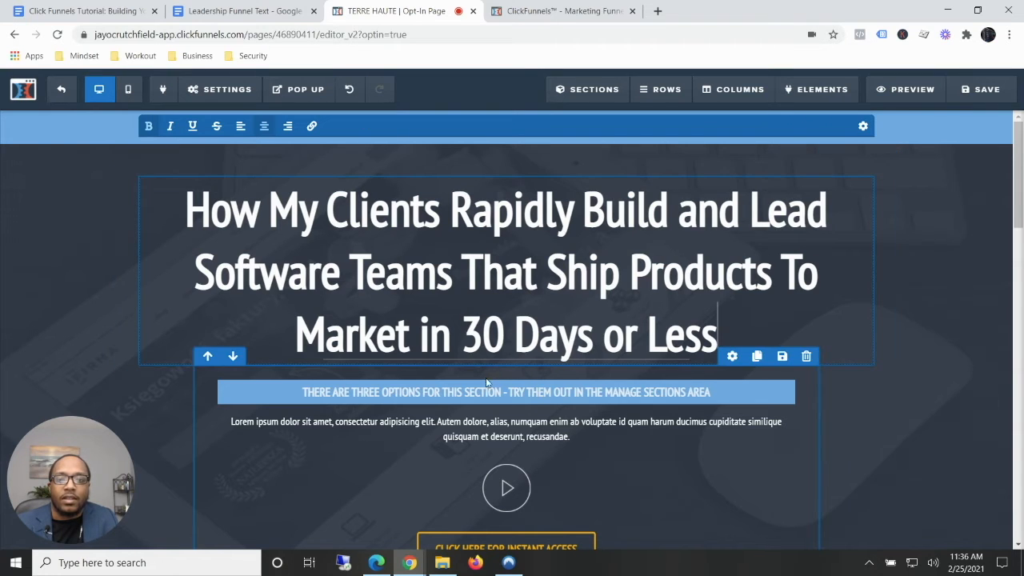
pyautogui.click(541, 419)
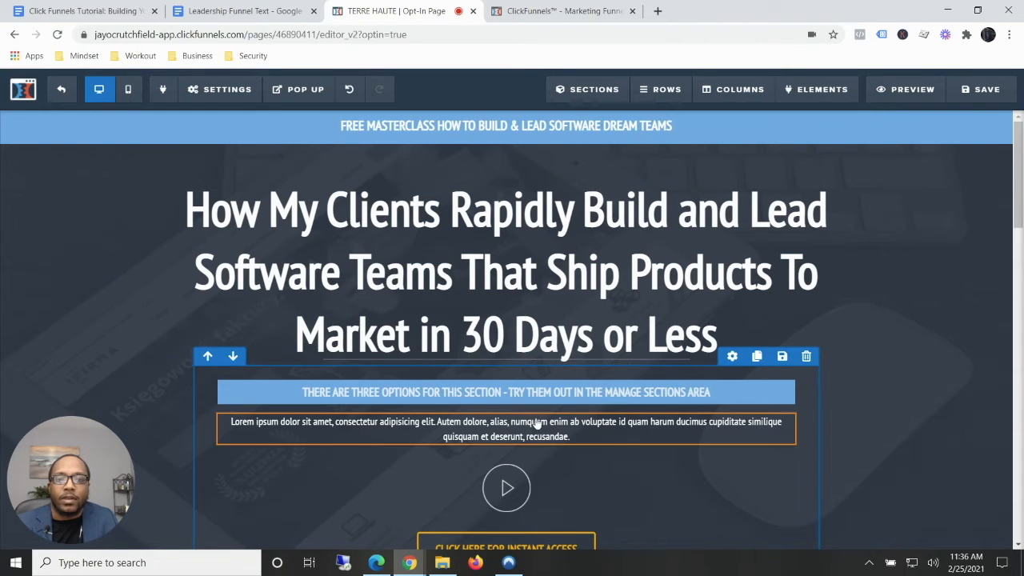
# Delete the play icon element and the Lorem ipsum paragraph above the "CLICK HERE FOR INSTANT ACCESS" button
pyautogui.scroll(-1, 564, 408)
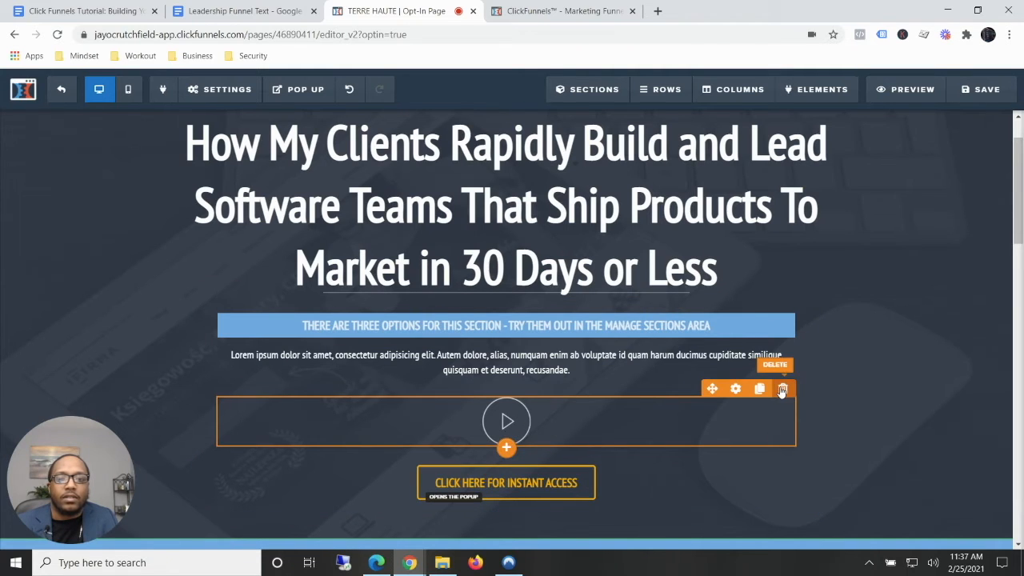
pyautogui.click(782, 389)
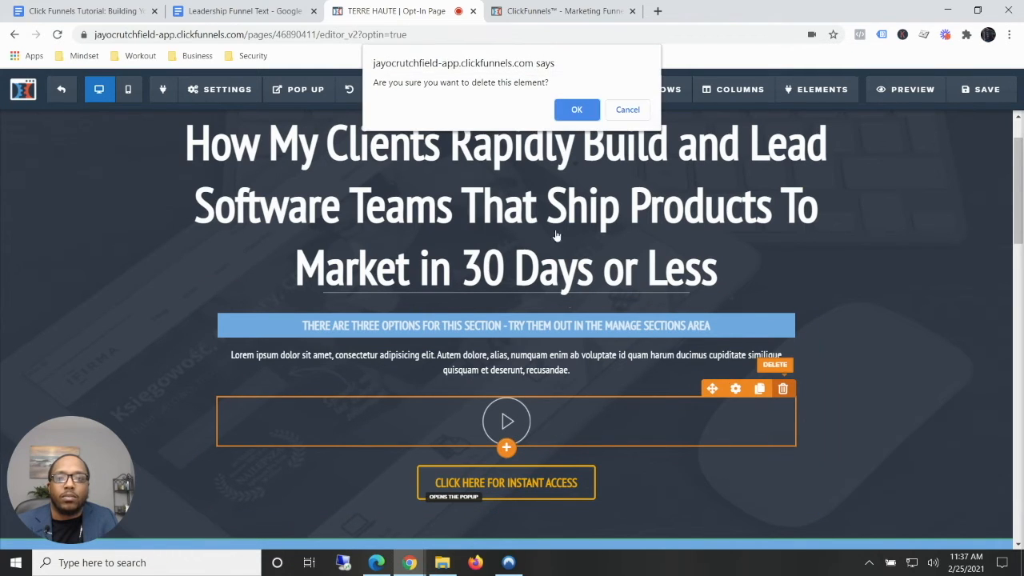
pyautogui.click(575, 109)
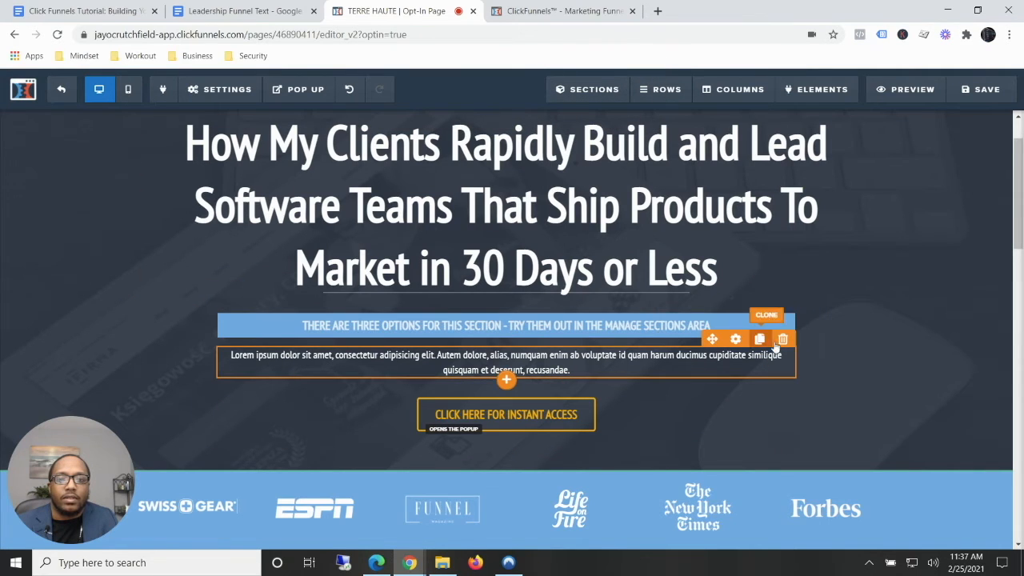
pyautogui.click(784, 339)
pyautogui.click(575, 110)
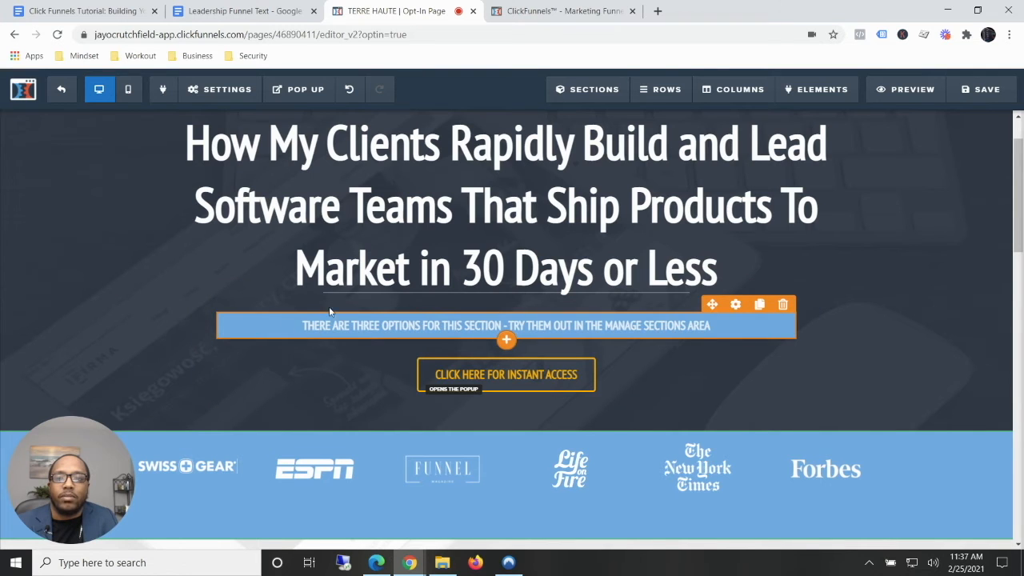
# Replace the blue bar's text with the document's sub-heading, "(Without Working 18 Hour Days or Missing Date Nights With Their Boo)"
pyautogui.click(240, 11)
pyautogui.click(452, 374)
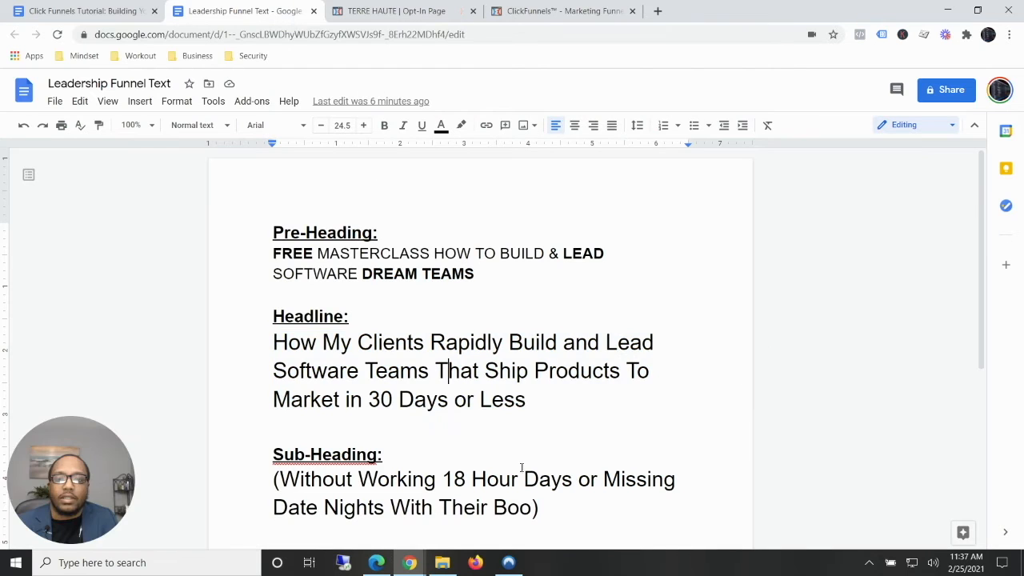
pyautogui.moveTo(541, 508); pyautogui.dragTo(260, 493)
pyautogui.hotkey('ctrl', 'c')
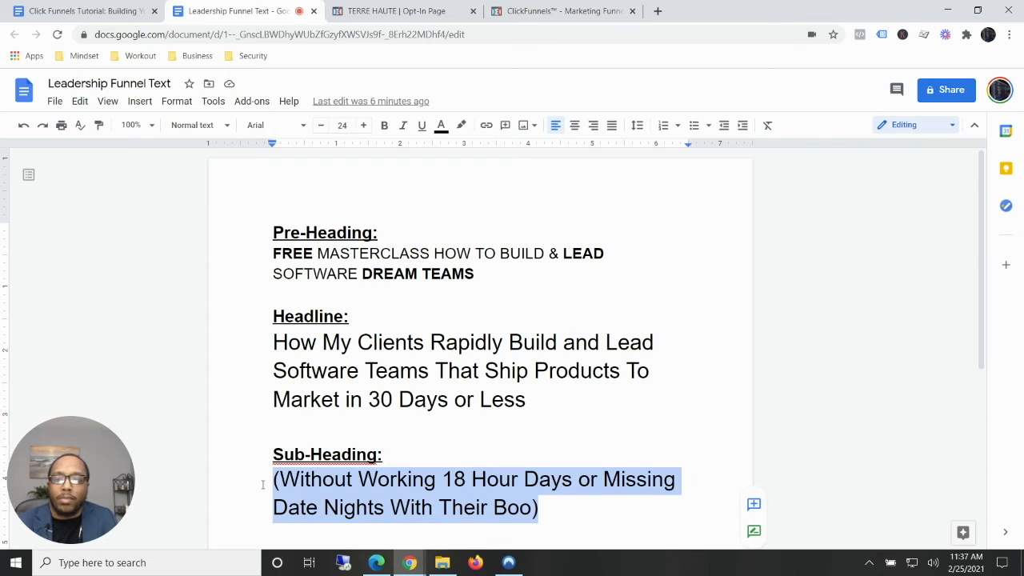
pyautogui.click(408, 10)
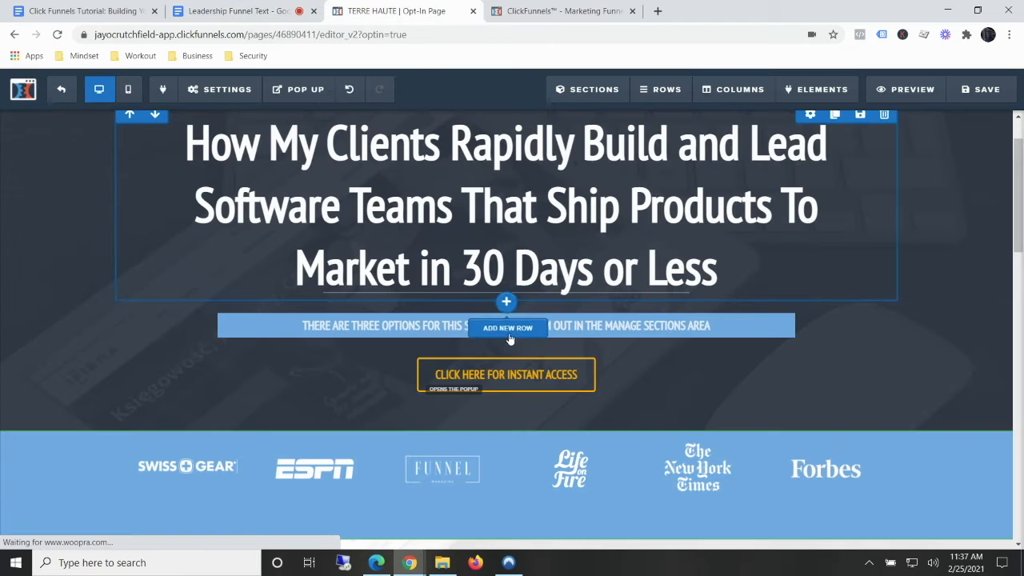
pyautogui.click(464, 326)
pyautogui.hotkey('ctrl', 'v')
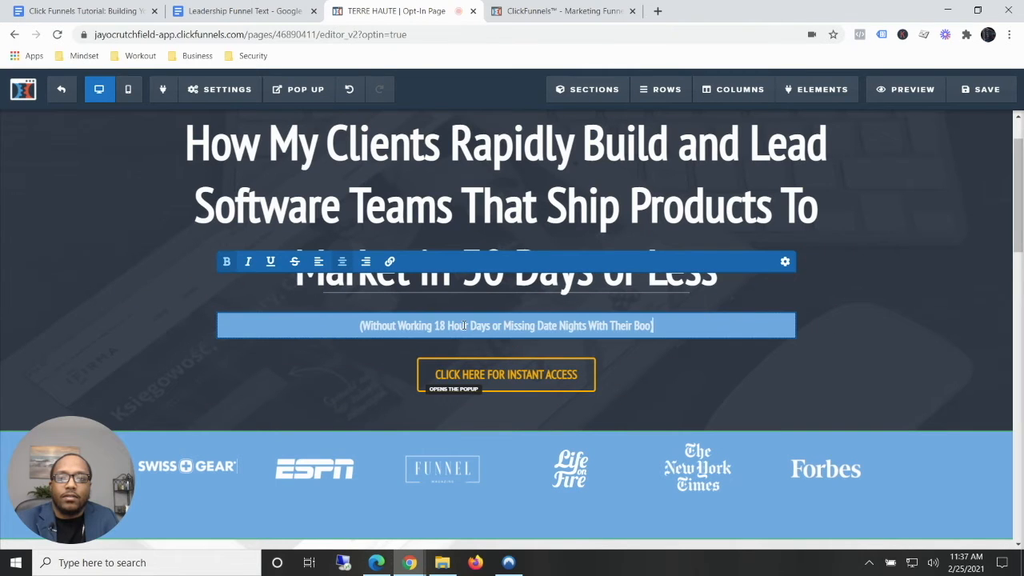
pyautogui.click(366, 370)
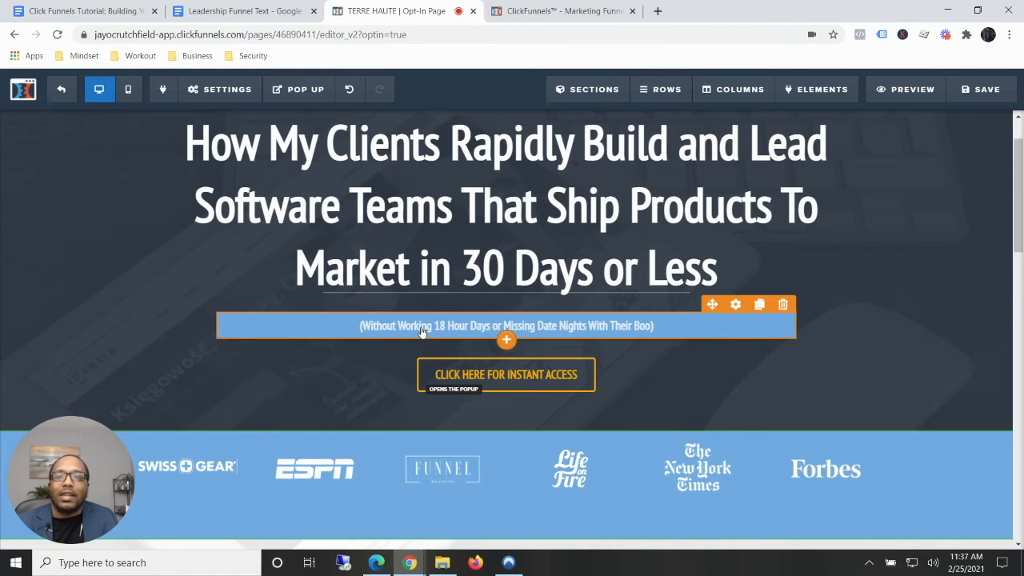
# Increase the sub-heading's font size so the text nearly fills the width of its blue bar on one line
pyautogui.scroll(-1, 424, 333)
pyautogui.scroll(2, 423, 333)
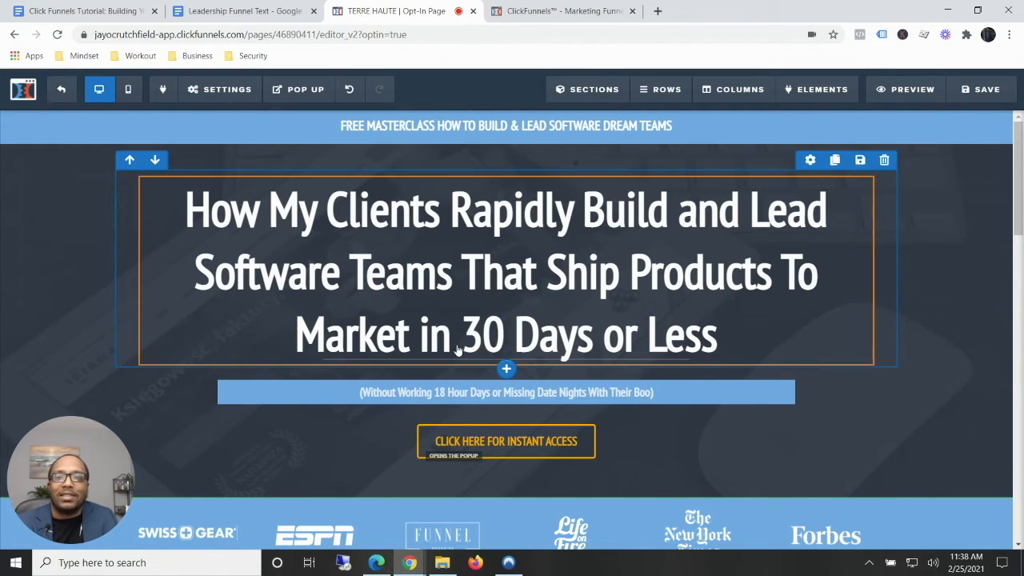
pyautogui.click(465, 394)
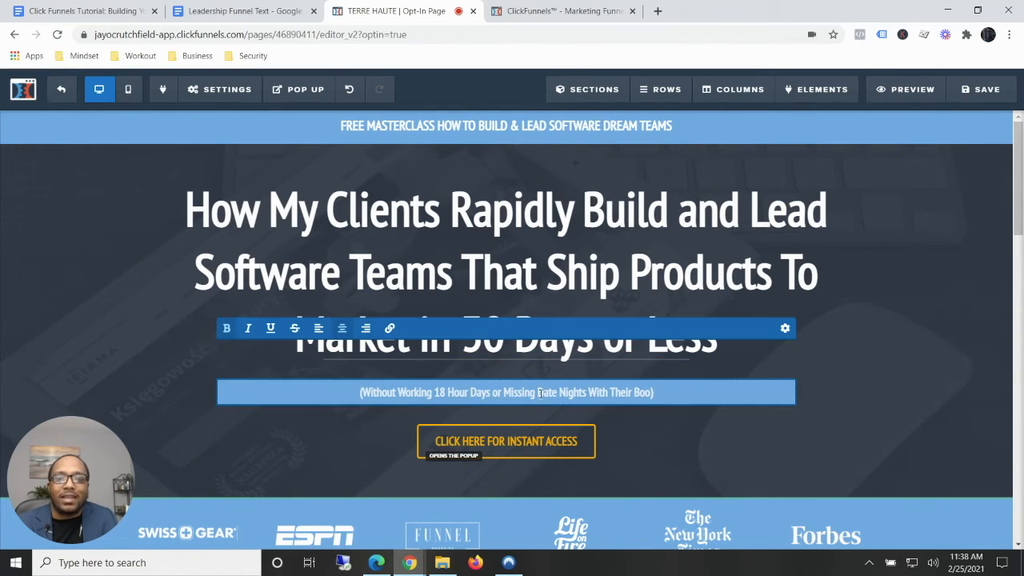
pyautogui.click(784, 329)
pyautogui.moveTo(877, 262); pyautogui.dragTo(902, 268)
pyautogui.click(701, 333)
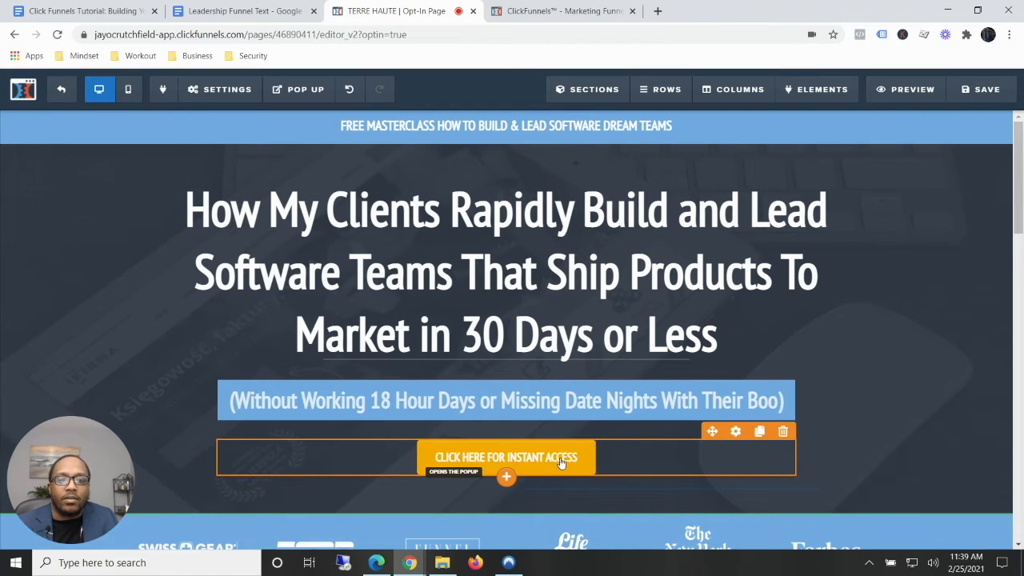
# Add a new Button element below the "CLICK HERE FOR INSTANT ACCESS" button and delete that old button
pyautogui.click(509, 478)
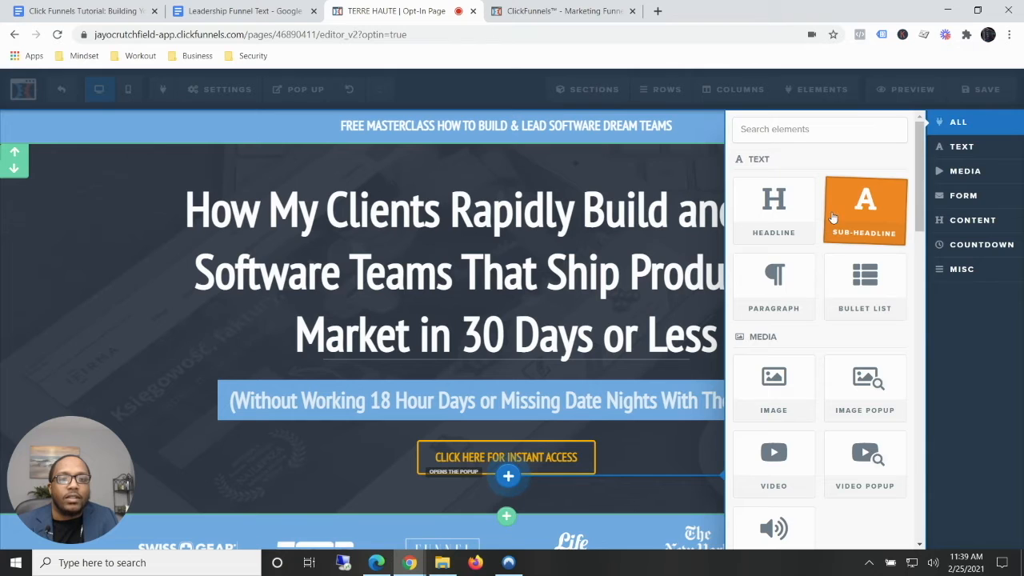
pyautogui.scroll(-5, 830, 230)
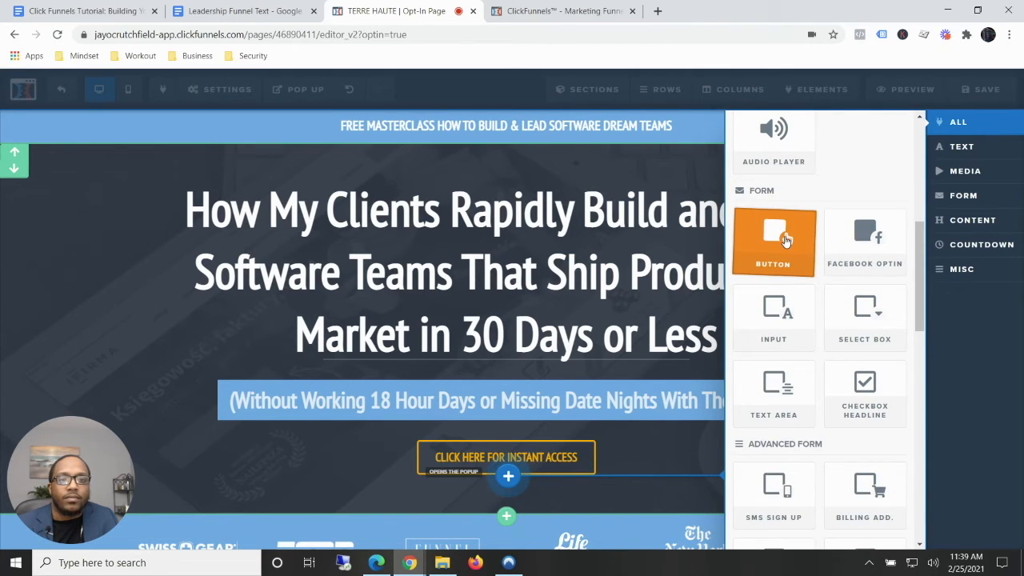
pyautogui.click(786, 242)
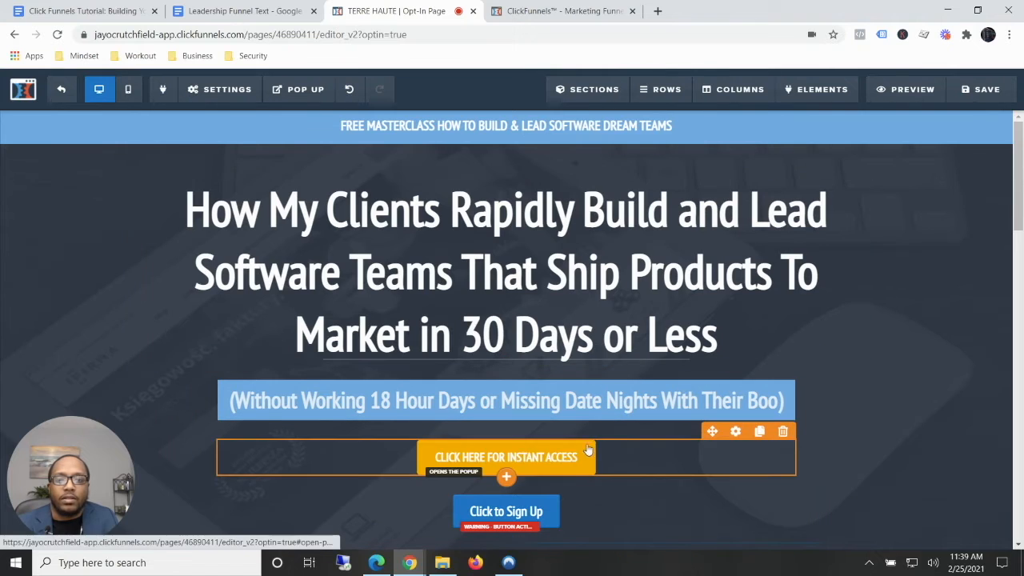
pyautogui.click(783, 432)
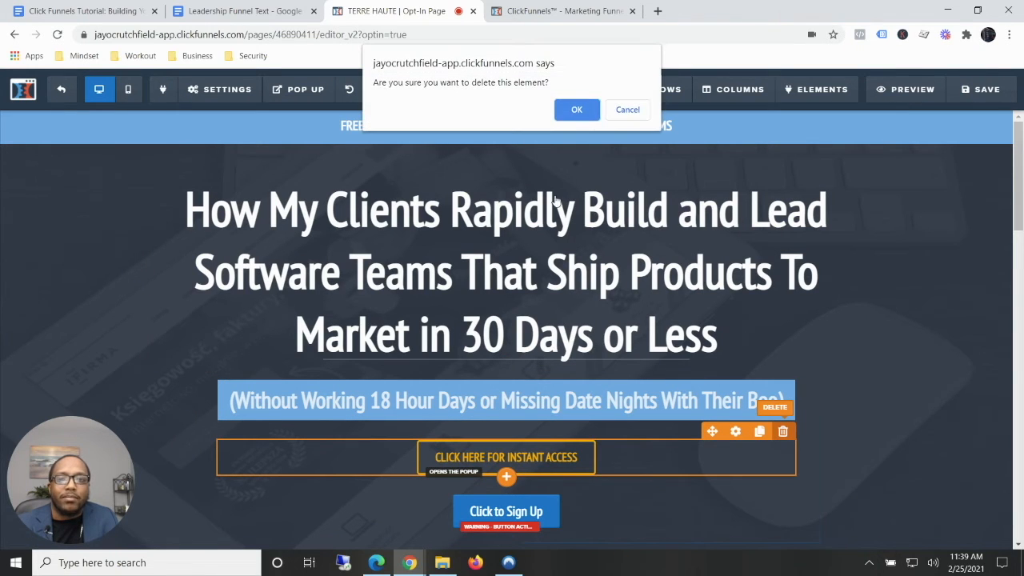
pyautogui.click(575, 111)
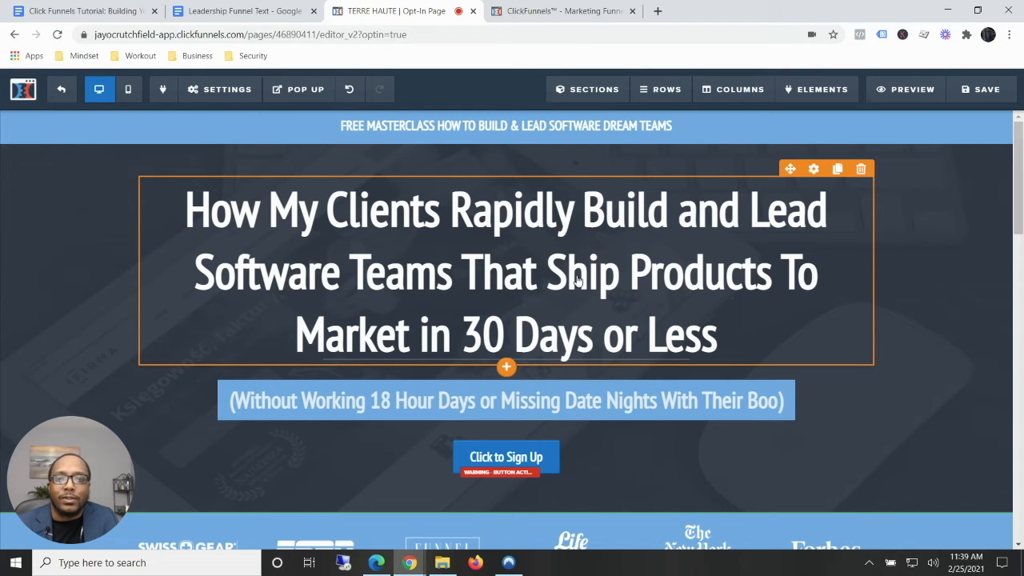
# Replace the new button's text with the document's button text, "Yes, Reserve My Seat Now!"
pyautogui.click(505, 458)
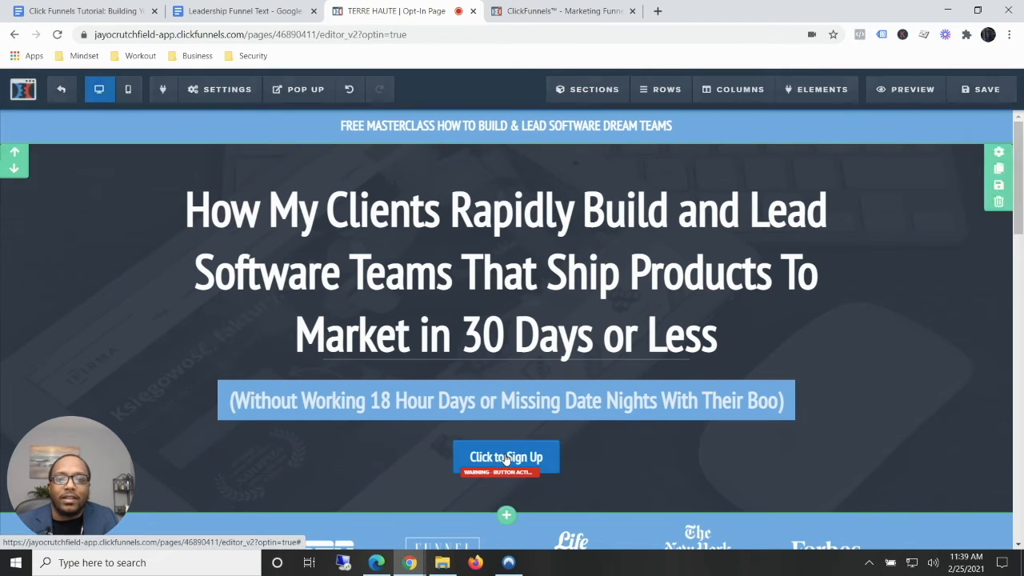
pyautogui.click(270, 14)
pyautogui.scroll(-2, 416, 396)
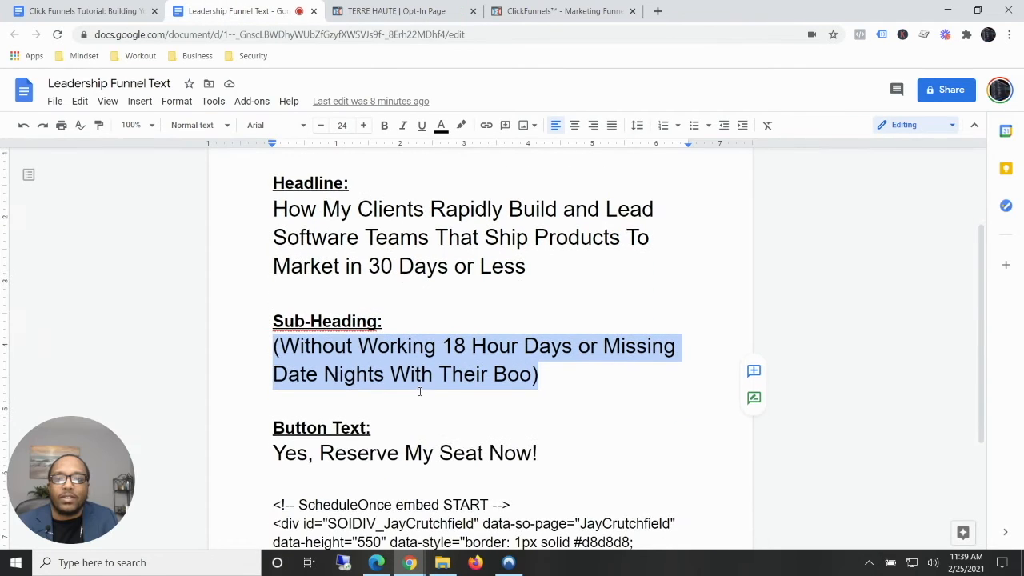
pyautogui.scroll(2, 502, 439)
pyautogui.moveTo(542, 517); pyautogui.dragTo(275, 384)
pyautogui.hotkey('ctrl', 'c')
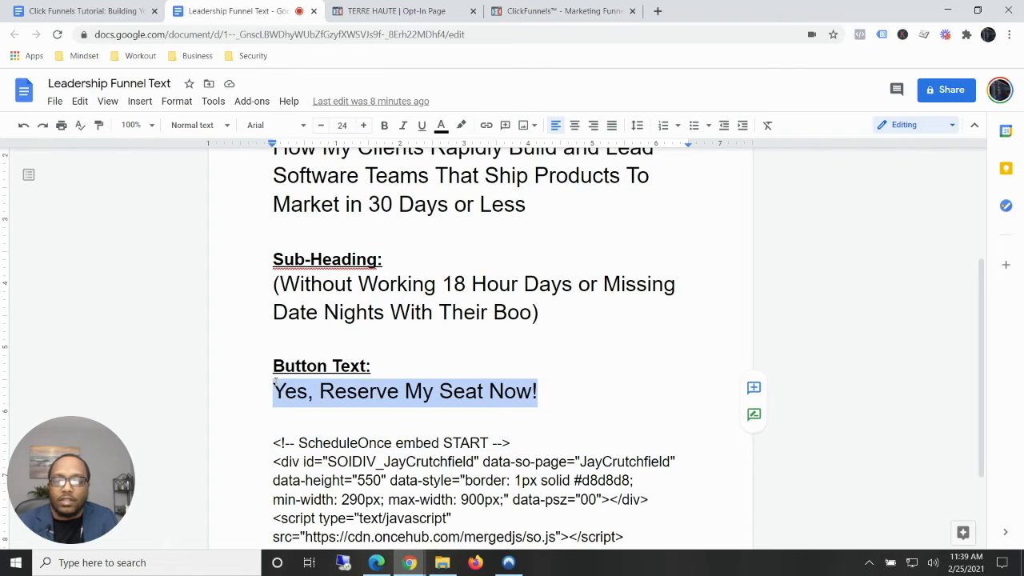
pyautogui.click(398, 11)
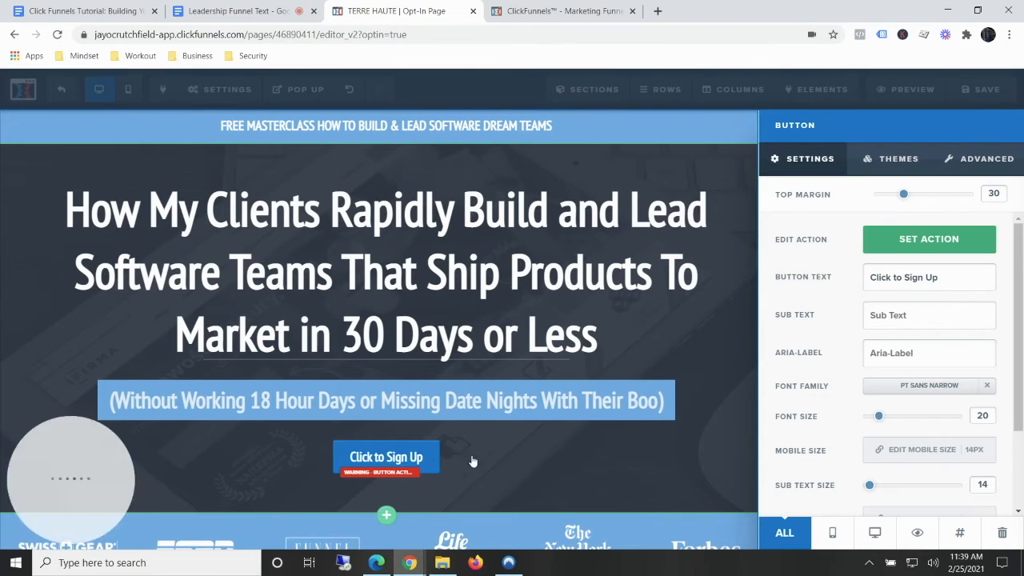
pyautogui.click(413, 460)
pyautogui.click(528, 457)
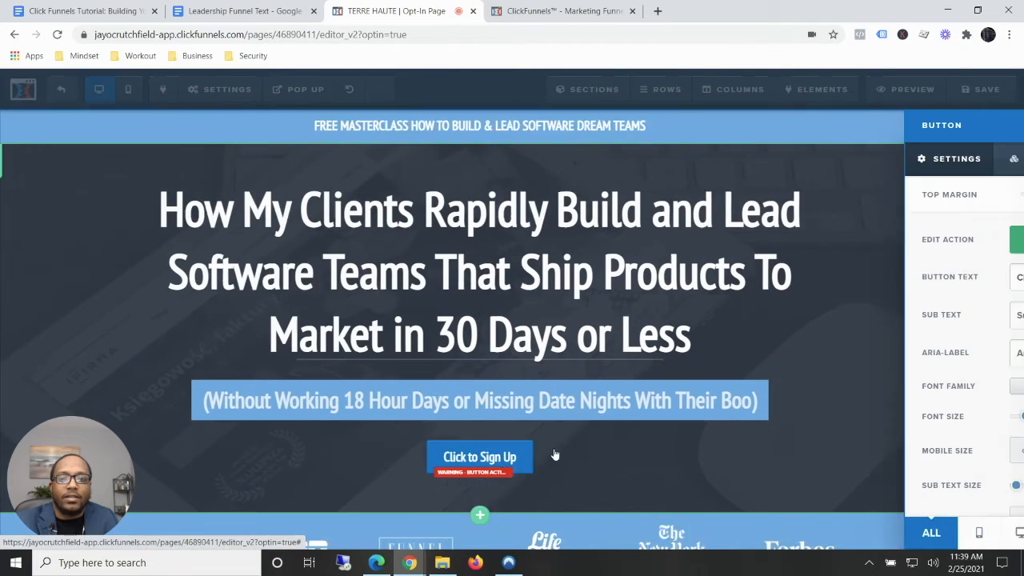
pyautogui.moveTo(935, 278); pyautogui.dragTo(920, 266)
pyautogui.hotkey('ctrl', 'v')
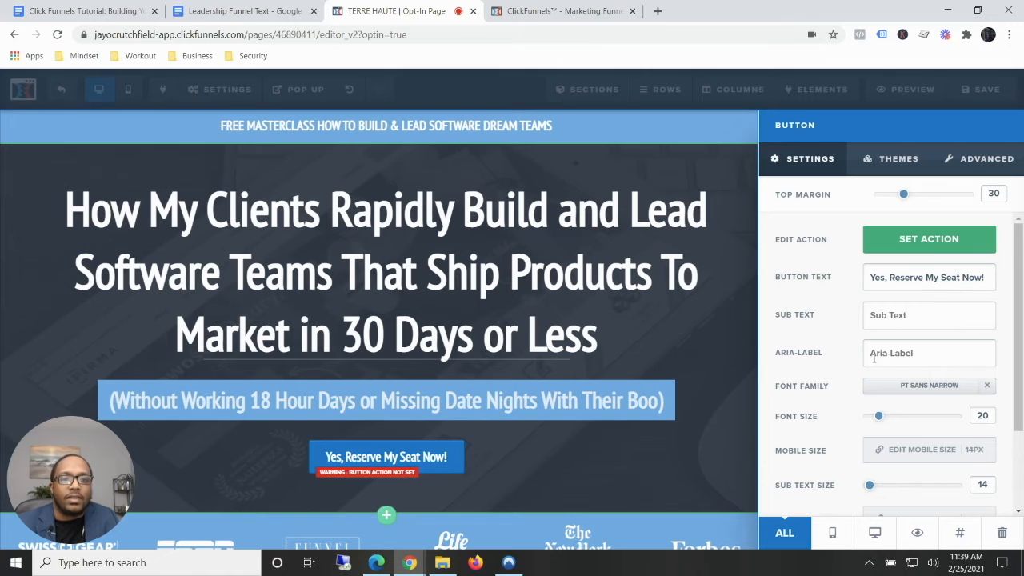
# Set the button's font size to 32 and its action to Open the Pop Up
pyautogui.moveTo(878, 422); pyautogui.dragTo(896, 422)
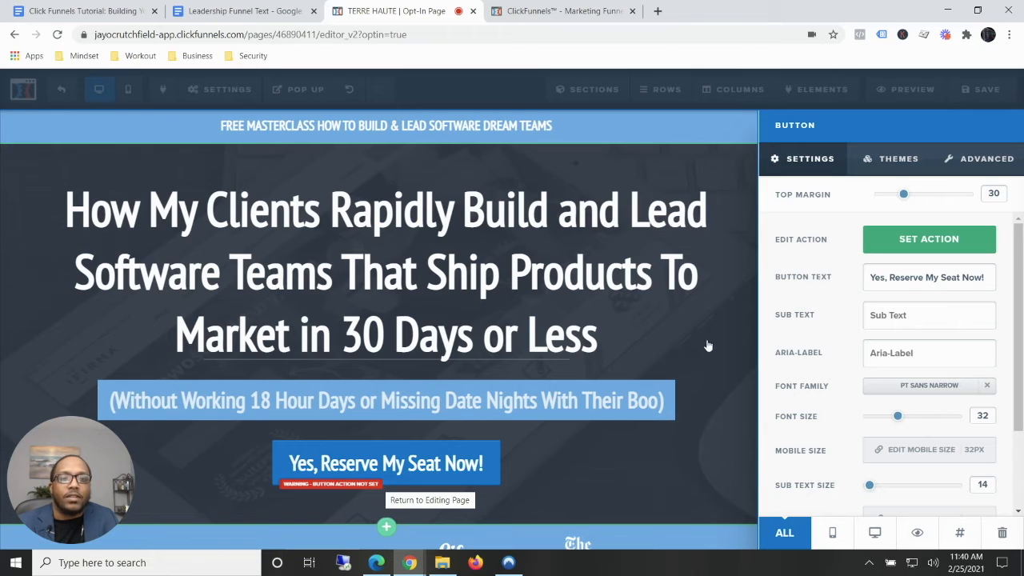
pyautogui.click(906, 239)
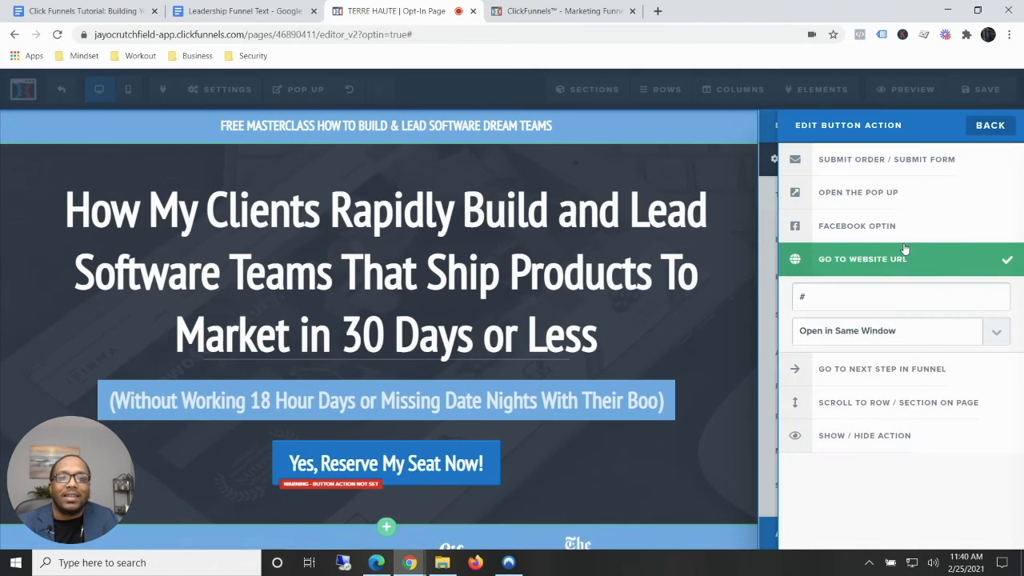
pyautogui.click(841, 196)
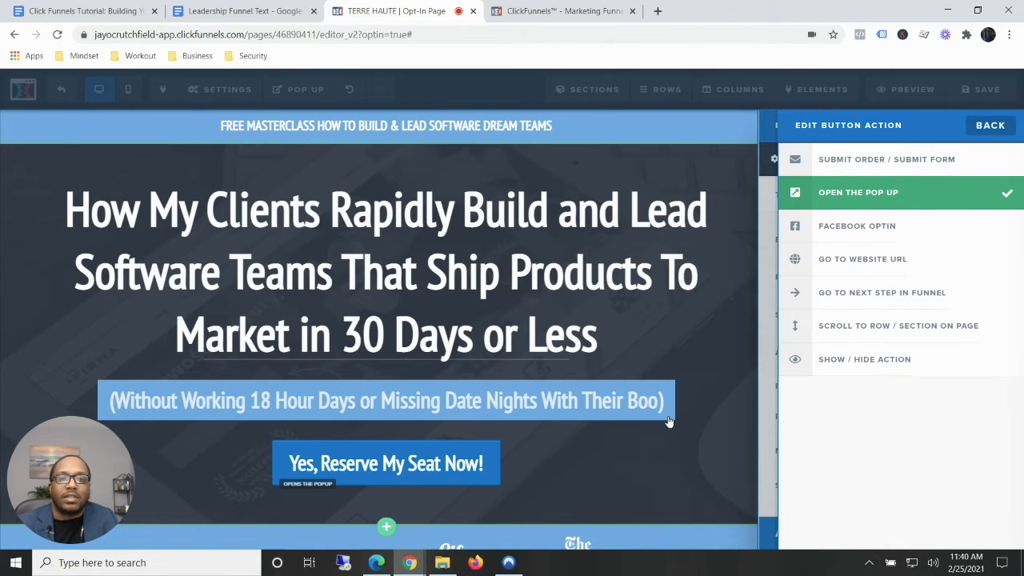
pyautogui.click(710, 388)
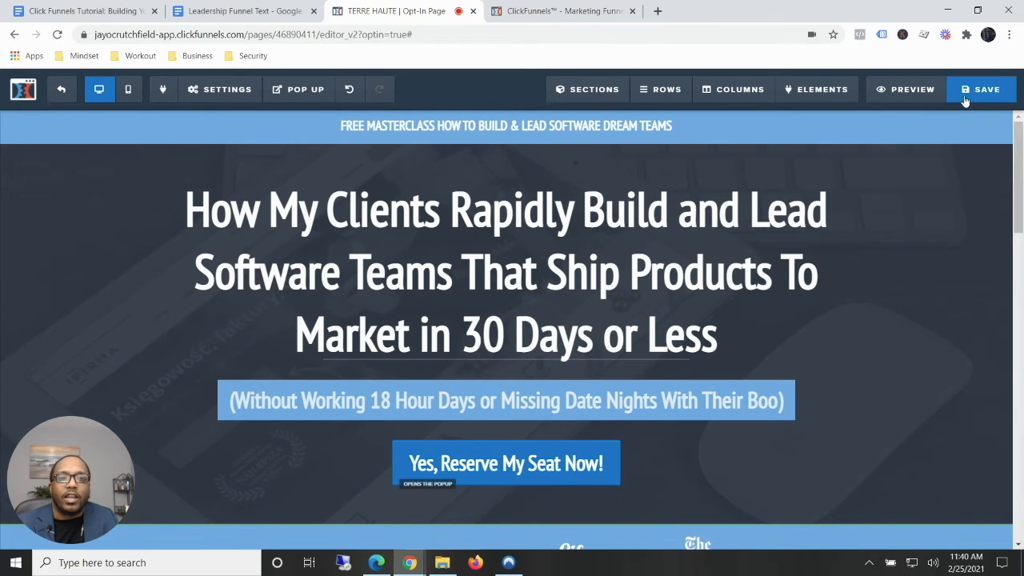
# Save the optin page
pyautogui.click(966, 97)
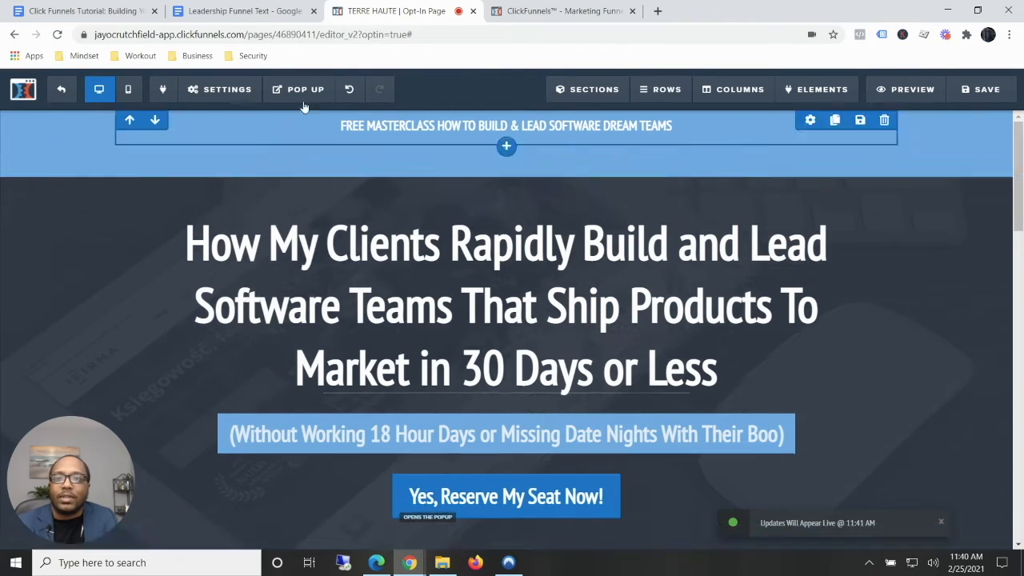
pyautogui.moveTo(308, 95)
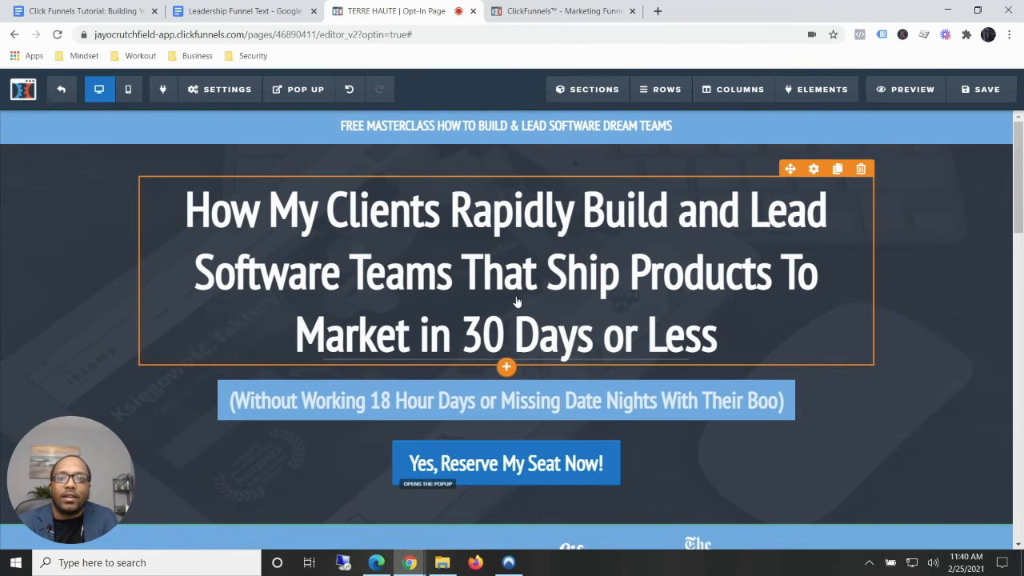
# Delete the "What You Will Learn" section, the Terre Haute theme section and the media logo section below the headline
pyautogui.scroll(-2, 516, 302)
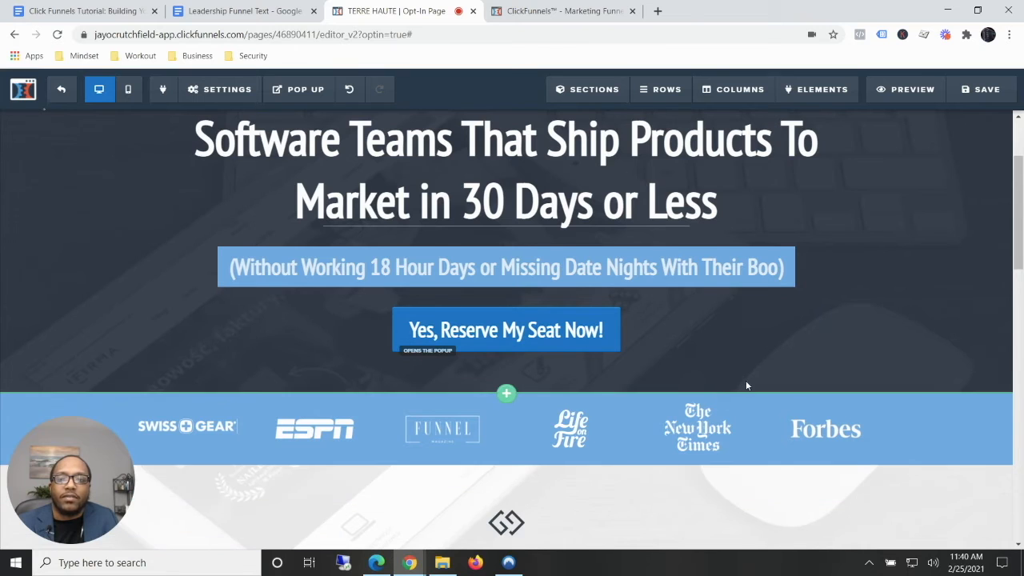
pyautogui.scroll(-1, 746, 384)
pyautogui.scroll(-2, 853, 403)
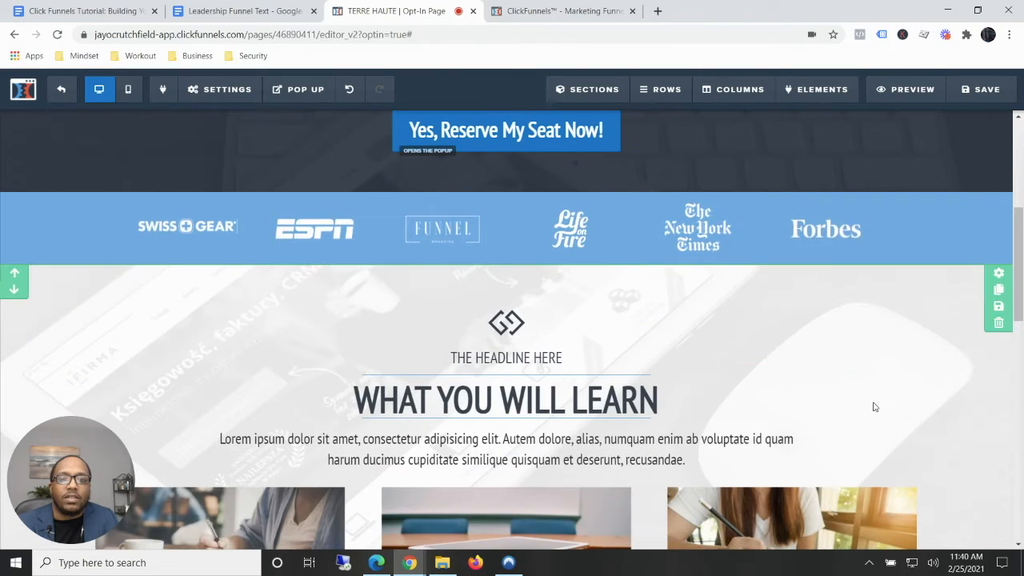
pyautogui.scroll(-4, 819, 370)
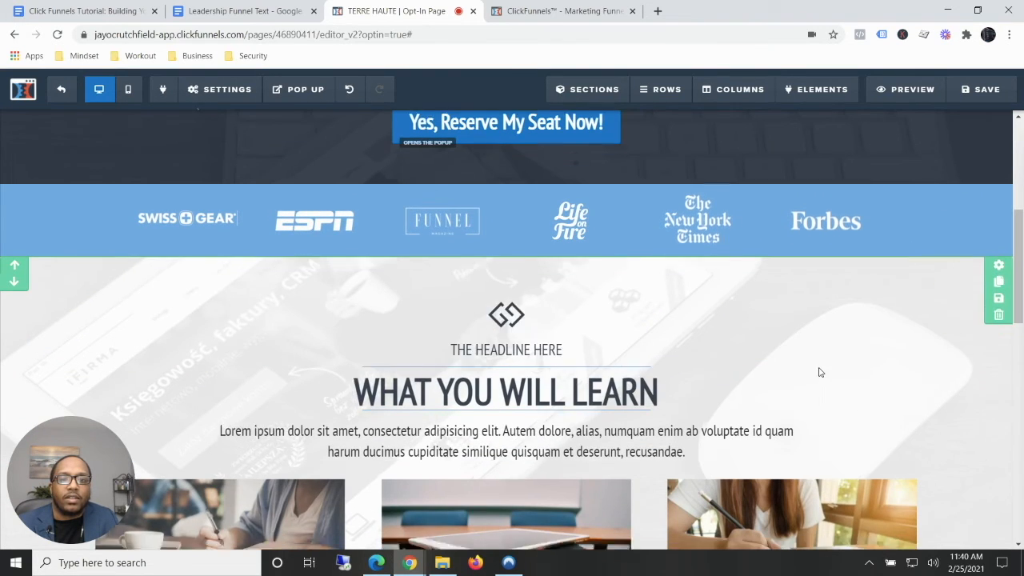
pyautogui.scroll(-3, 836, 375)
pyautogui.scroll(9, 880, 374)
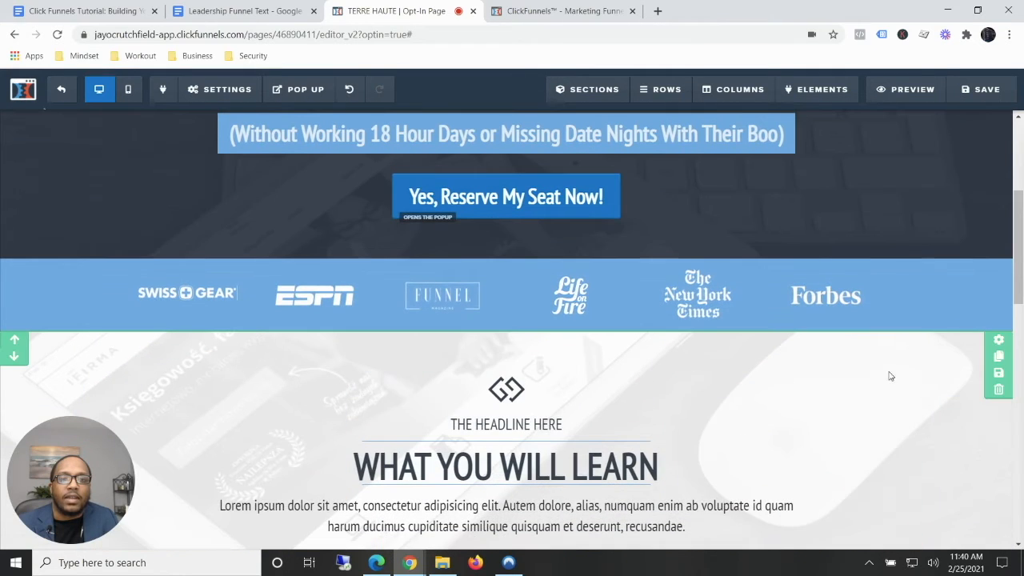
pyautogui.click(999, 389)
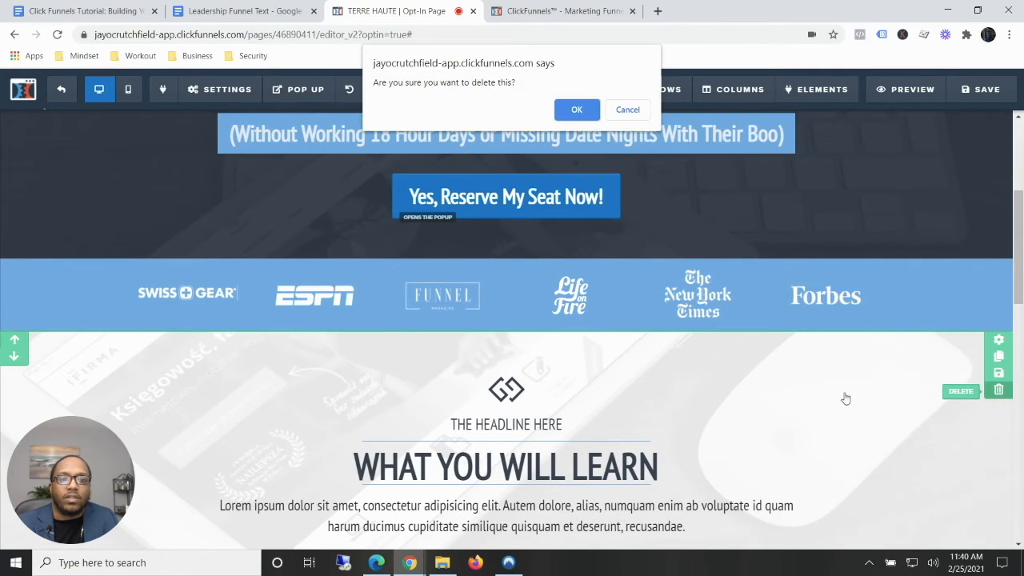
pyautogui.click(577, 109)
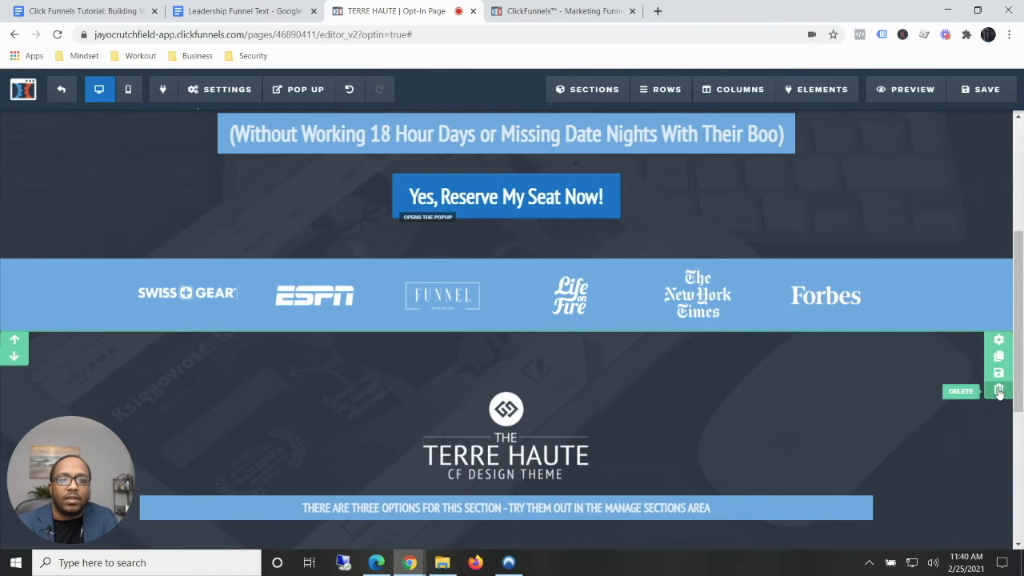
pyautogui.click(999, 390)
pyautogui.click(568, 110)
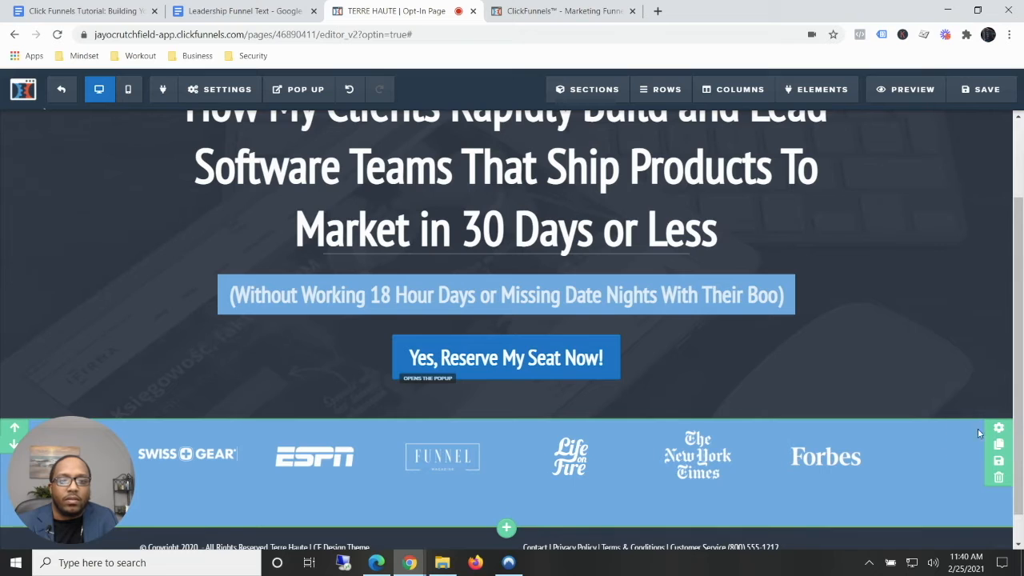
pyautogui.click(999, 478)
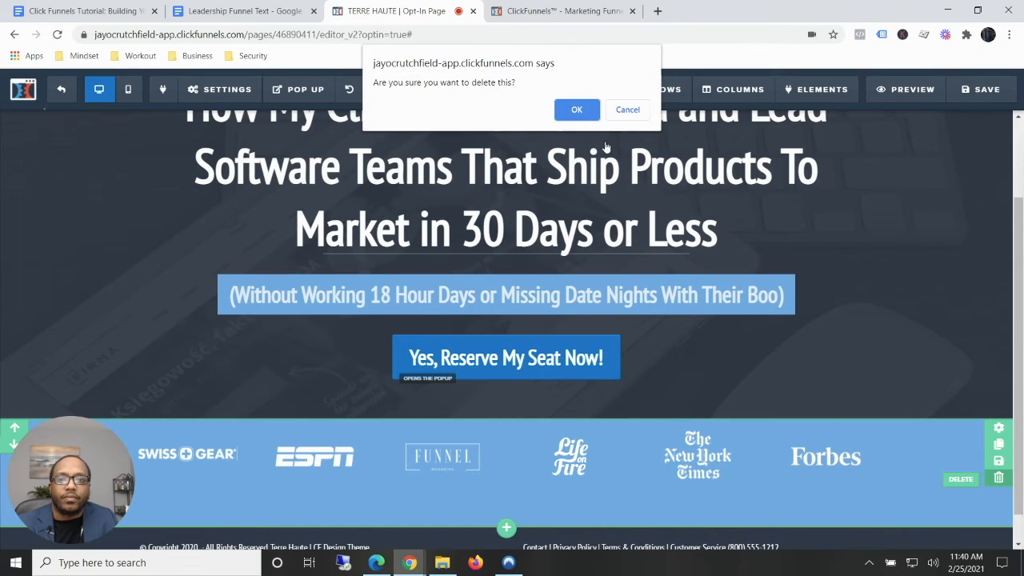
pyautogui.click(570, 109)
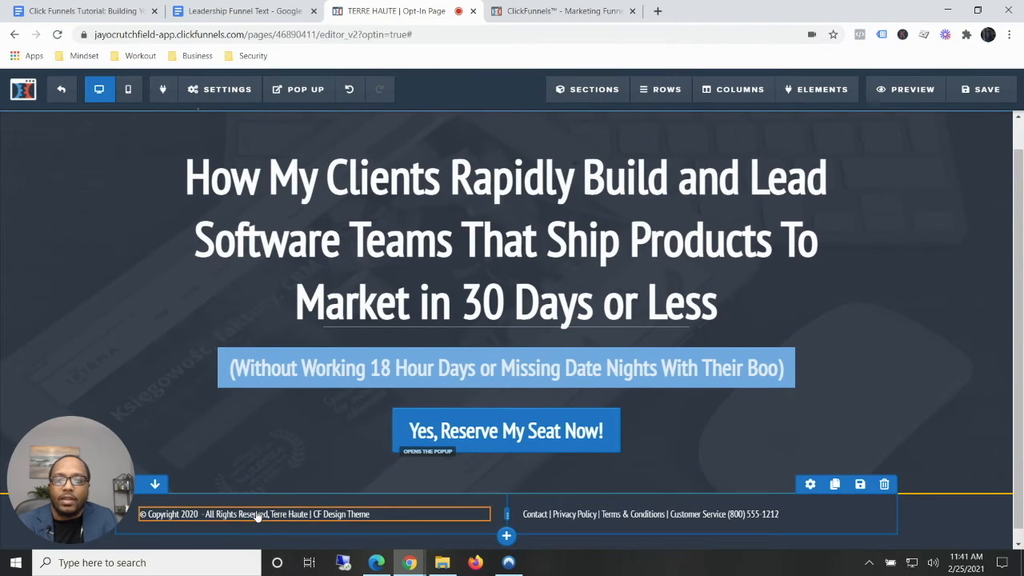
# Change the copyright year in the footer to 2021
pyautogui.click(220, 514)
pyautogui.press('BackSpace')
pyautogui.write('1')
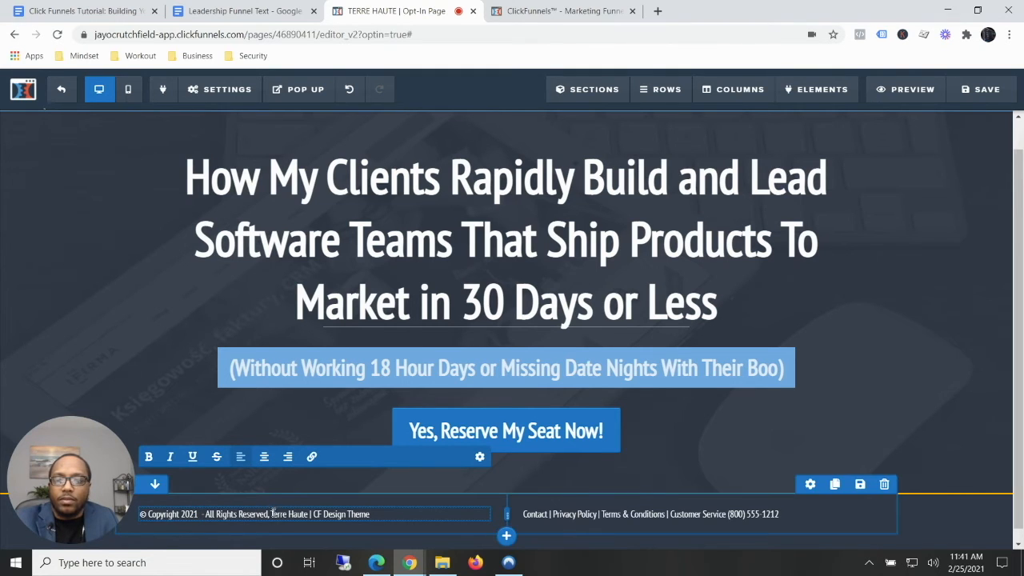
# Replace "Terre Haute | CF Design Theme" in the footer's copyright line with "ABC Leadership Co"
pyautogui.moveTo(272, 514); pyautogui.dragTo(373, 514)
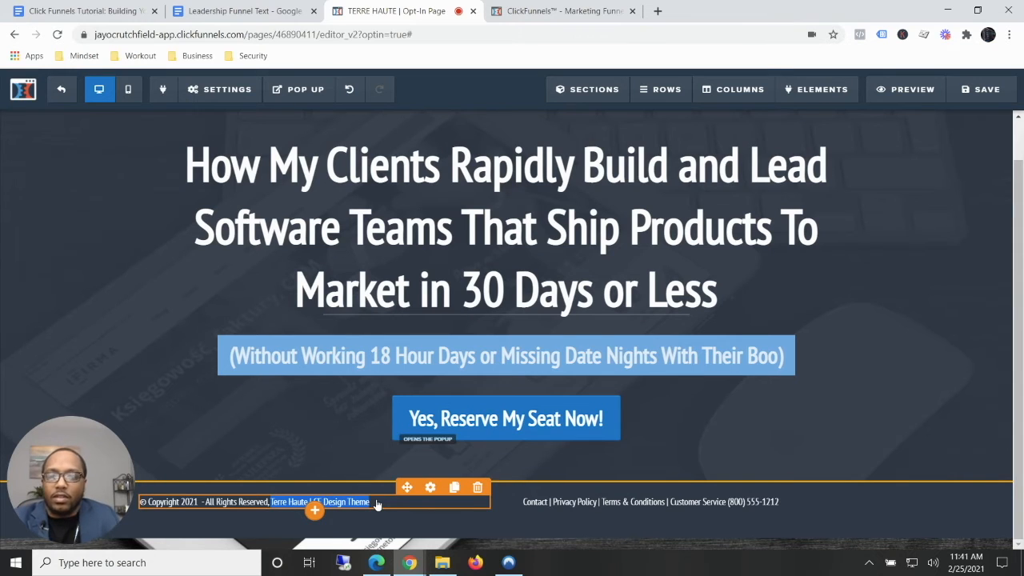
pyautogui.click(377, 502)
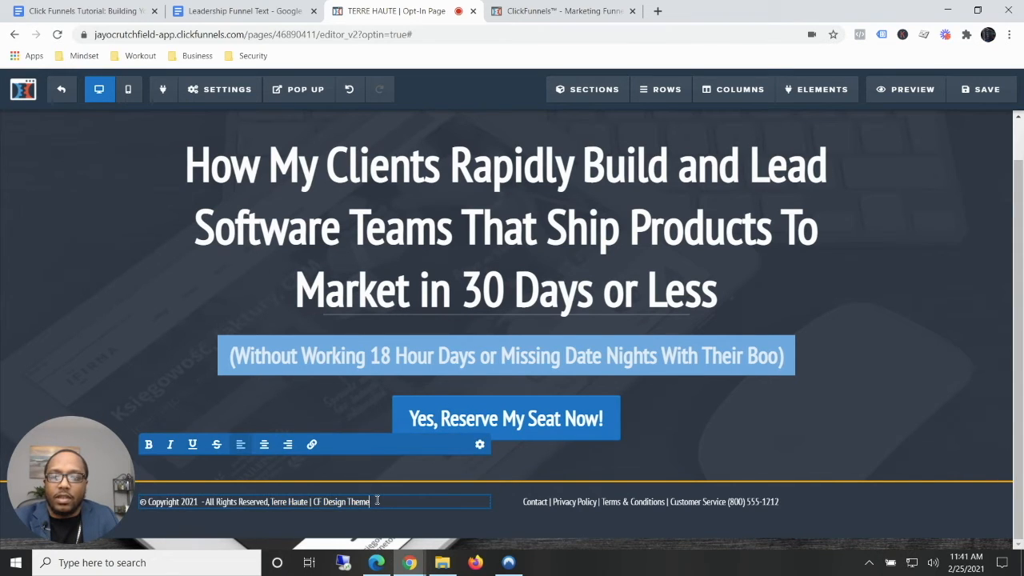
pyautogui.press('BackSpace')
pyautogui.press('BackSpace')
pyautogui.press('BackSpace')
pyautogui.press('BackSpace')
pyautogui.press('BackSpace')
pyautogui.press('BackSpace')
pyautogui.press('BackSpace')
pyautogui.press('BackSpace')
pyautogui.press('BackSpace')
pyautogui.press('BackSpace')
pyautogui.press('BackSpace')
pyautogui.press('BackSpace')
pyautogui.press('BackSpace')
pyautogui.press('BackSpace')
pyautogui.press('BackSpace')
pyautogui.press('BackSpace')
pyautogui.press('BackSpace')
pyautogui.press('BackSpace')
pyautogui.press('BackSpace')
pyautogui.press('BackSpace')
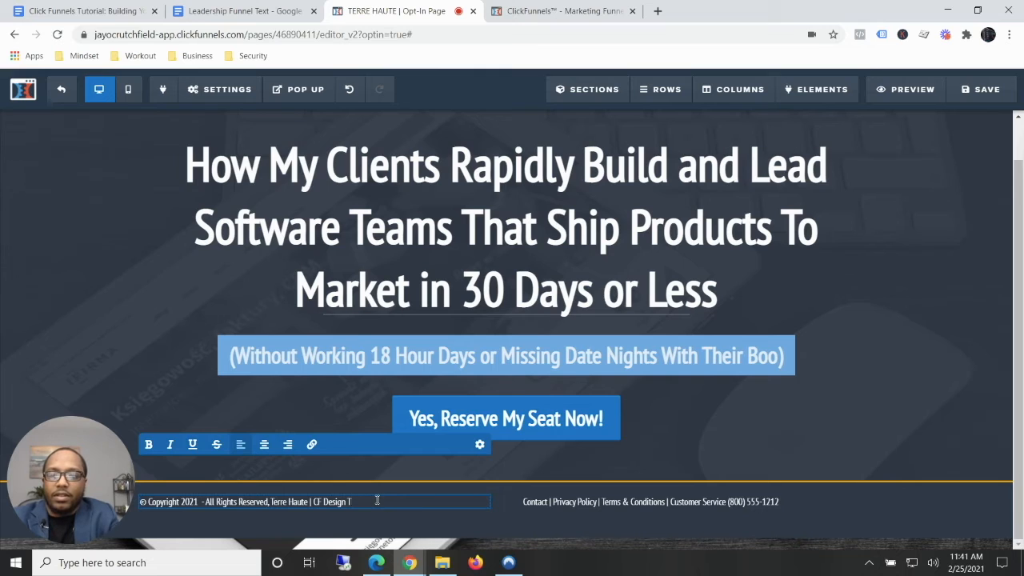
pyautogui.press('BackSpace')
pyautogui.press('BackSpace')
pyautogui.press('BackSpace')
pyautogui.press('BackSpace')
pyautogui.press('BackSpace')
pyautogui.press('BackSpace')
pyautogui.press('BackSpace')
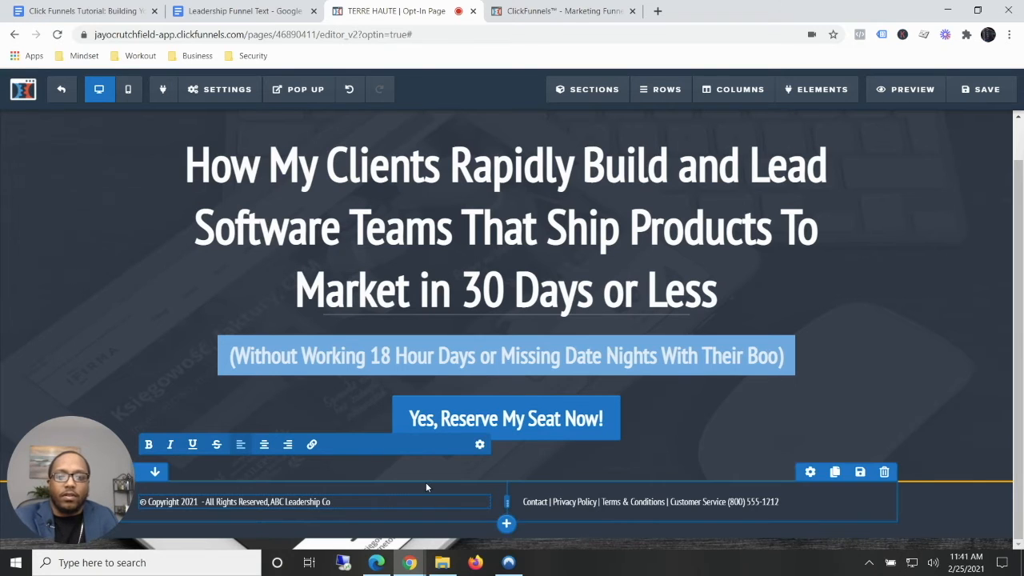
# Remove the Customer Service entry and its phone number from the footer links, leaving Terms & Conditions last, and save the page
pyautogui.scroll(1, 744, 478)
pyautogui.click(792, 512)
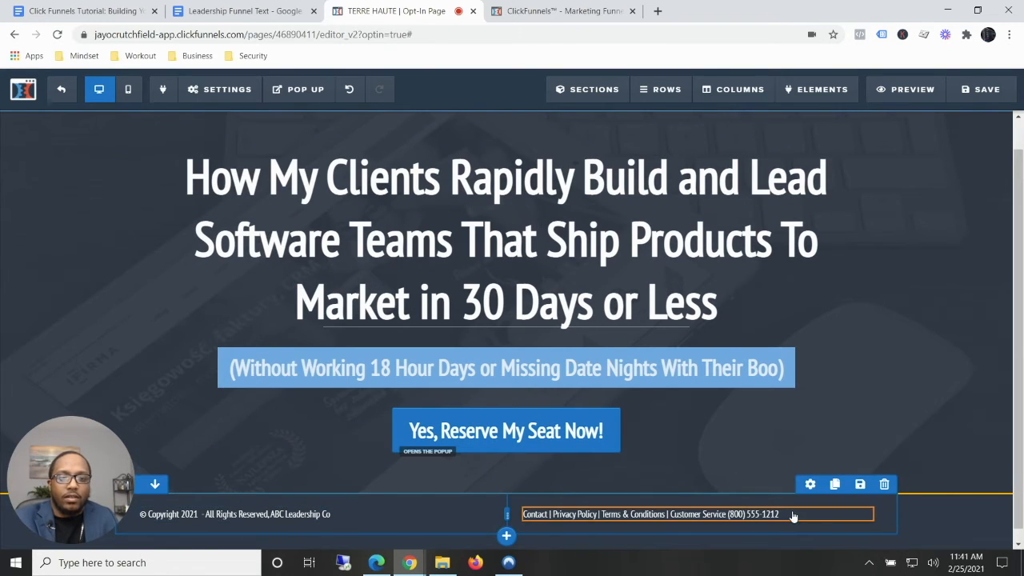
pyautogui.click(786, 512)
pyautogui.press('BackSpace')
pyautogui.press('BackSpace')
pyautogui.press('BackSpace')
pyautogui.press('BackSpace')
pyautogui.press('BackSpace')
pyautogui.press('BackSpace')
pyautogui.press('BackSpace')
pyautogui.press('BackSpace')
pyautogui.press('BackSpace')
pyautogui.press('BackSpace')
pyautogui.press('BackSpace')
pyautogui.press('BackSpace')
pyautogui.press('BackSpace')
pyautogui.press('BackSpace')
pyautogui.press('BackSpace')
pyautogui.press('BackSpace')
pyautogui.press('BackSpace')
pyautogui.press('BackSpace')
pyautogui.press('BackSpace')
pyautogui.press('BackSpace')
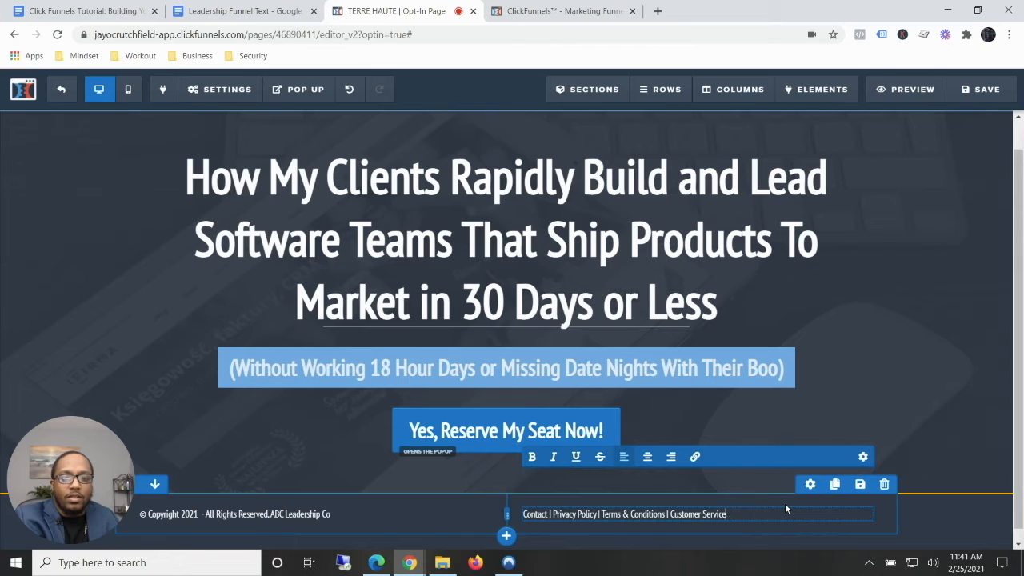
pyautogui.press('BackSpace')
pyautogui.press('BackSpace')
pyautogui.press('BackSpace')
pyautogui.press('BackSpace')
pyautogui.press('BackSpace')
pyautogui.press('BackSpace')
pyautogui.press('BackSpace')
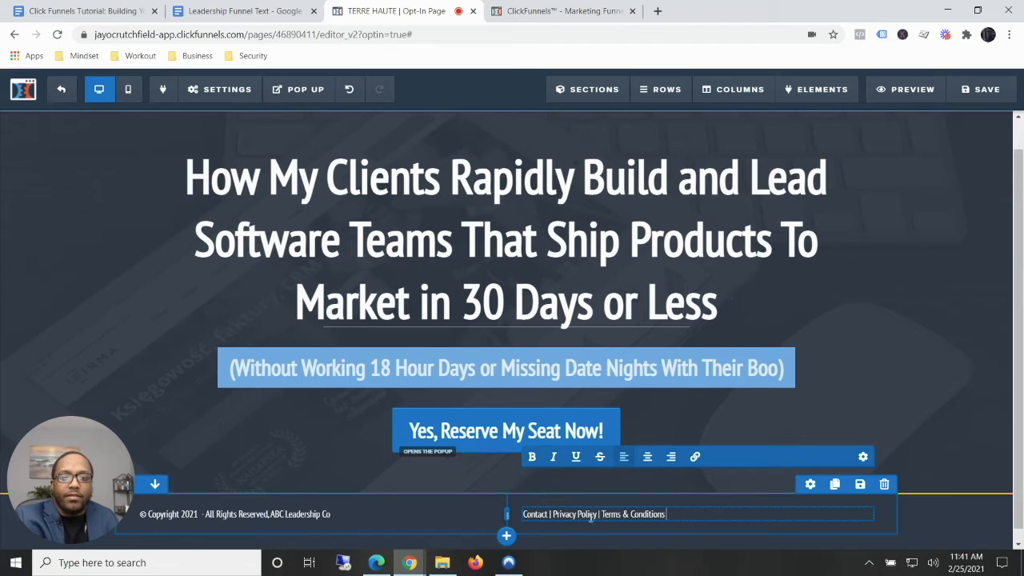
pyautogui.click(863, 399)
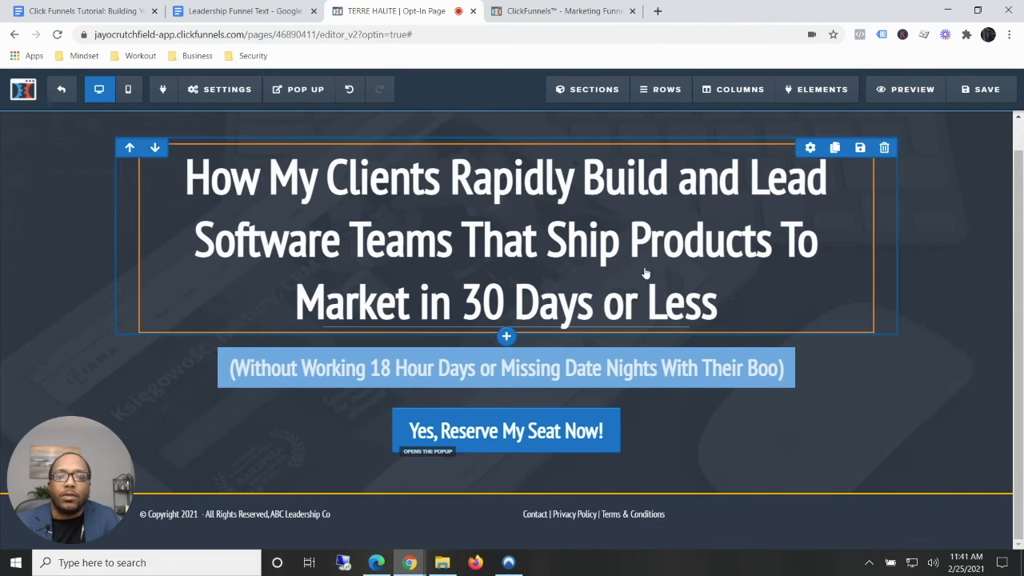
pyautogui.click(986, 89)
# Show the page's pop up and delete the Terre Haute logo from it
pyautogui.click(301, 90)
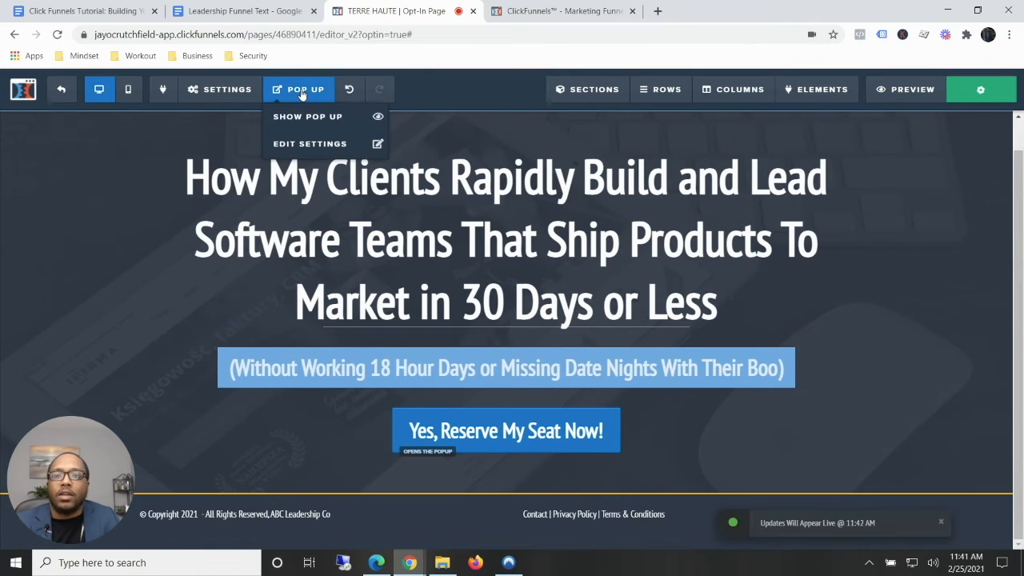
pyautogui.click(311, 117)
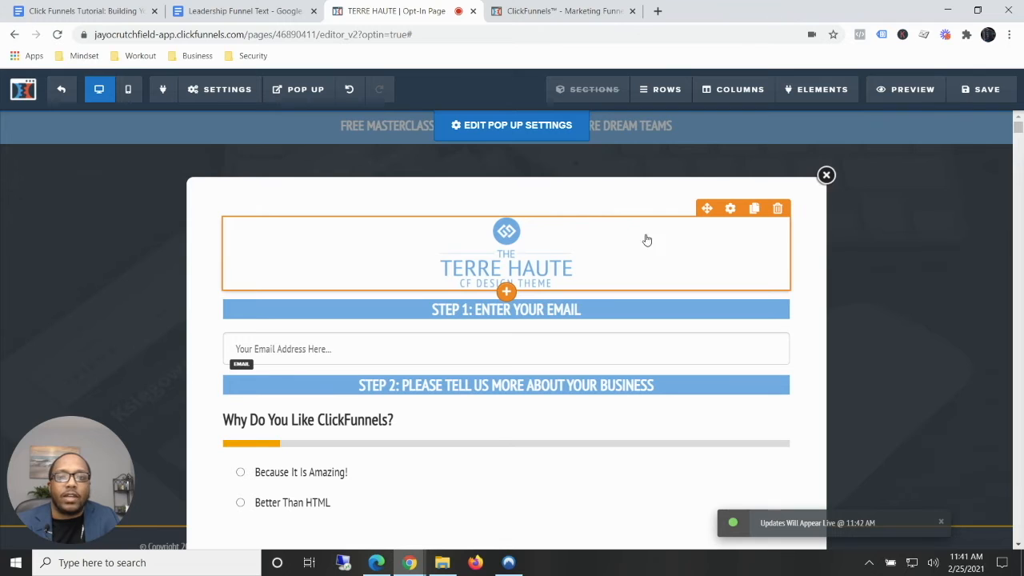
pyautogui.click(777, 208)
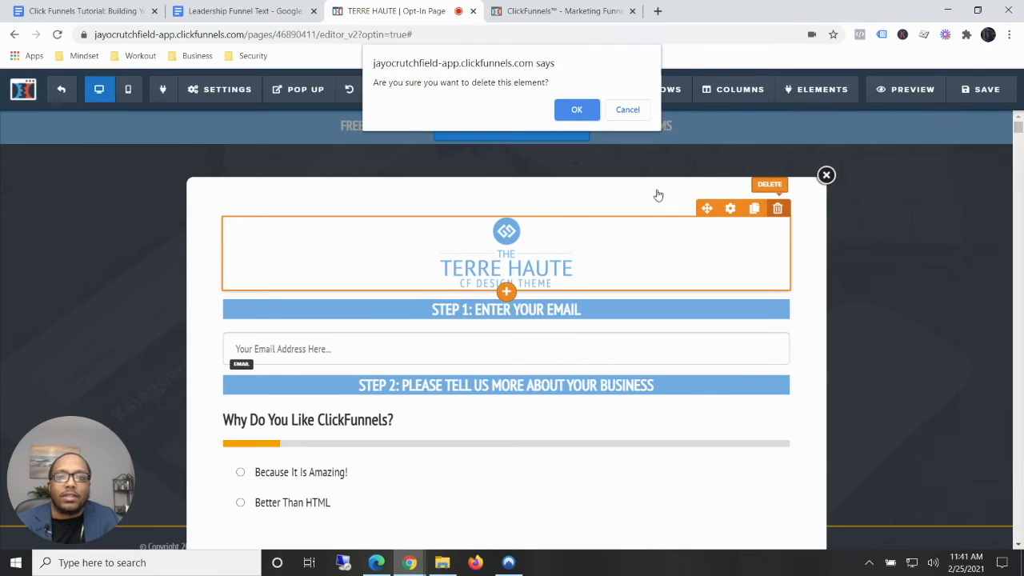
pyautogui.click(577, 110)
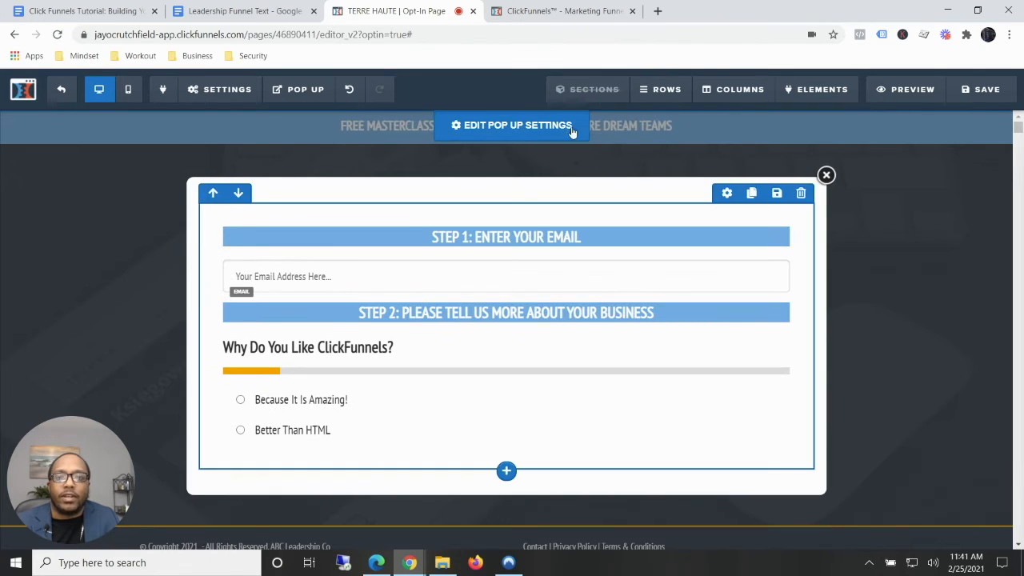
# Replace "YOUR" with "NAME &" in the pop up's first heading
pyautogui.click(483, 239)
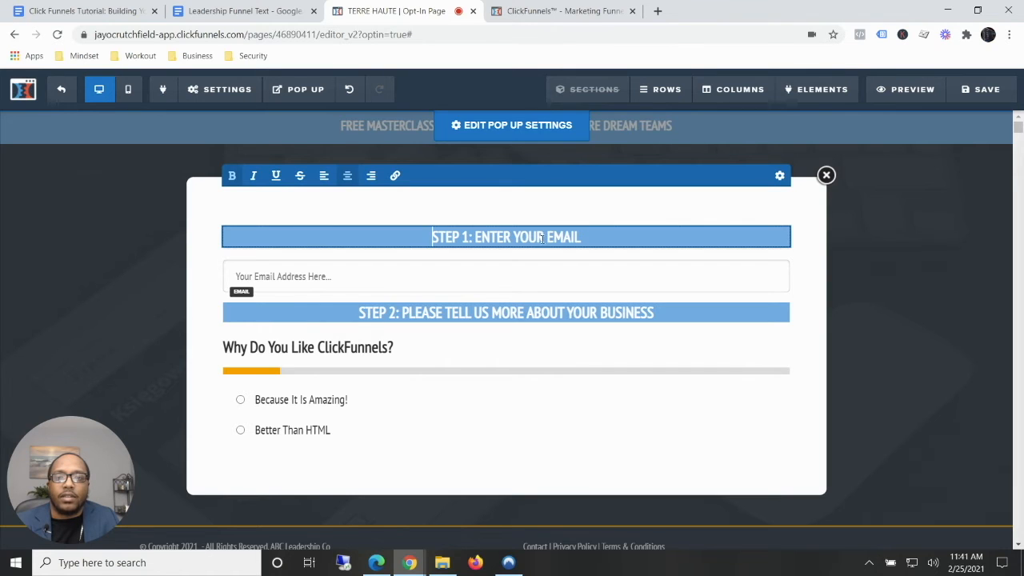
pyautogui.moveTo(541, 237); pyautogui.dragTo(514, 236)
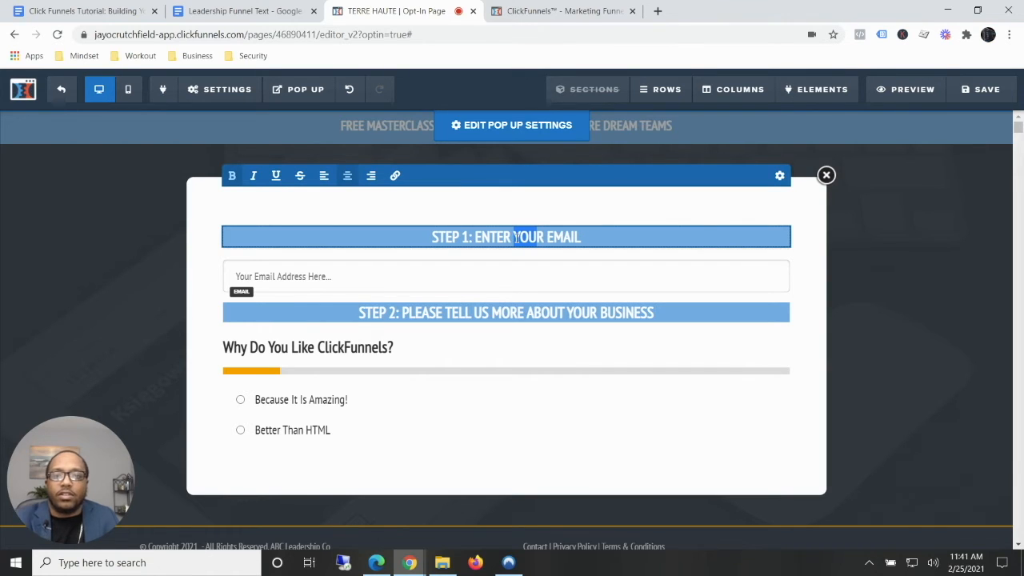
pyautogui.press('BackSpace')
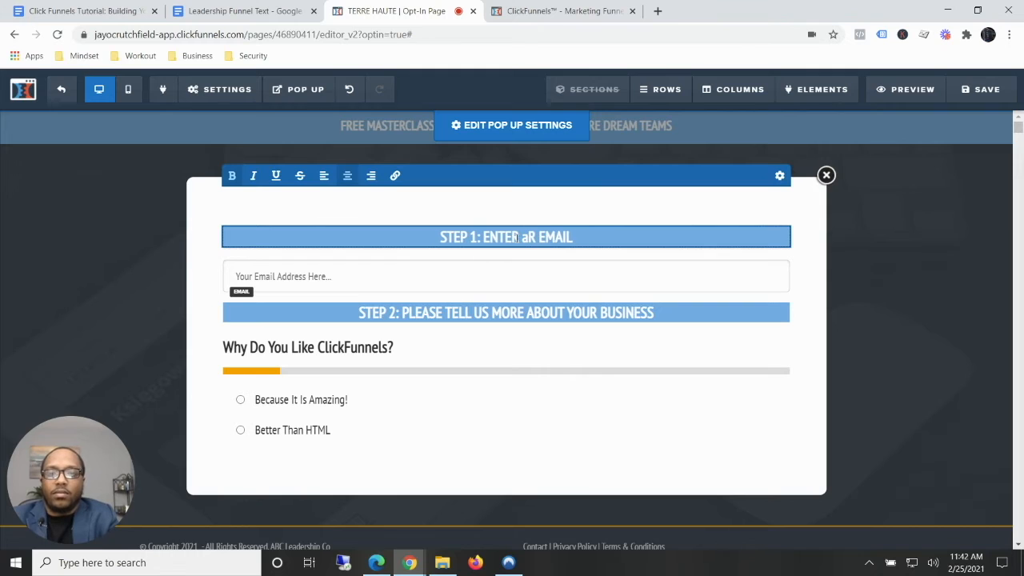
pyautogui.write('N')
pyautogui.write('AME')
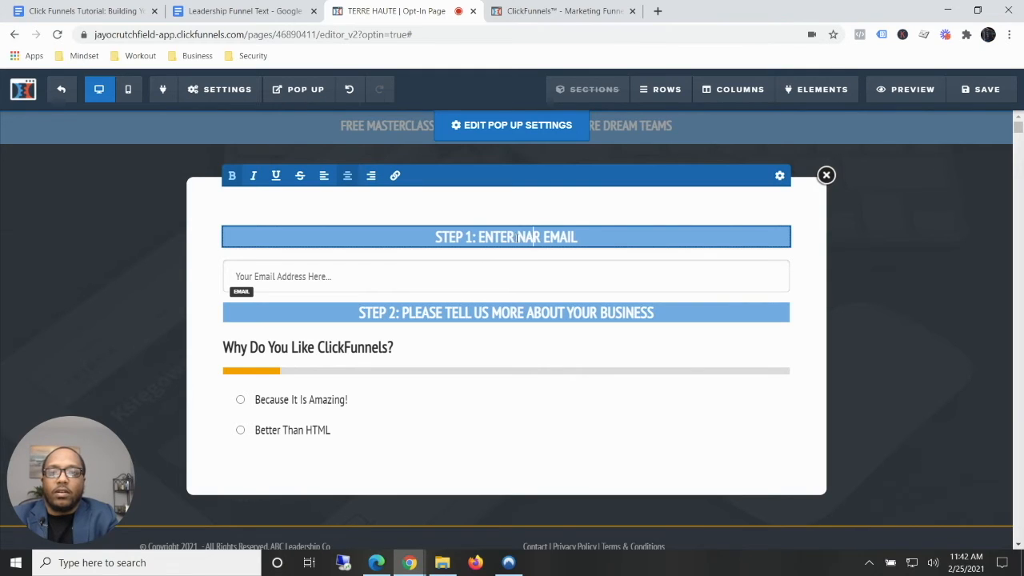
pyautogui.press('Delete')
pyautogui.write('&')
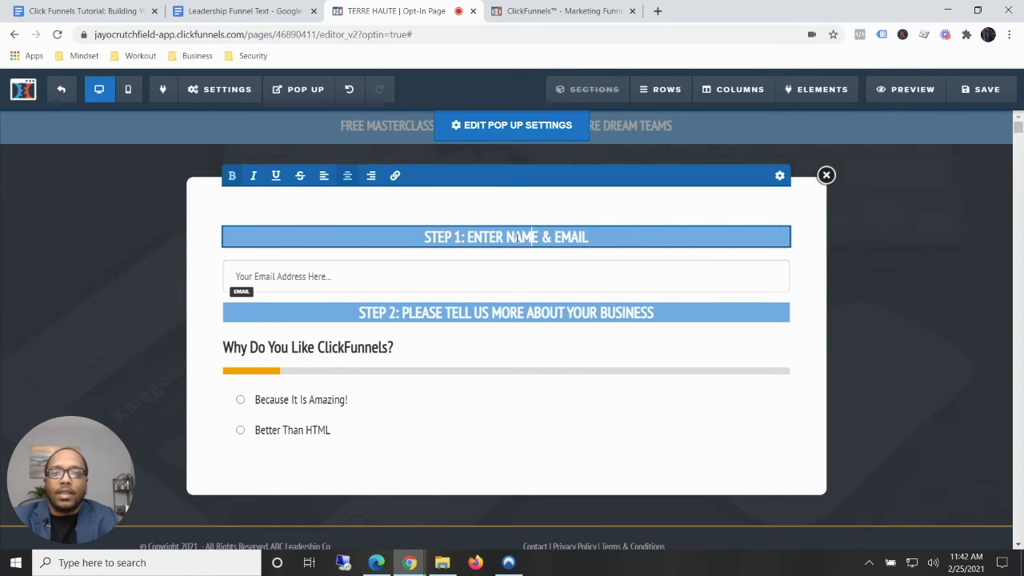
# Remove the "STEP 1:" prefix from the pop up's first heading
pyautogui.press('BackSpace')
pyautogui.press('BackSpace')
pyautogui.press('BackSpace')
pyautogui.press('BackSpace')
pyautogui.press('BackSpace')
pyautogui.press('BackSpace')
pyautogui.press('BackSpace')
pyautogui.press('BackSpace')
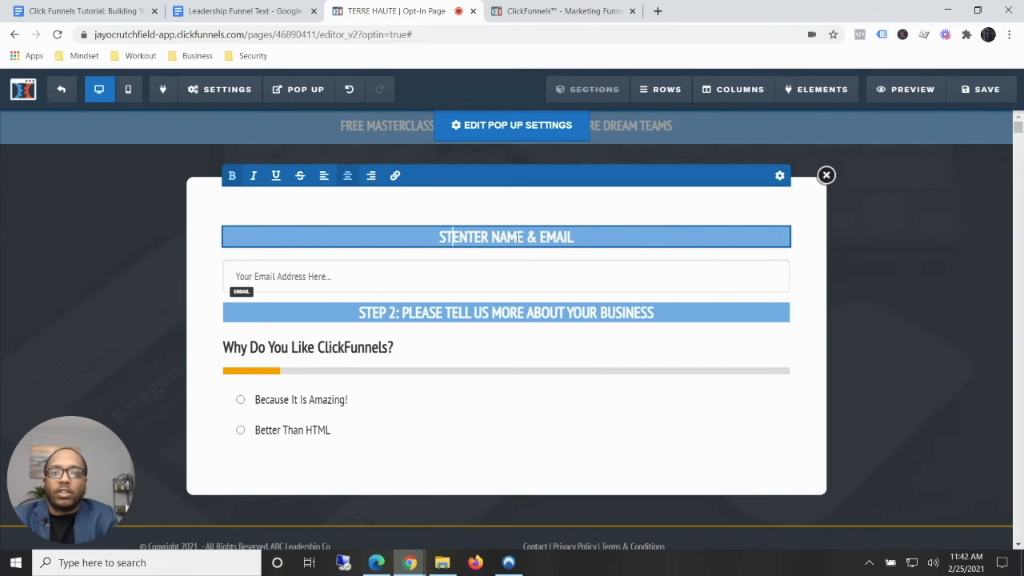
# Extend the pop up's heading with "TO GET INSTANT ACCESS TO LEADERSHIP CASE STUDY" after "EMAIL"
pyautogui.press('Right')
pyautogui.press('Right')
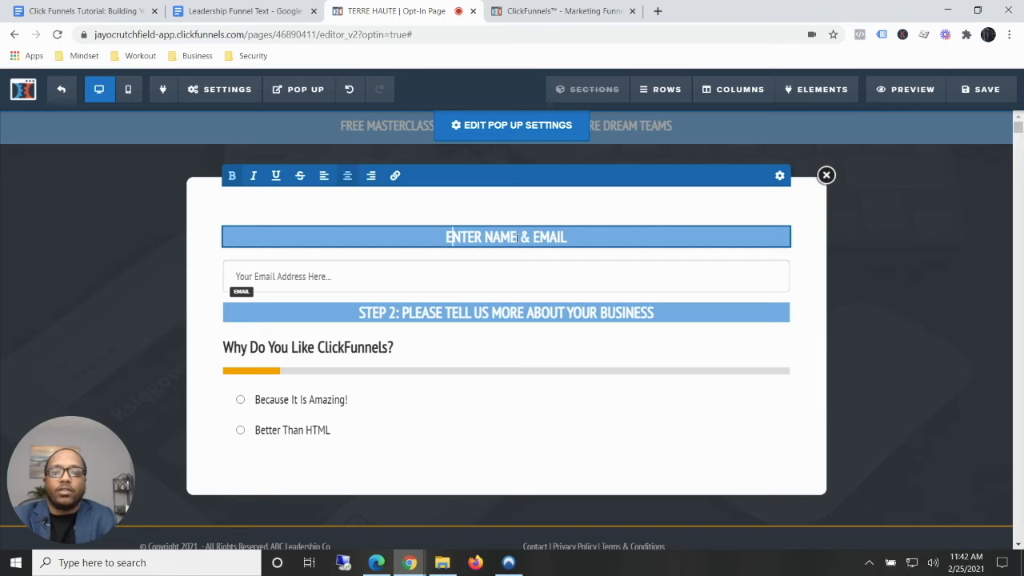
pyautogui.write('TO GET')
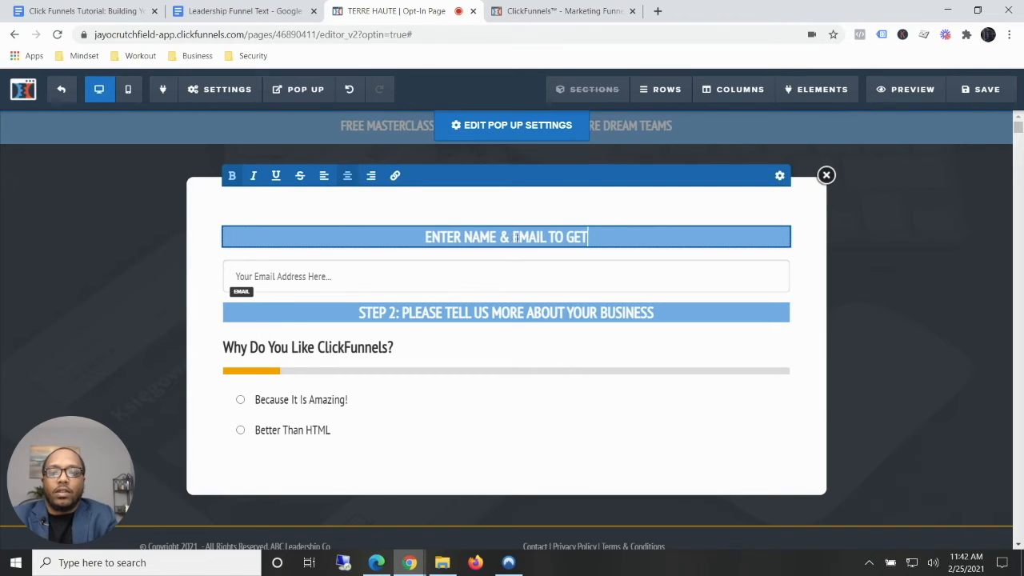
pyautogui.write('INST')
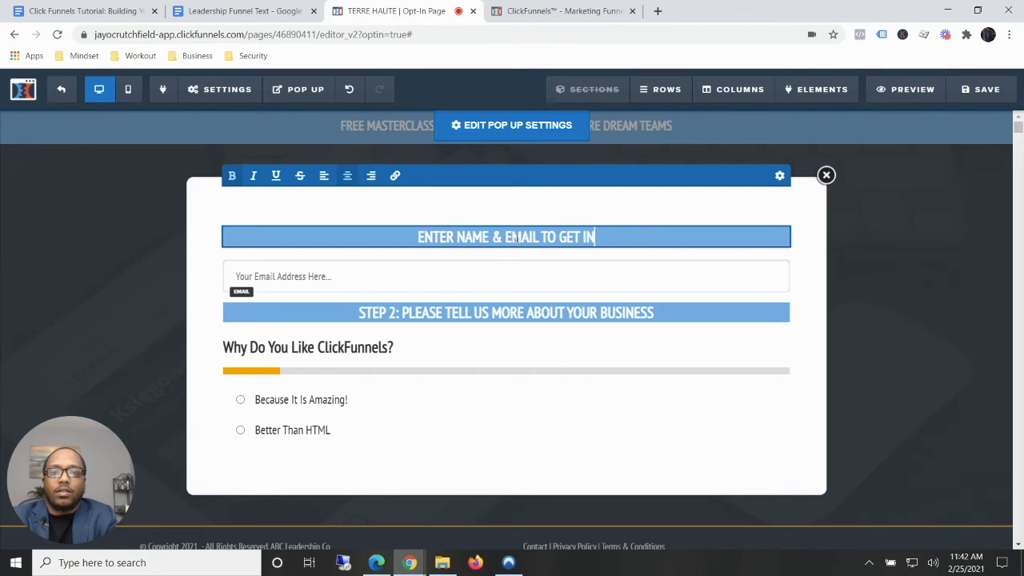
pyautogui.press('BackSpace')
pyautogui.write('TANT')
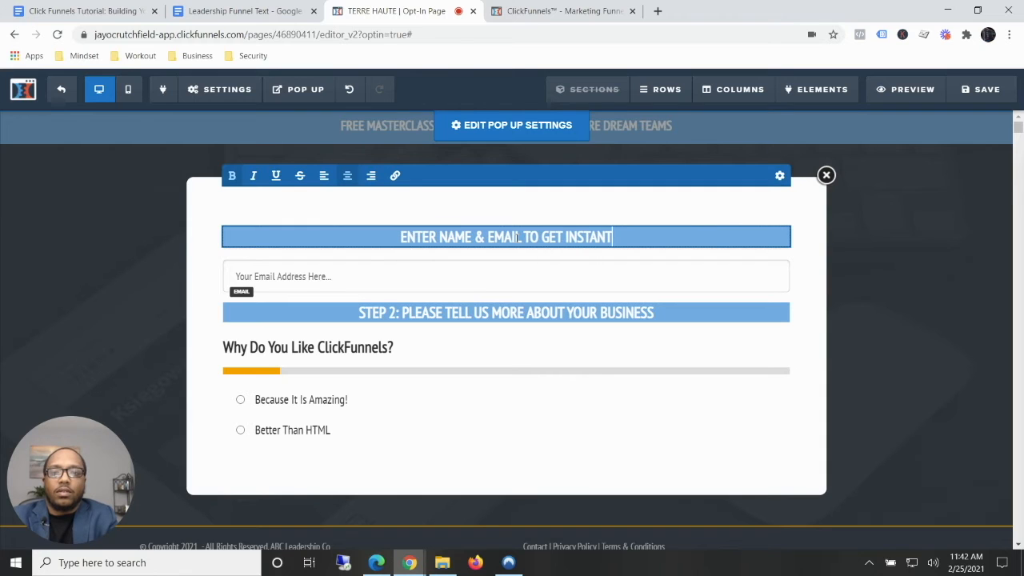
pyautogui.write(' ACCESS T')
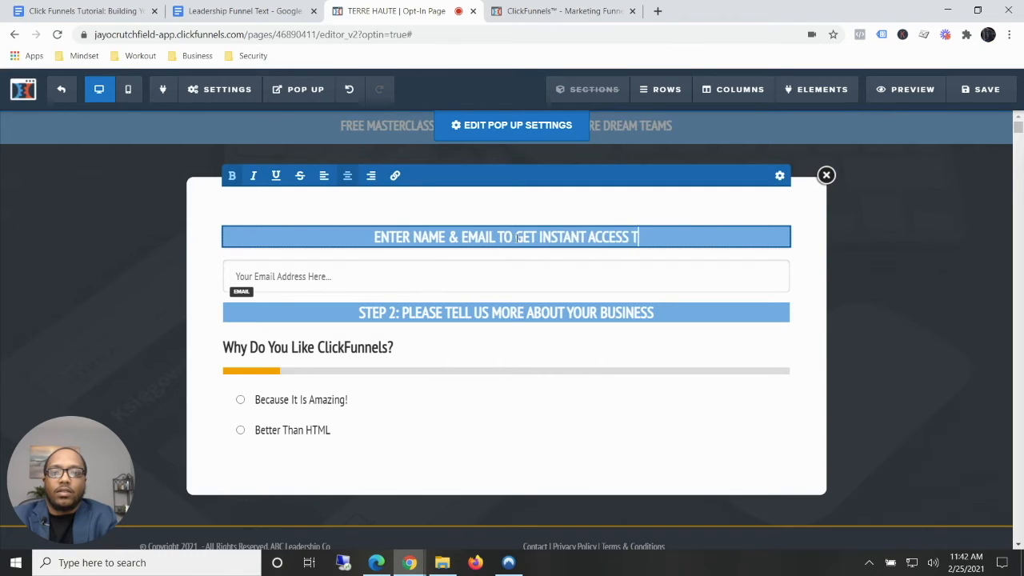
pyautogui.write('O LEADER')
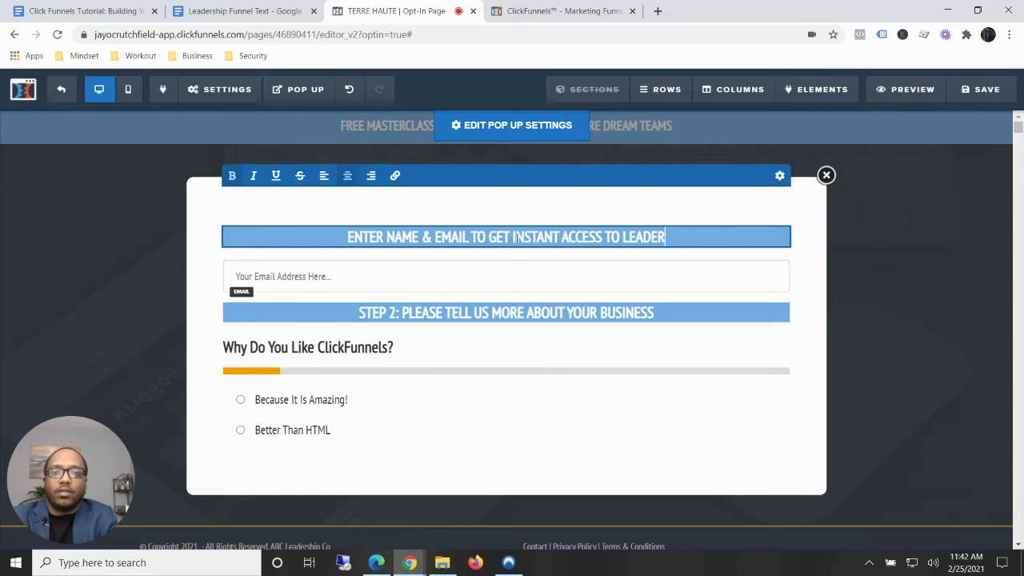
pyautogui.write('SHIP ')
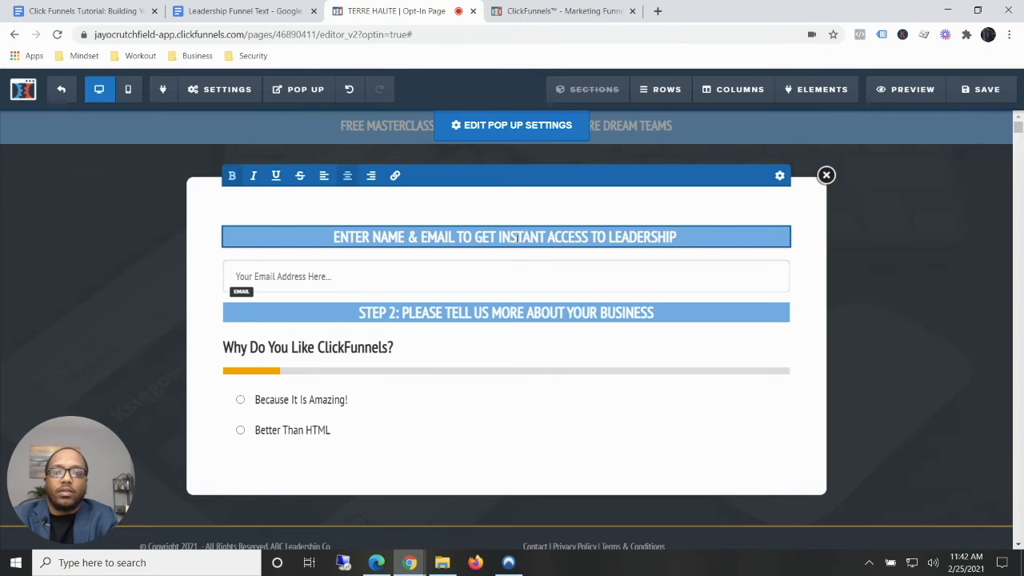
pyautogui.write('CASE STUDY')
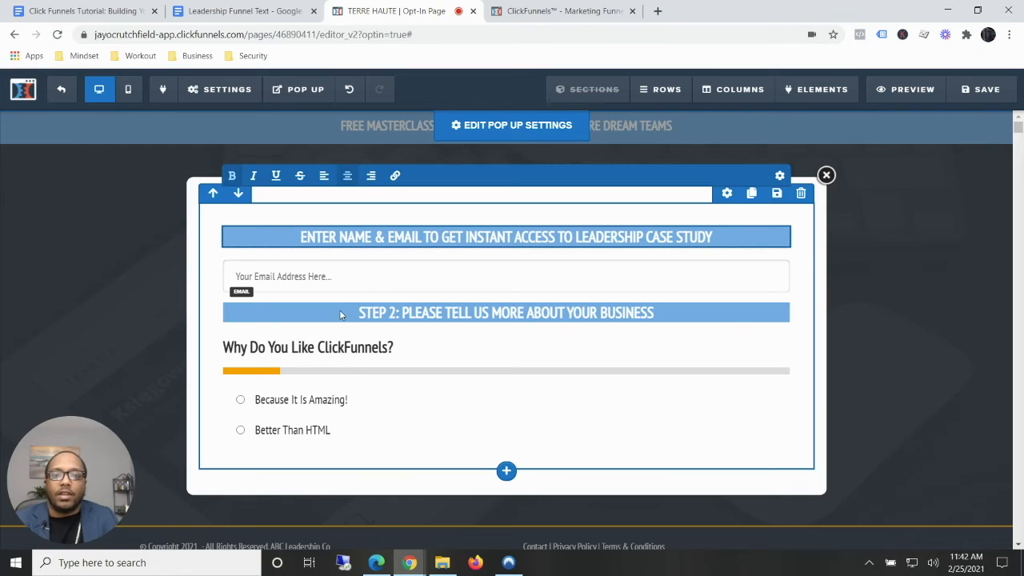
pyautogui.click(419, 346)
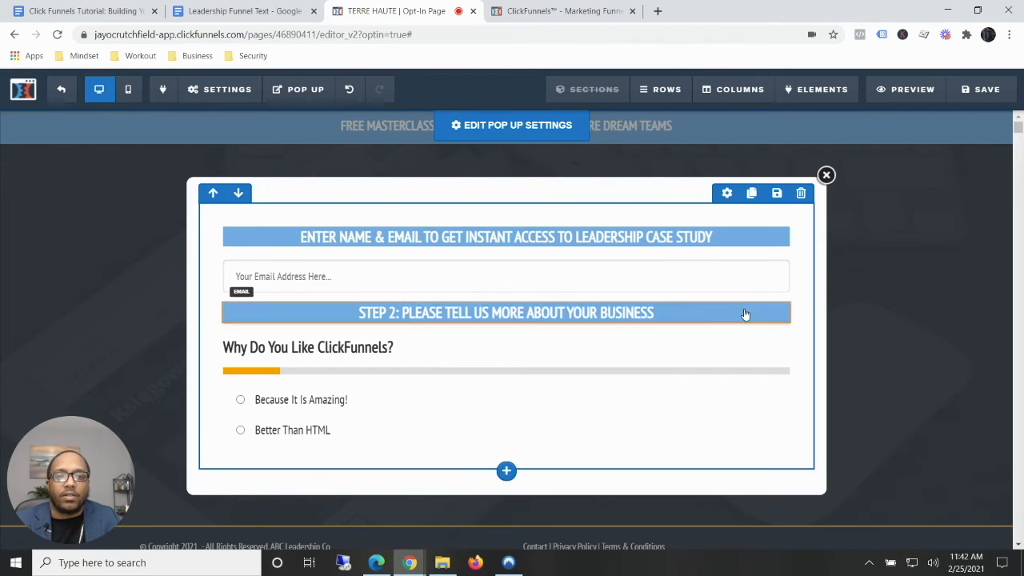
# Delete the "STEP 2" heading and the "Why Do You Like ClickFunnels?" survey from the pop up
pyautogui.click(776, 300)
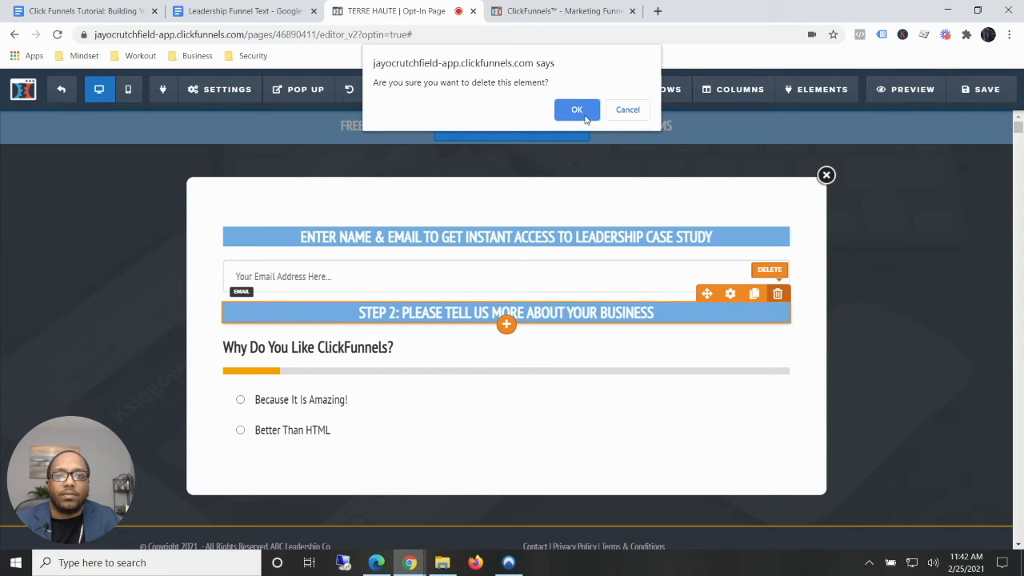
pyautogui.click(577, 108)
pyautogui.click(773, 298)
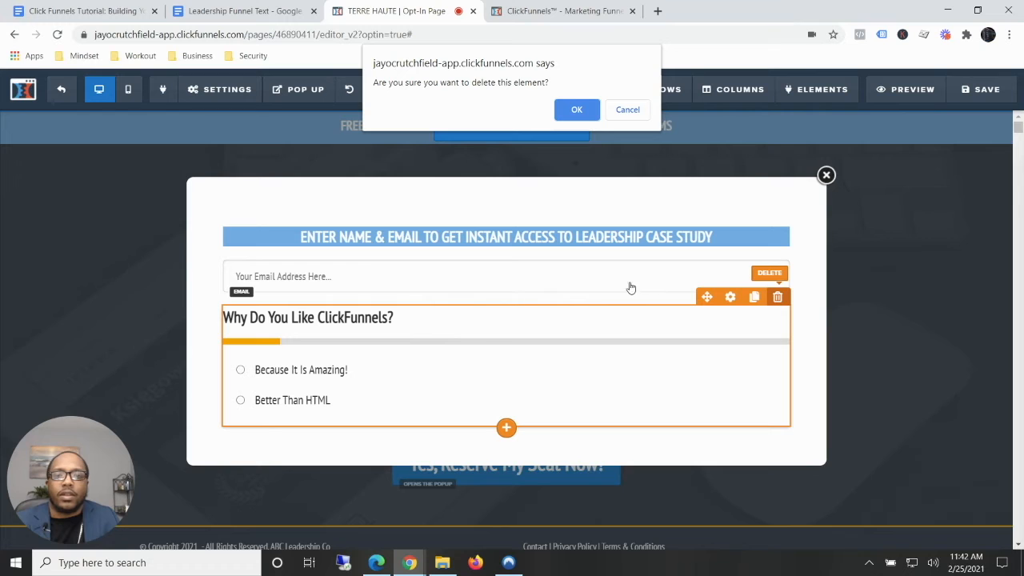
pyautogui.click(580, 109)
# Clone the email address input field in the pop up
pyautogui.click(424, 288)
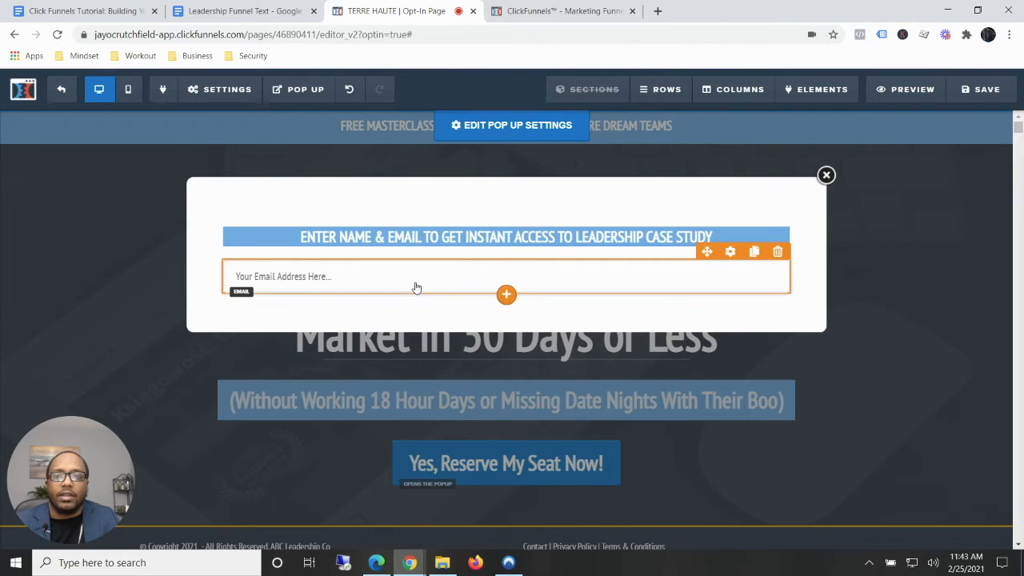
pyautogui.click(464, 286)
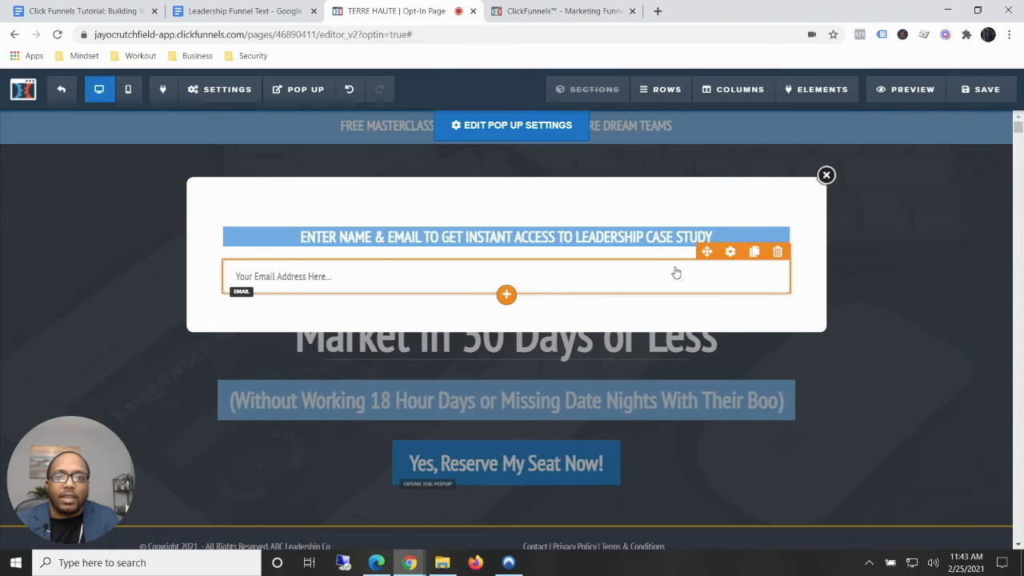
pyautogui.click(751, 257)
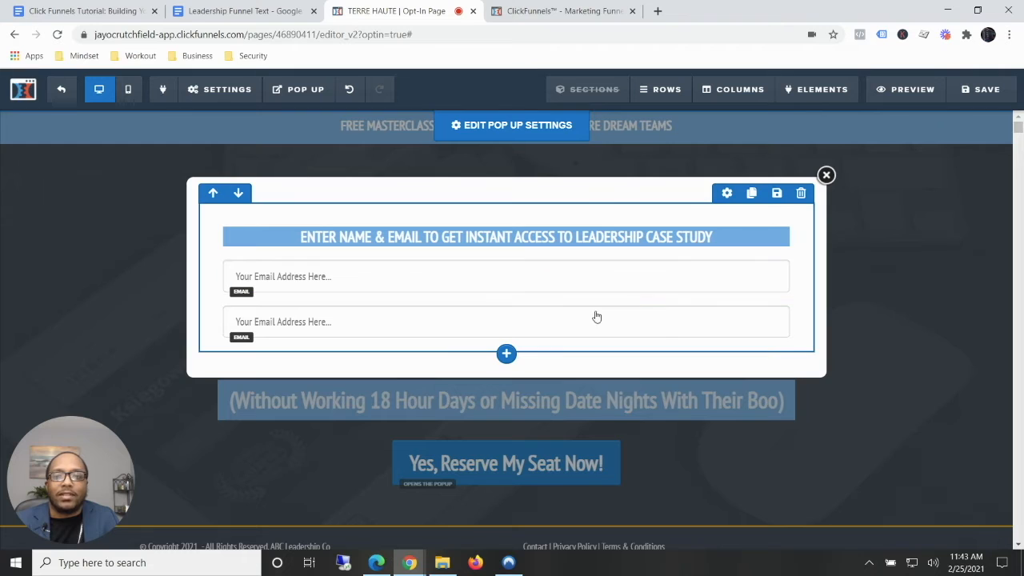
# Set the input type of the pop up's upper email field to Full Name
pyautogui.click(372, 278)
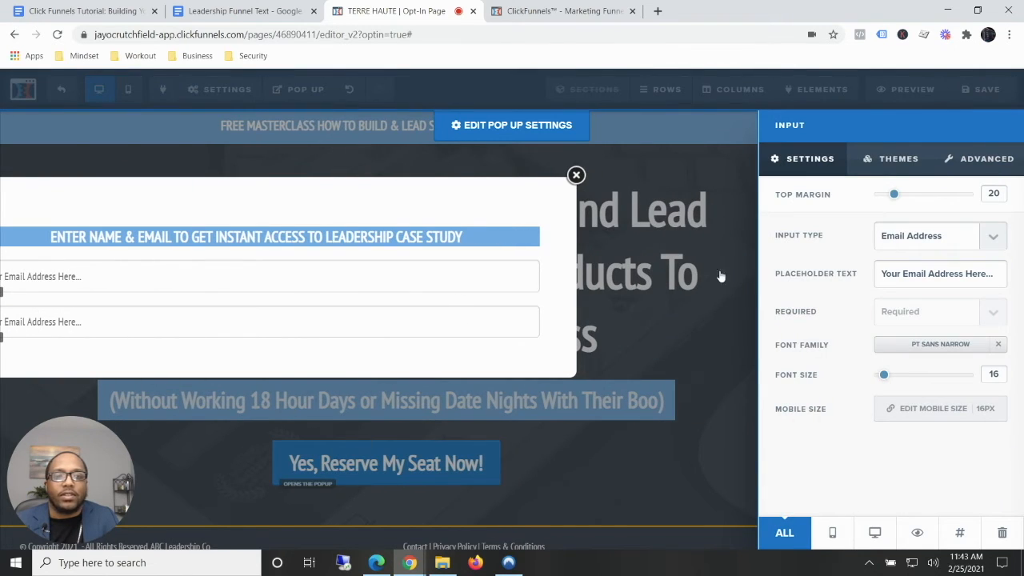
pyautogui.click(470, 284)
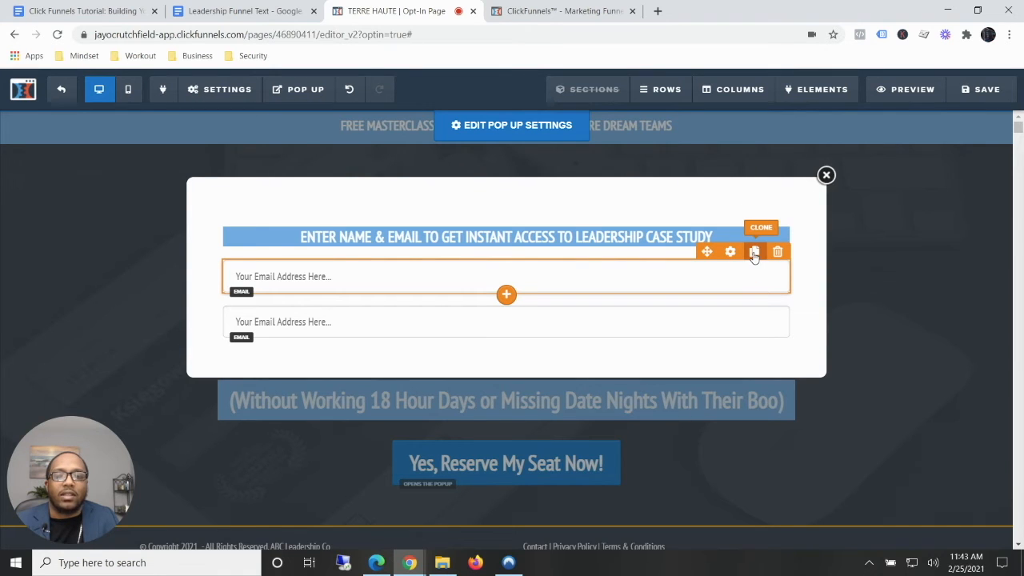
pyautogui.click(624, 286)
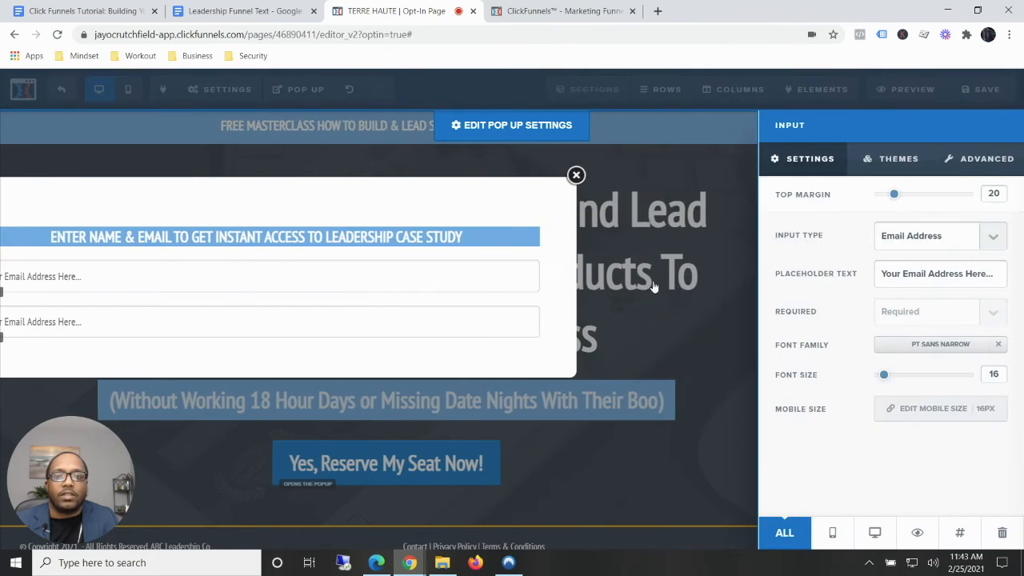
pyautogui.click(902, 237)
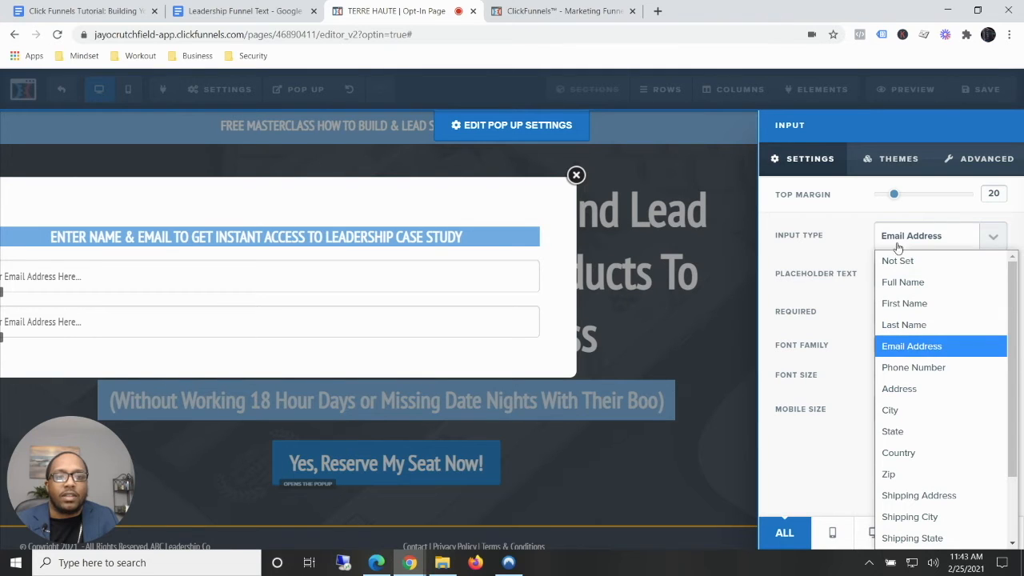
pyautogui.click(896, 282)
# Change the placeholder text of the pop up's upper field to "Your Name Here..."
pyautogui.moveTo(903, 274); pyautogui.dragTo(961, 276)
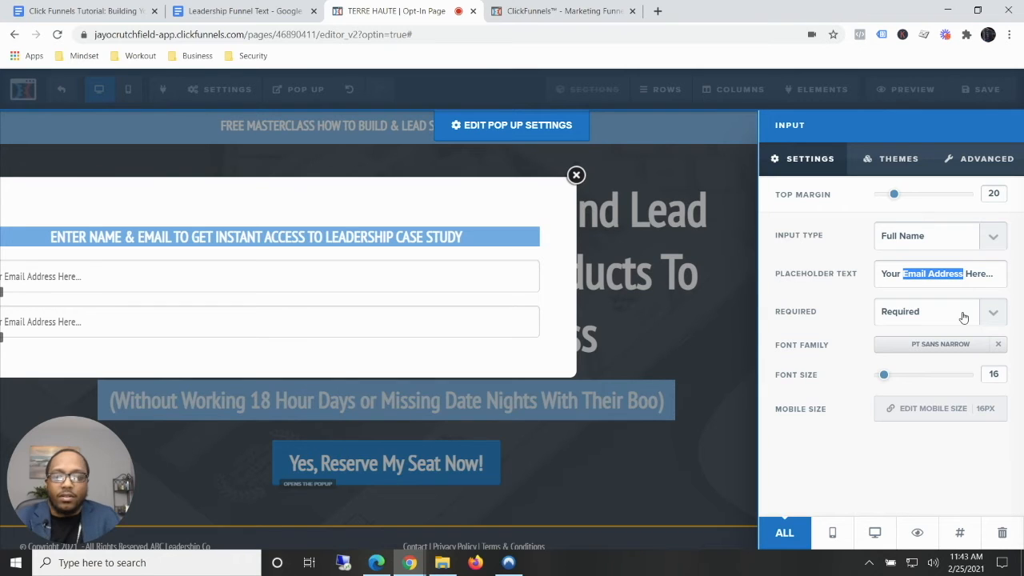
pyautogui.write('nAME')
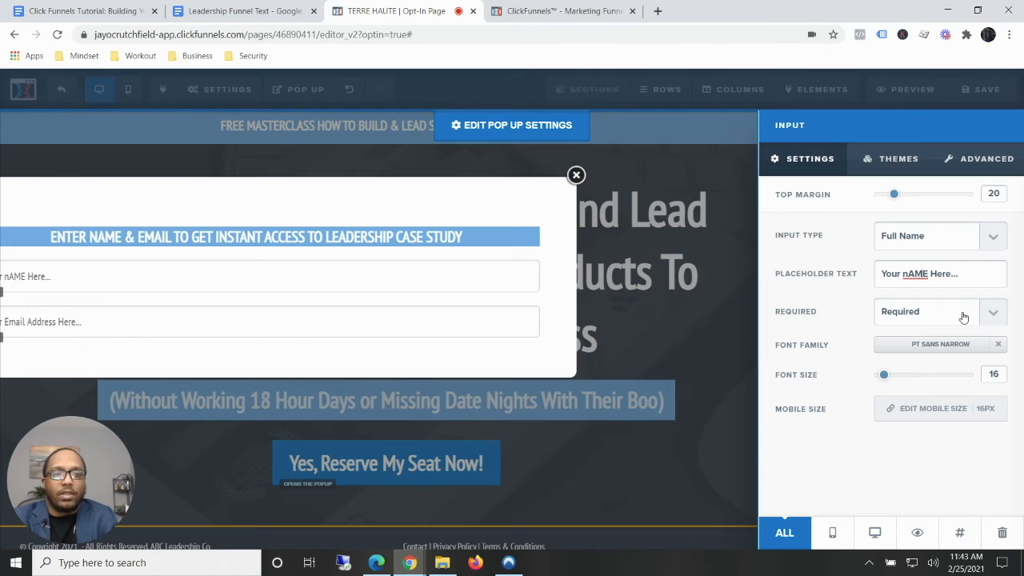
pyautogui.hotkey('shift', 'Left')
pyautogui.hotkey('shift', 'Left')
pyautogui.hotkey('shift', 'Left')
pyautogui.hotkey('shift', 'Left')
pyautogui.write('Name')
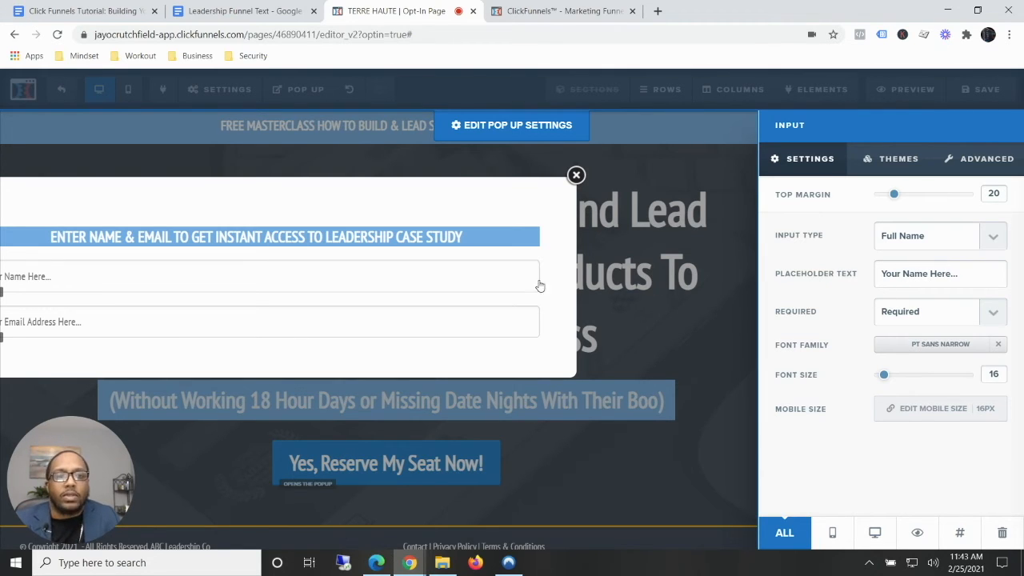
pyautogui.click(459, 298)
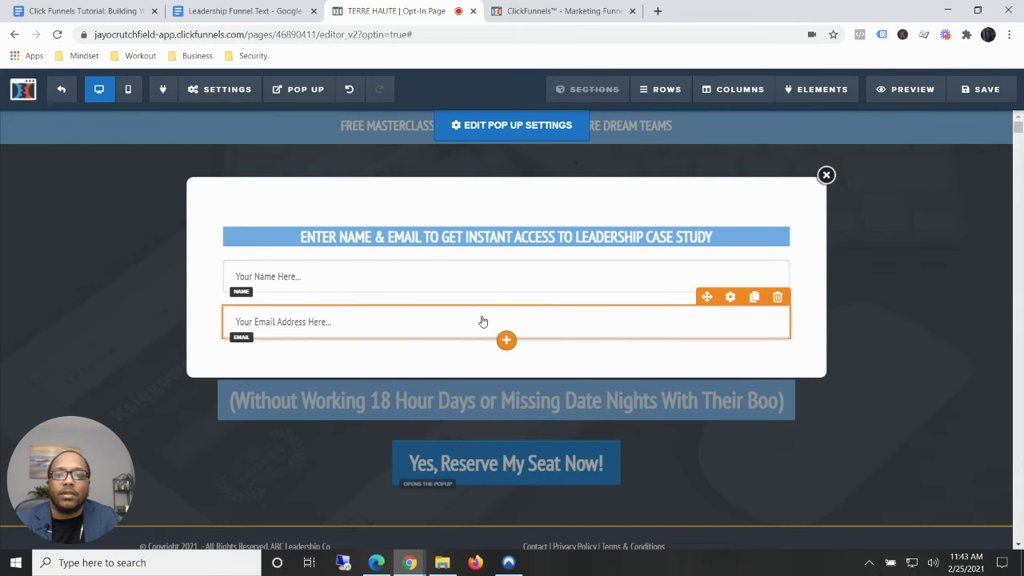
# Add a Button element below the email address field in the pop up
pyautogui.click(506, 343)
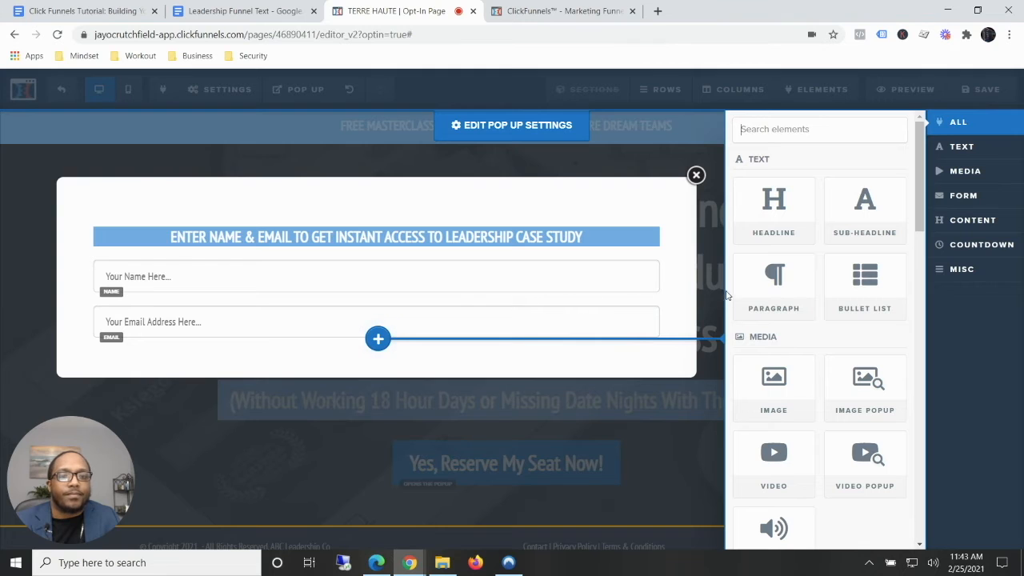
pyautogui.scroll(-1, 780, 292)
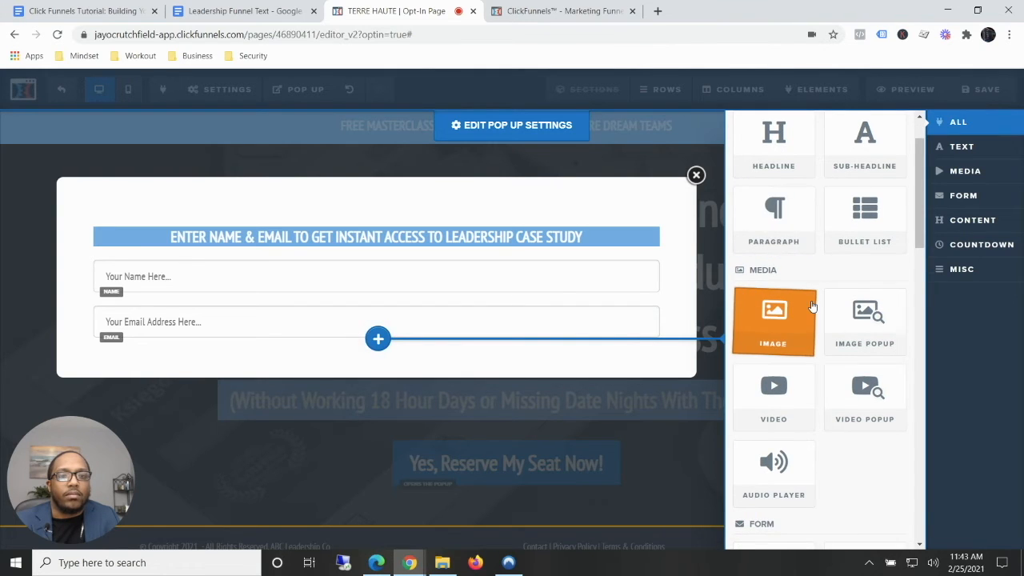
pyautogui.scroll(-1, 812, 306)
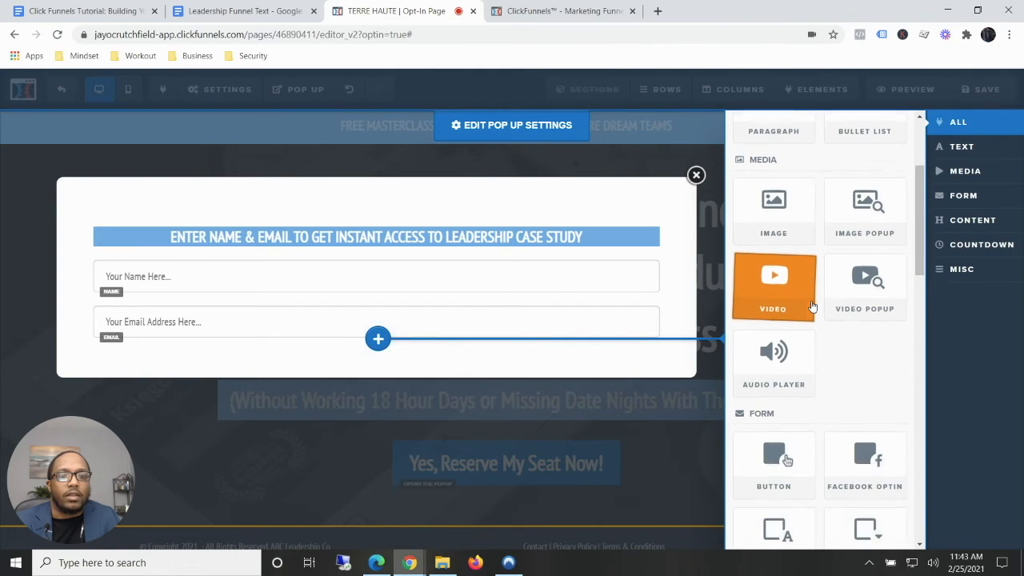
pyautogui.scroll(-4, 812, 307)
pyautogui.scroll(-6, 811, 305)
pyautogui.scroll(5, 811, 300)
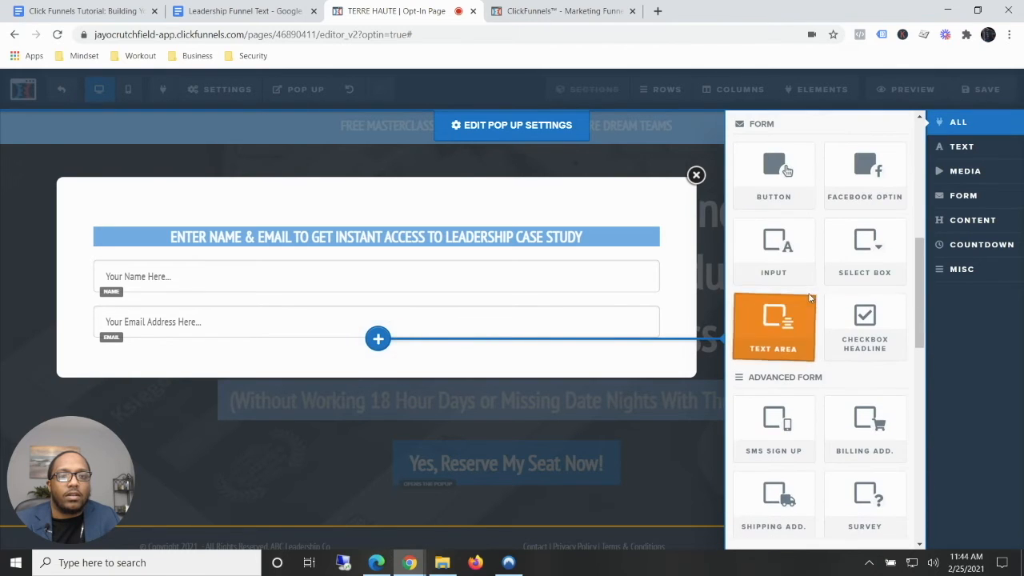
pyautogui.click(773, 188)
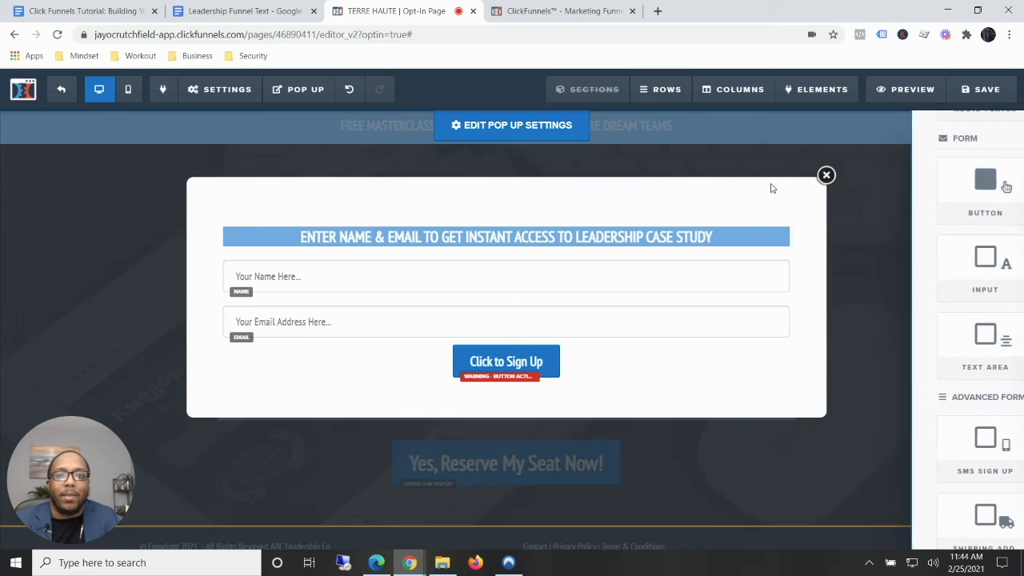
# Set the "Click to Sign Up" button's action to Submit Order / Submit Form and save the page
pyautogui.click(506, 355)
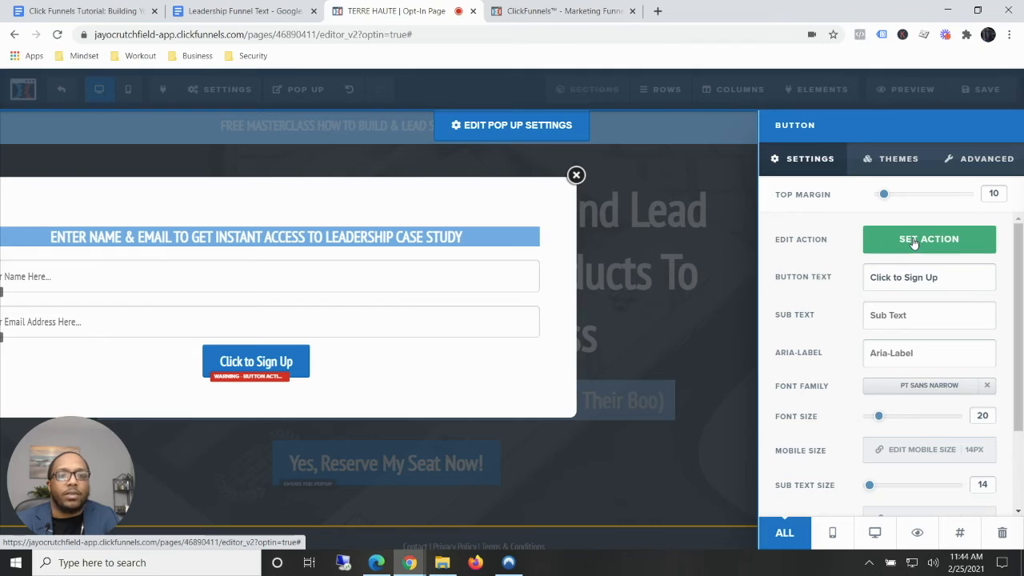
pyautogui.click(915, 242)
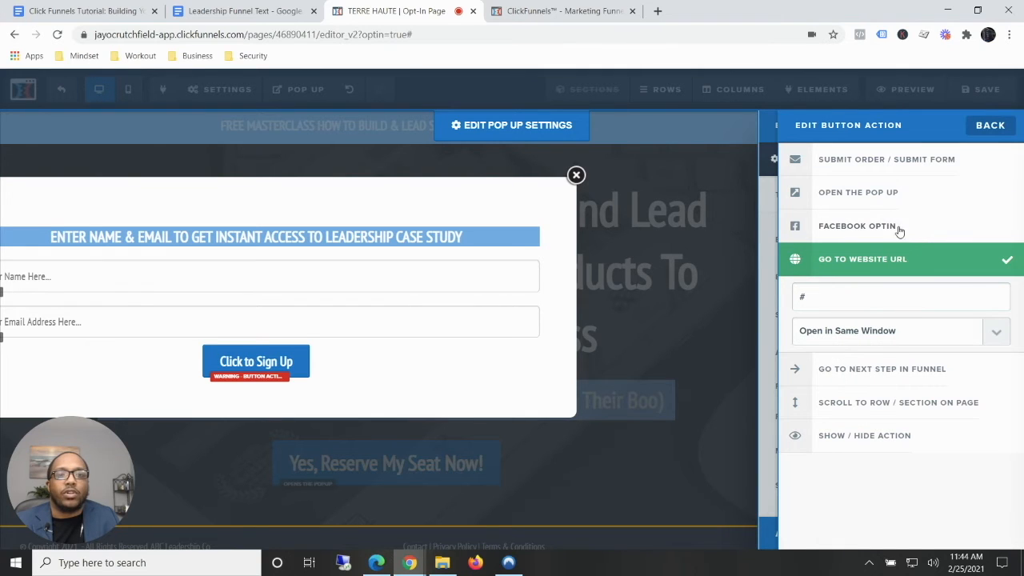
pyautogui.click(867, 165)
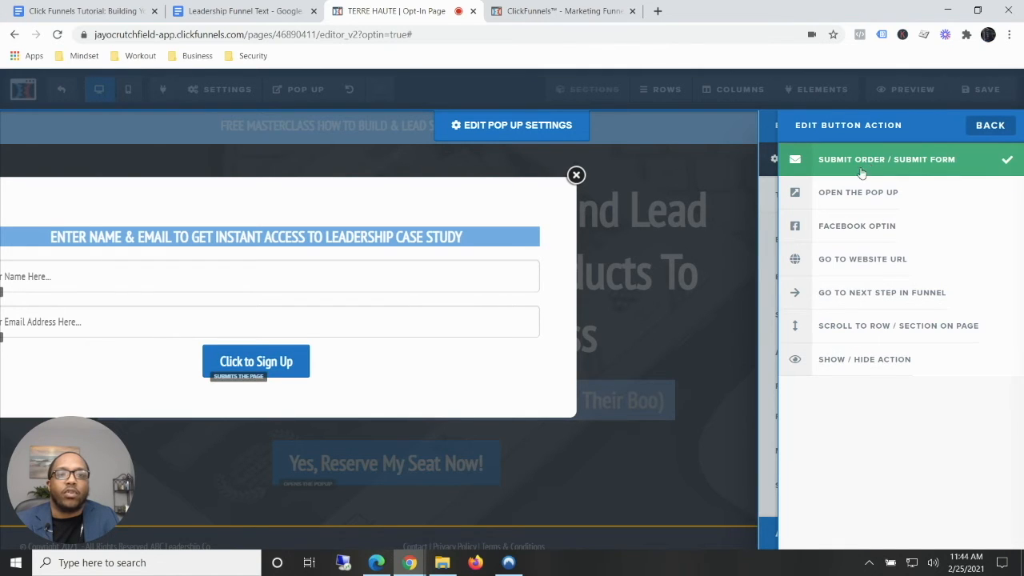
pyautogui.click(727, 263)
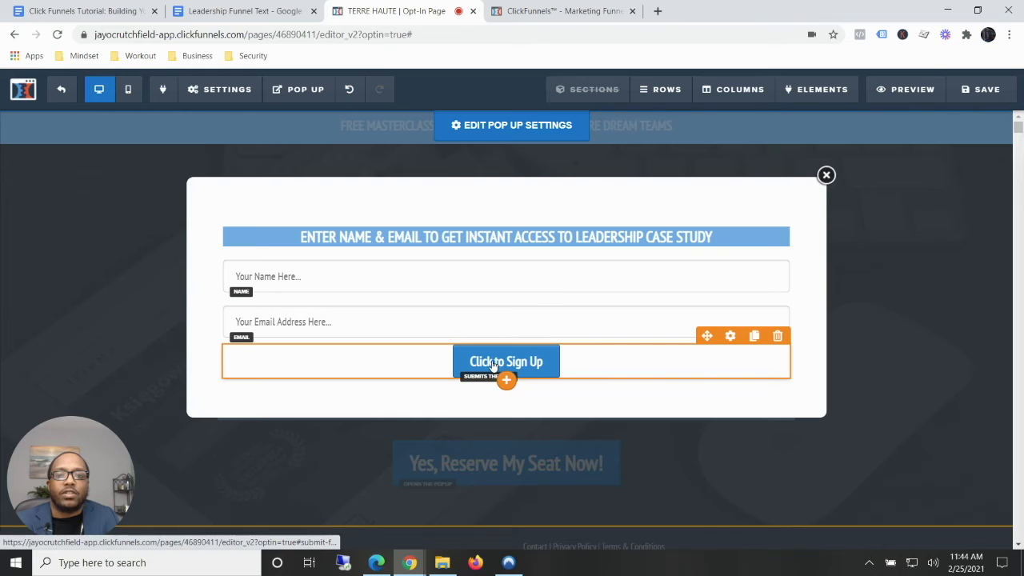
pyautogui.click(975, 93)
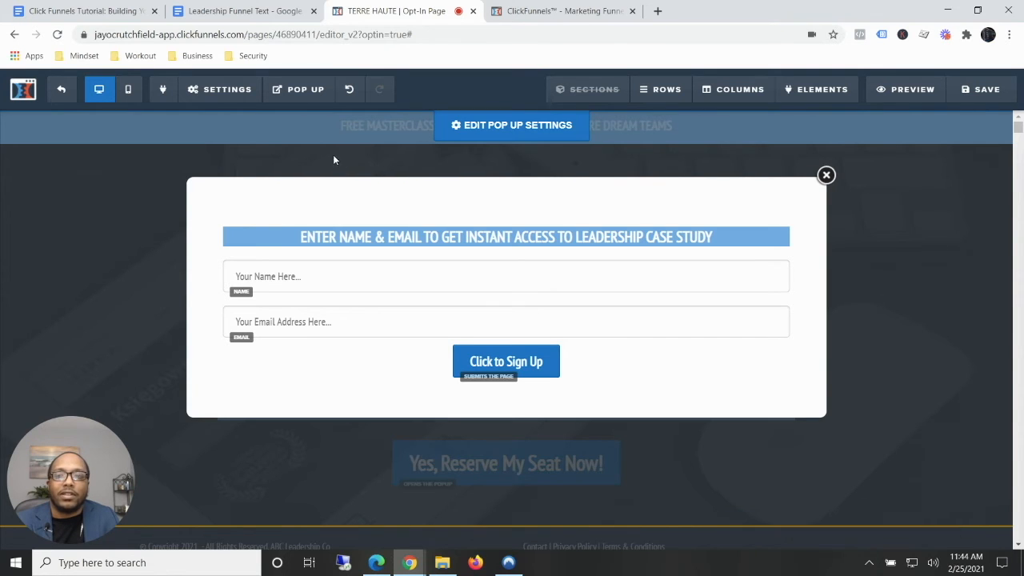
# Open the optin page's email integration settings, review the available autoresponder integrations and close the settings
pyautogui.click(228, 92)
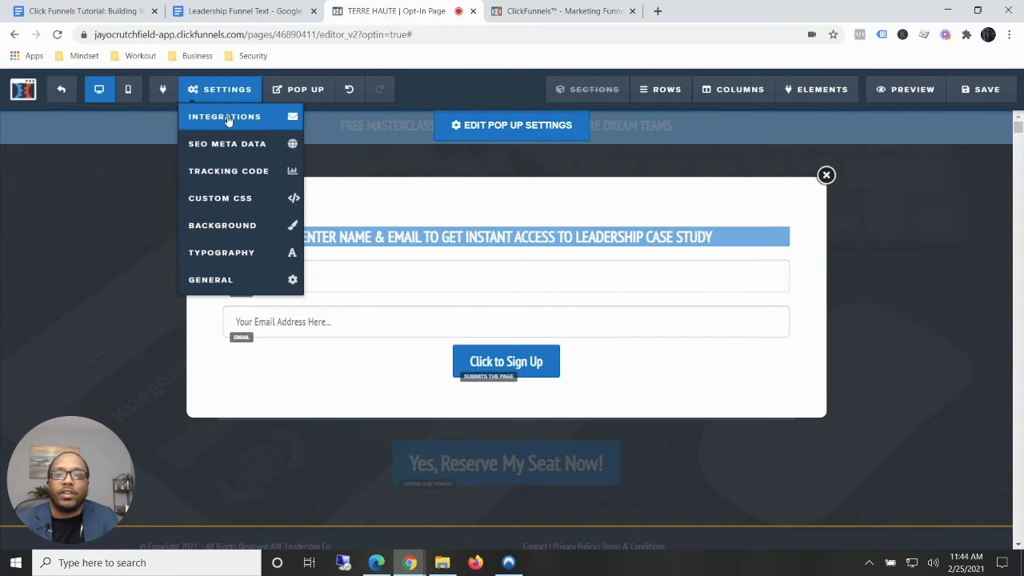
pyautogui.click(227, 119)
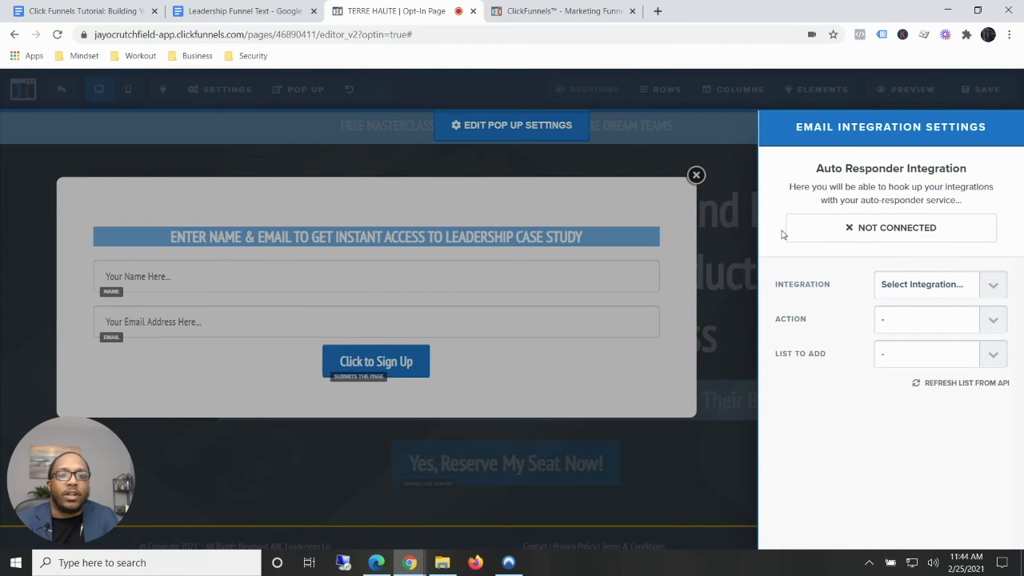
pyautogui.click(919, 287)
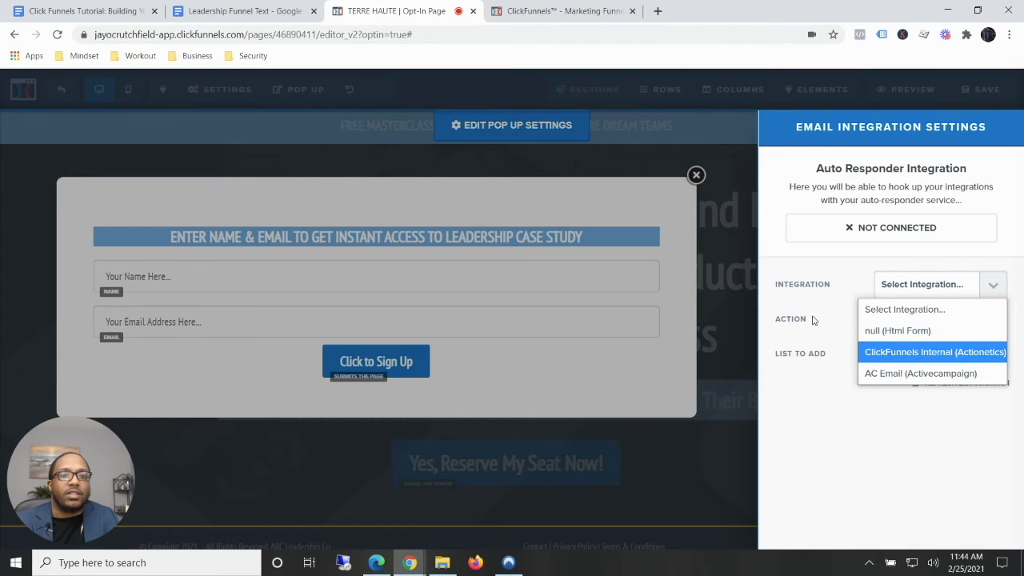
pyautogui.click(813, 321)
pyautogui.click(896, 288)
pyautogui.click(827, 304)
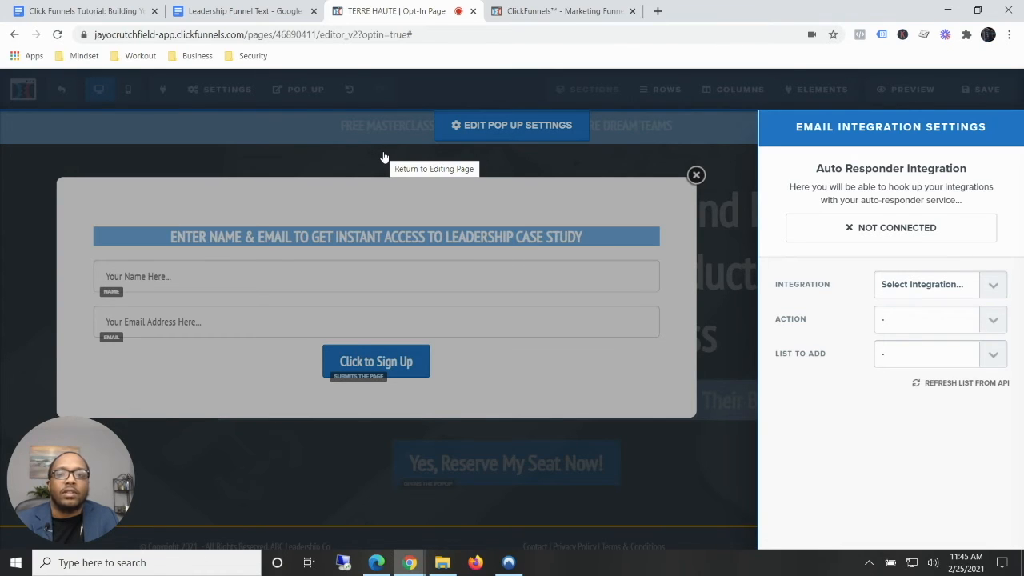
pyautogui.click(696, 175)
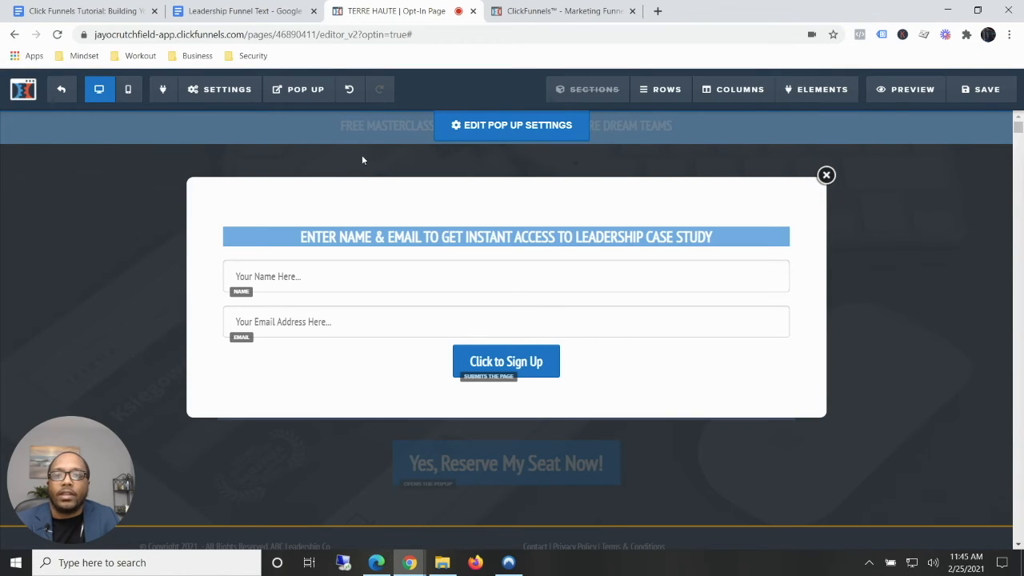
# Save the optin page and check its pop up form in a preview opened in a new tab
pyautogui.click(826, 174)
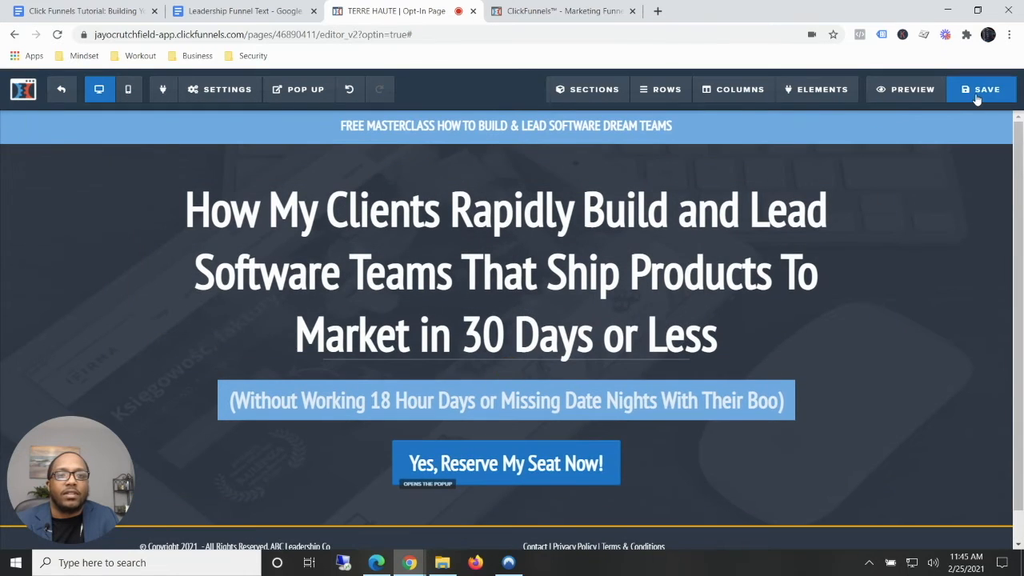
pyautogui.click(976, 98)
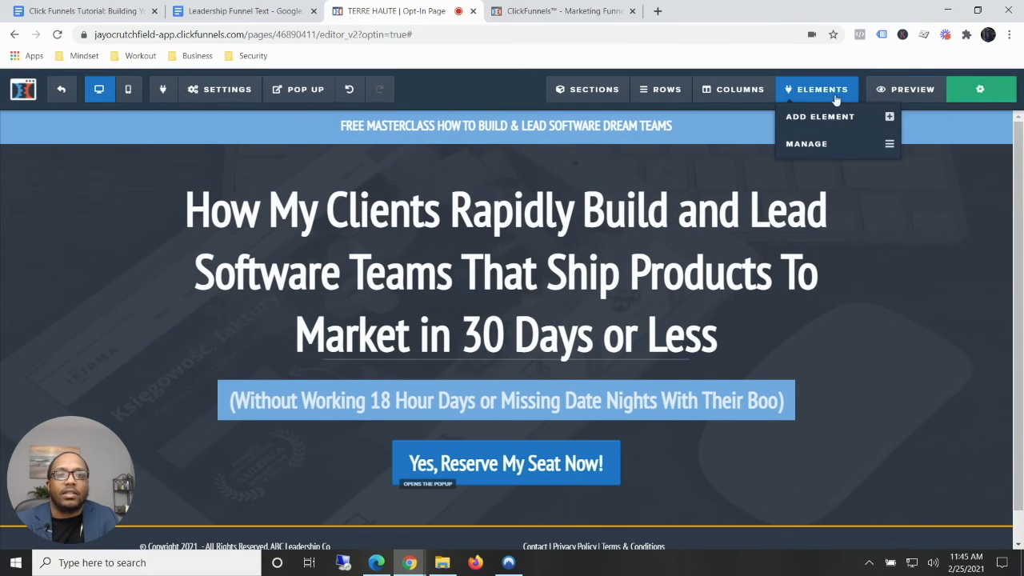
pyautogui.rightClick(886, 96)
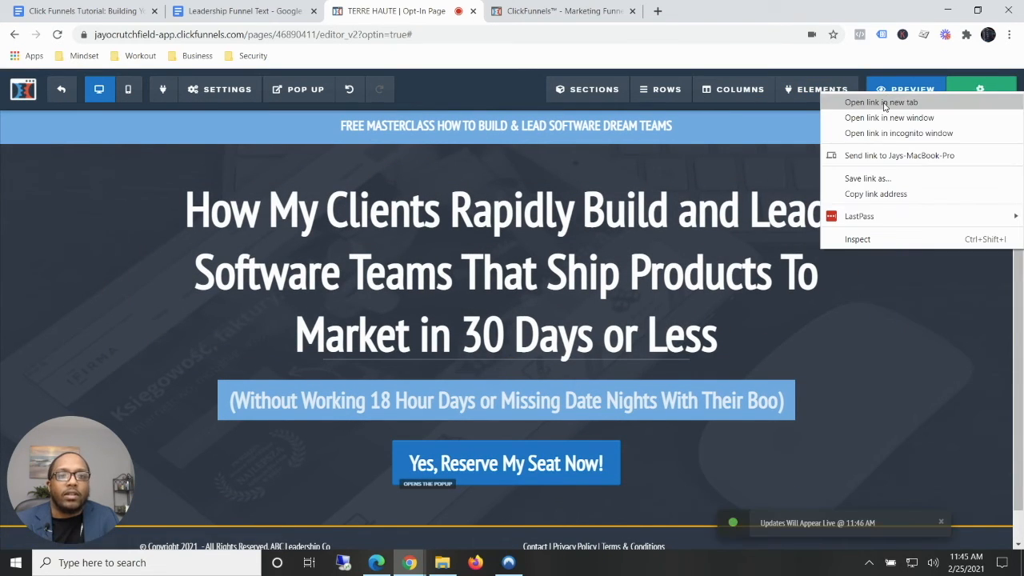
pyautogui.click(881, 103)
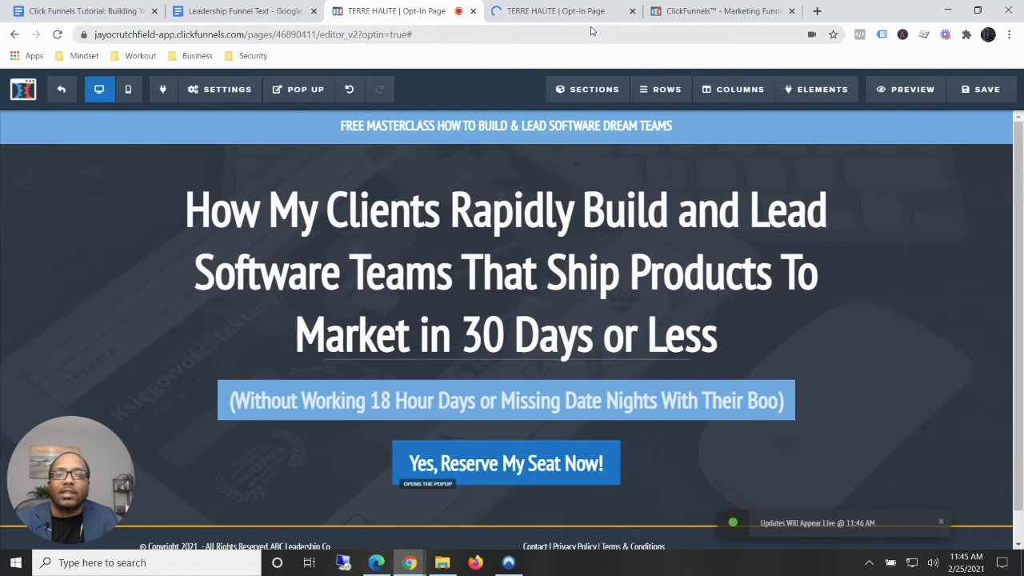
pyautogui.click(558, 16)
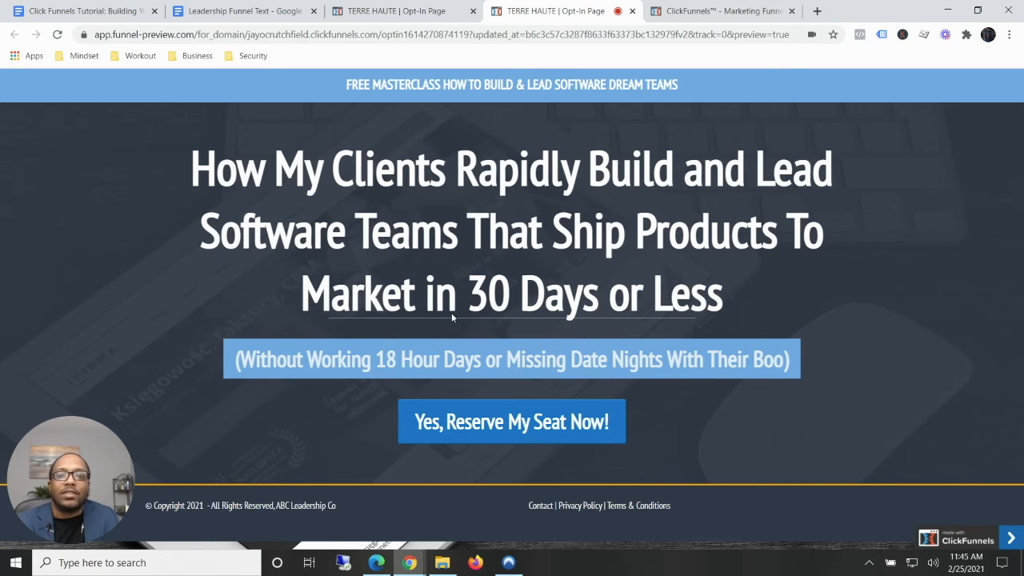
pyautogui.click(541, 422)
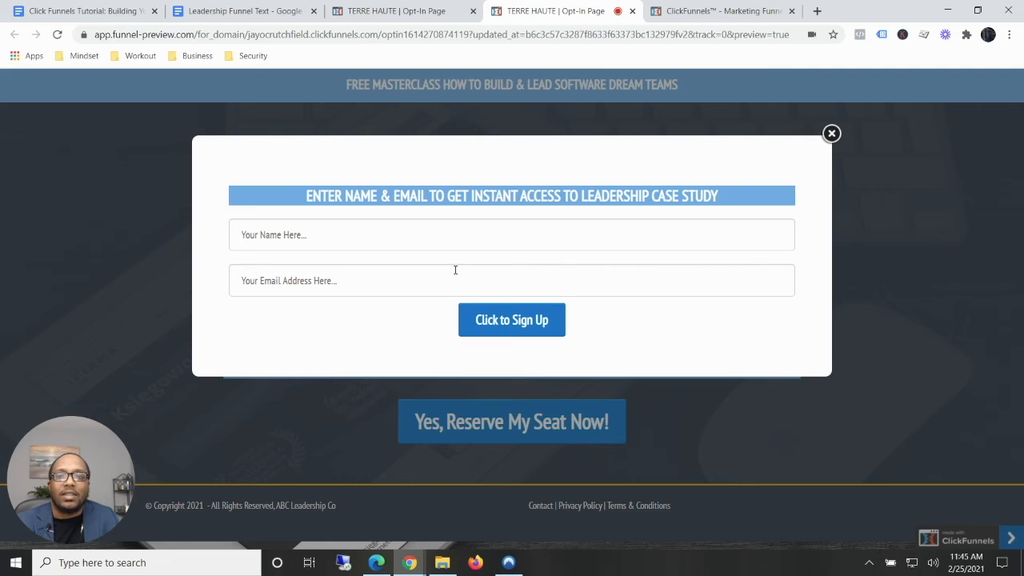
pyautogui.click(831, 134)
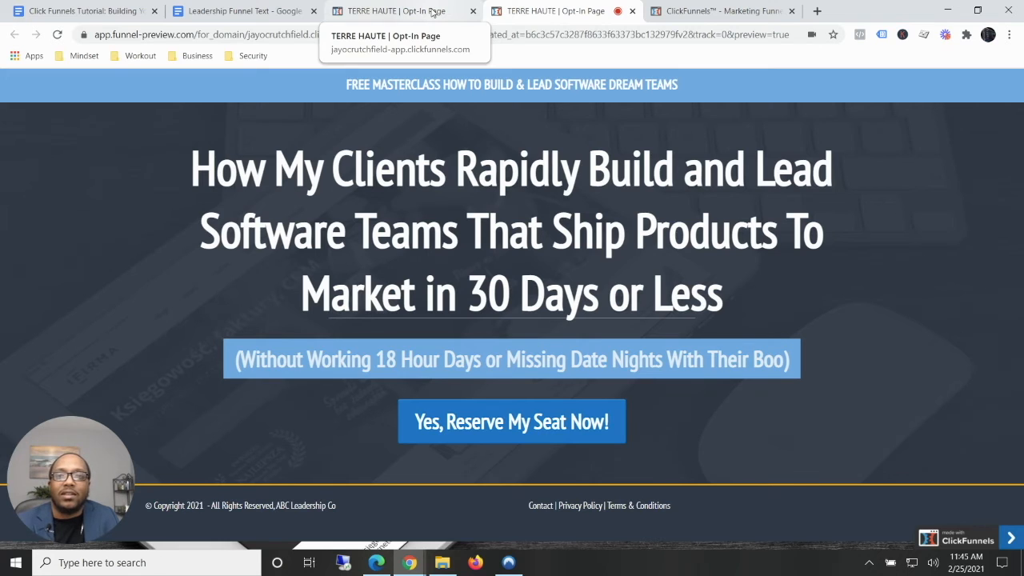
# Return to the funnel's steps, clone the Optin step twice and add both clones to the funnel
pyautogui.click(432, 11)
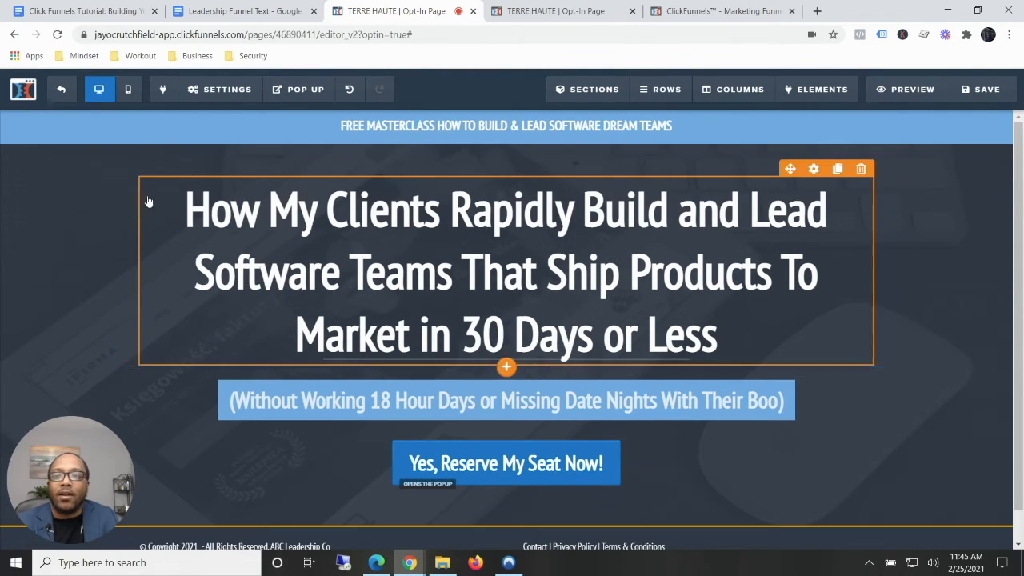
pyautogui.click(60, 89)
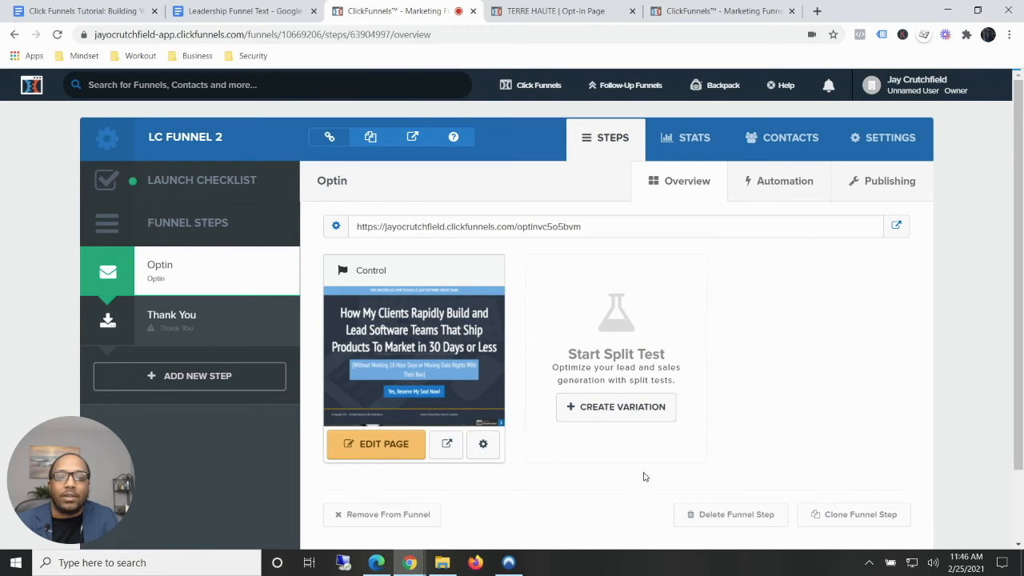
pyautogui.click(822, 514)
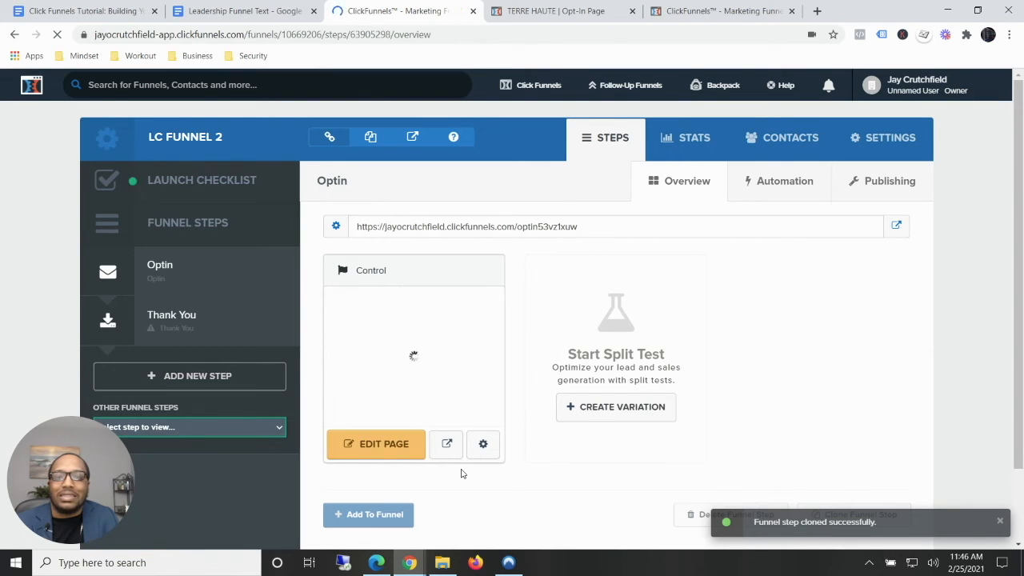
pyautogui.click(386, 515)
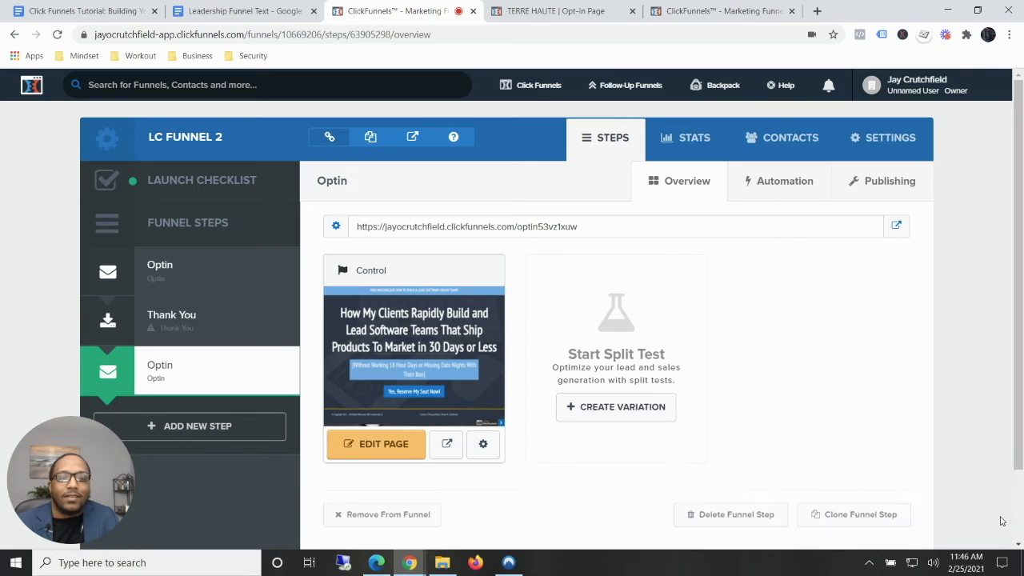
pyautogui.click(869, 516)
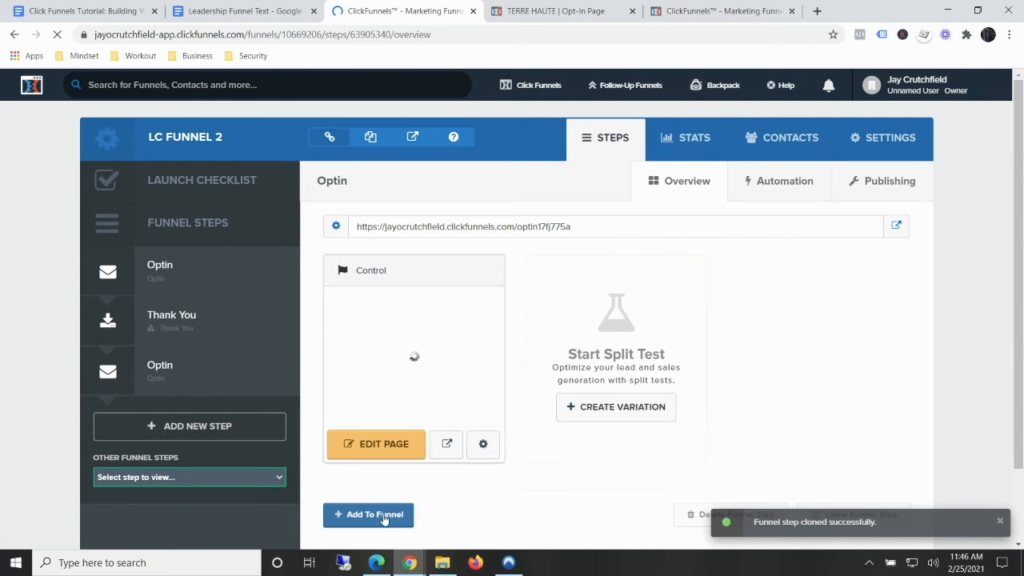
pyautogui.click(384, 516)
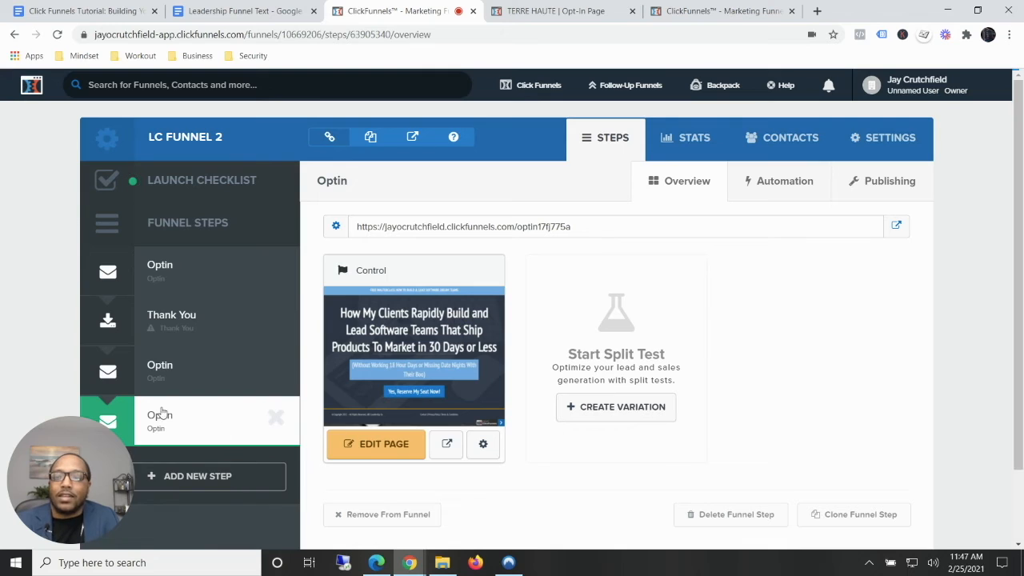
# Reorder the funnel so the three Optin steps precede Thank You, and check the second Optin step's live page
pyautogui.moveTo(118, 426); pyautogui.dragTo(192, 365)
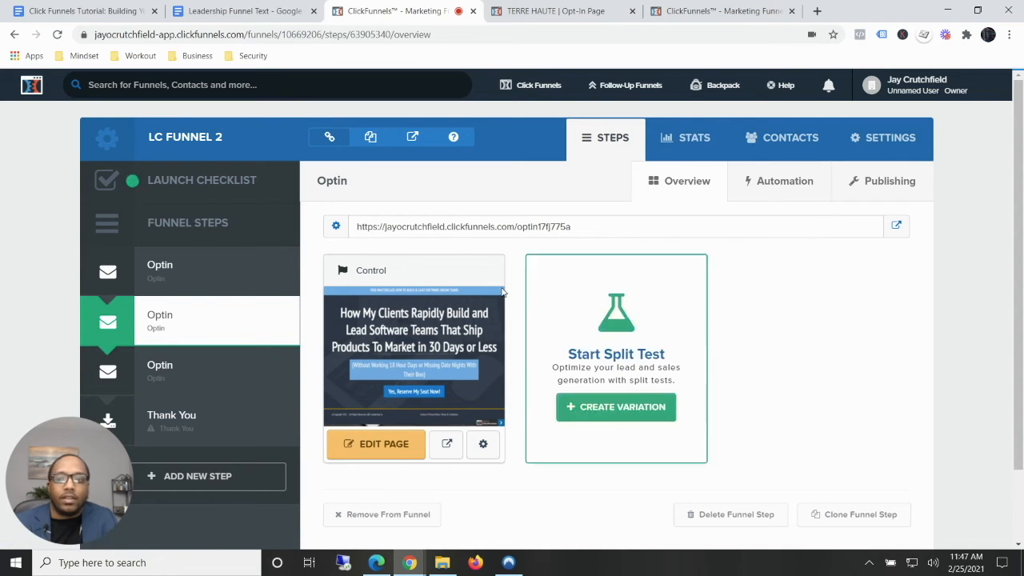
pyautogui.click(896, 227)
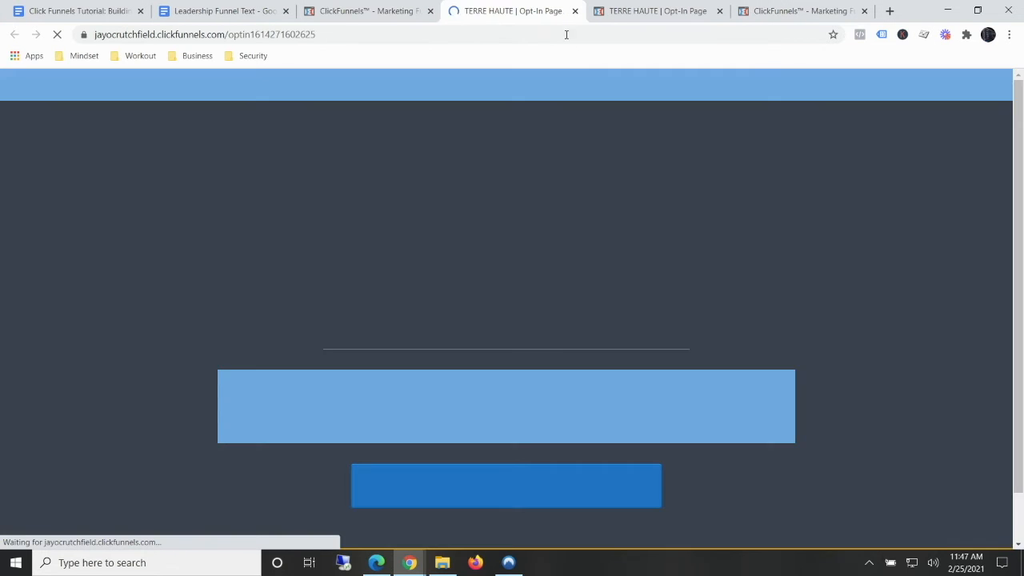
pyautogui.click(576, 12)
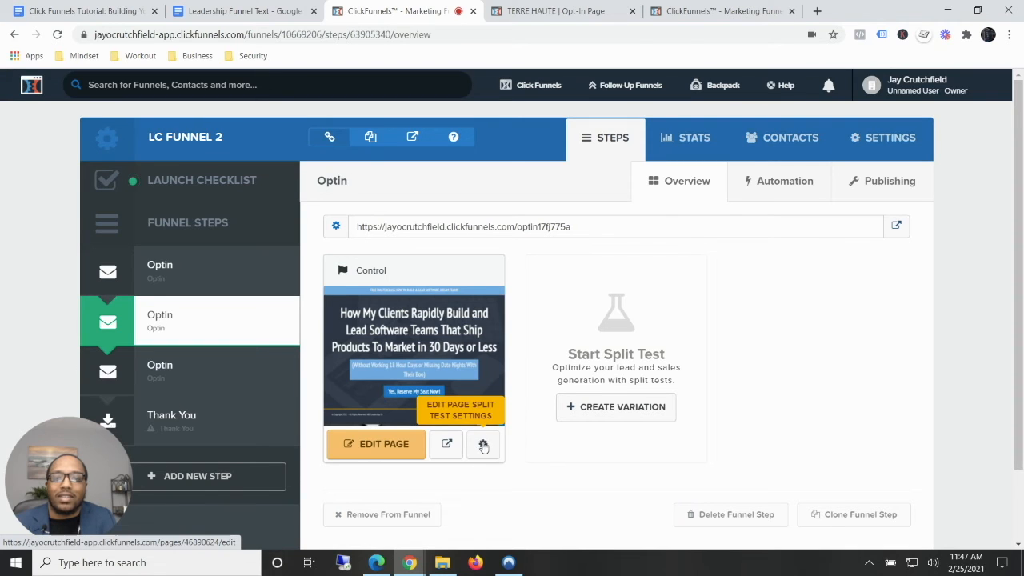
# Rename the second Optin step's page as VSL
pyautogui.click(483, 446)
pyautogui.doubleClick(375, 218)
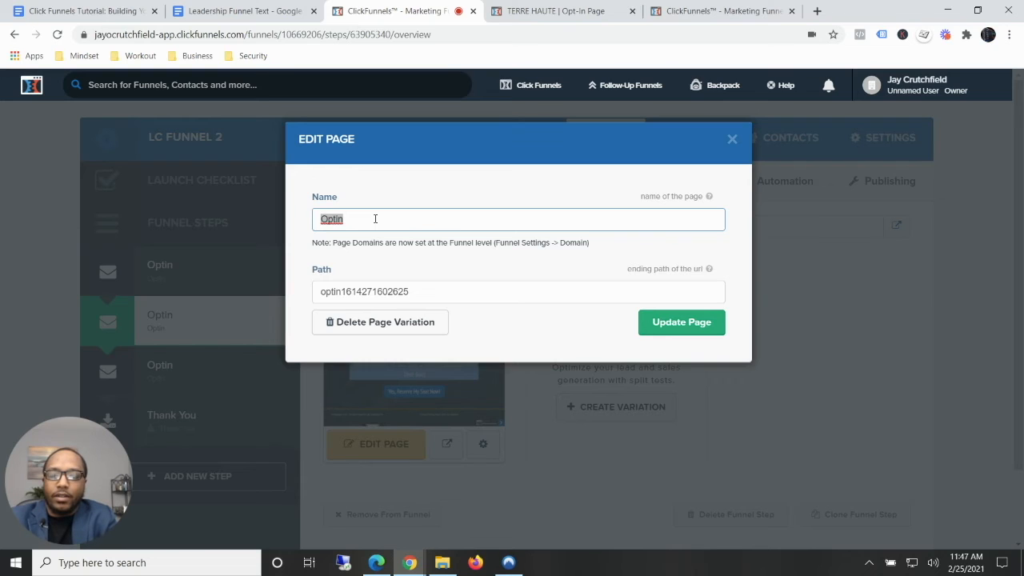
pyautogui.write('VSL')
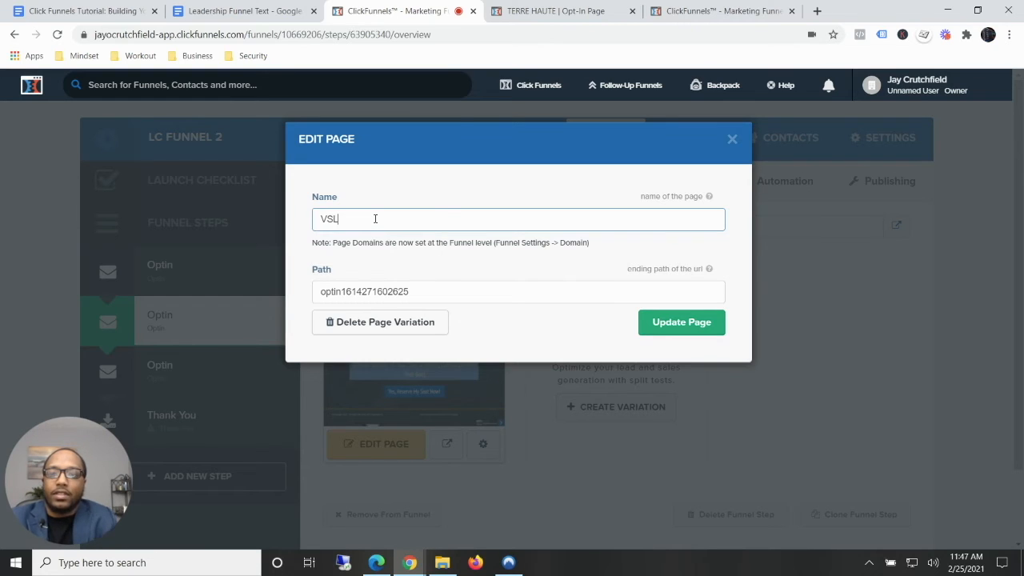
pyautogui.click(656, 322)
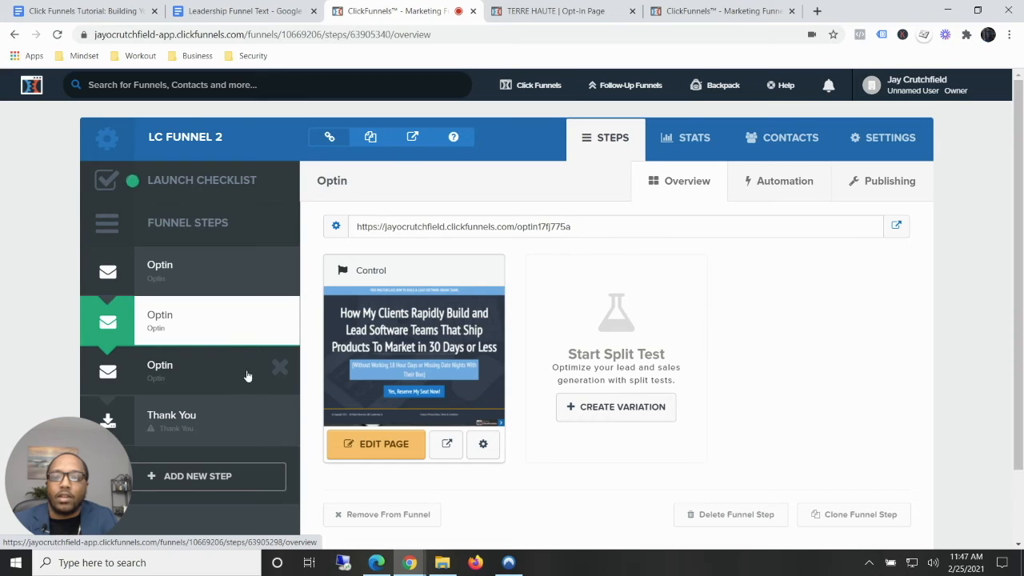
# Rename the remaining Optin clone directly above Thank You as Booking
pyautogui.click(213, 374)
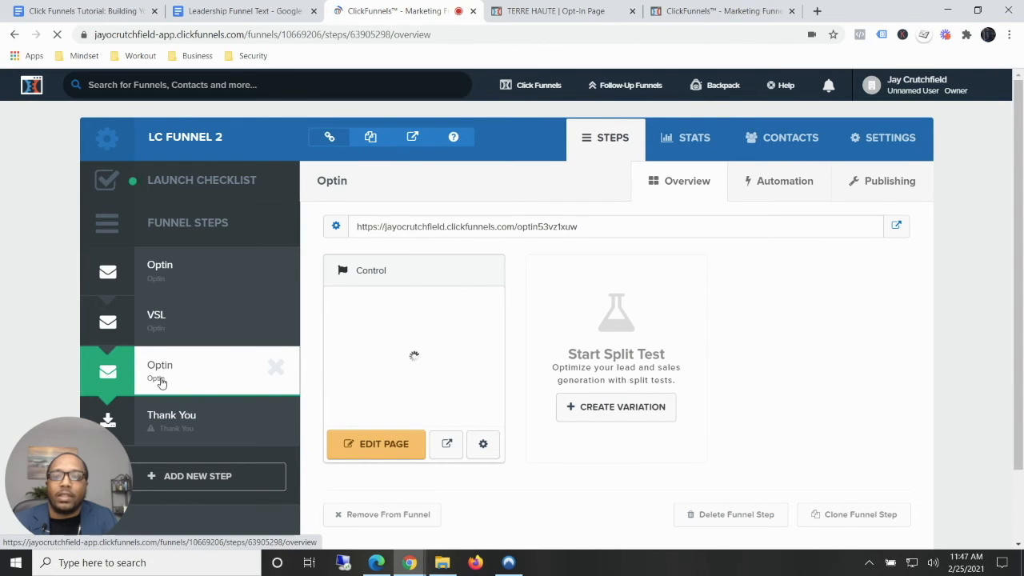
pyautogui.click(482, 444)
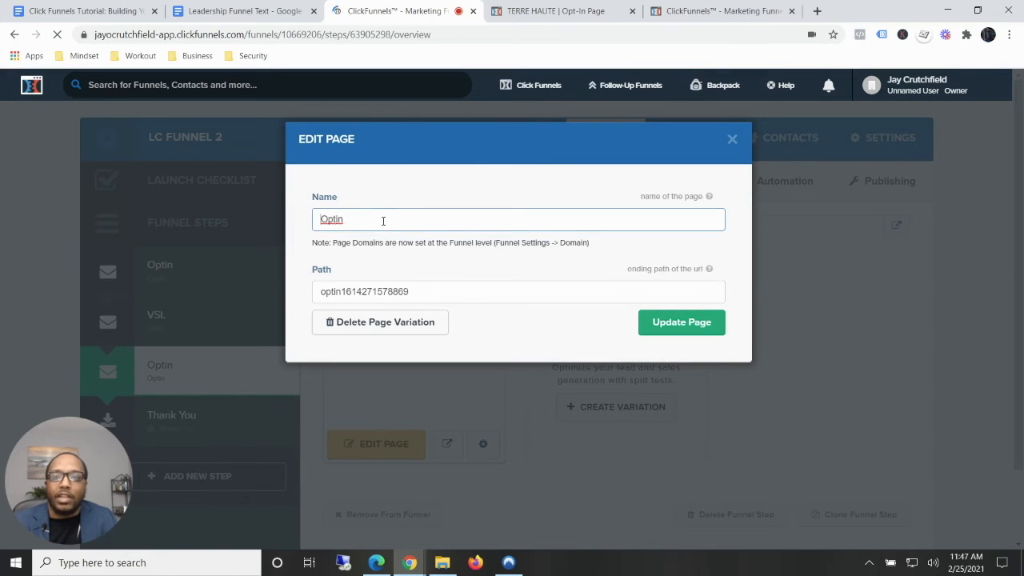
pyautogui.doubleClick(382, 222)
pyautogui.write('Booking')
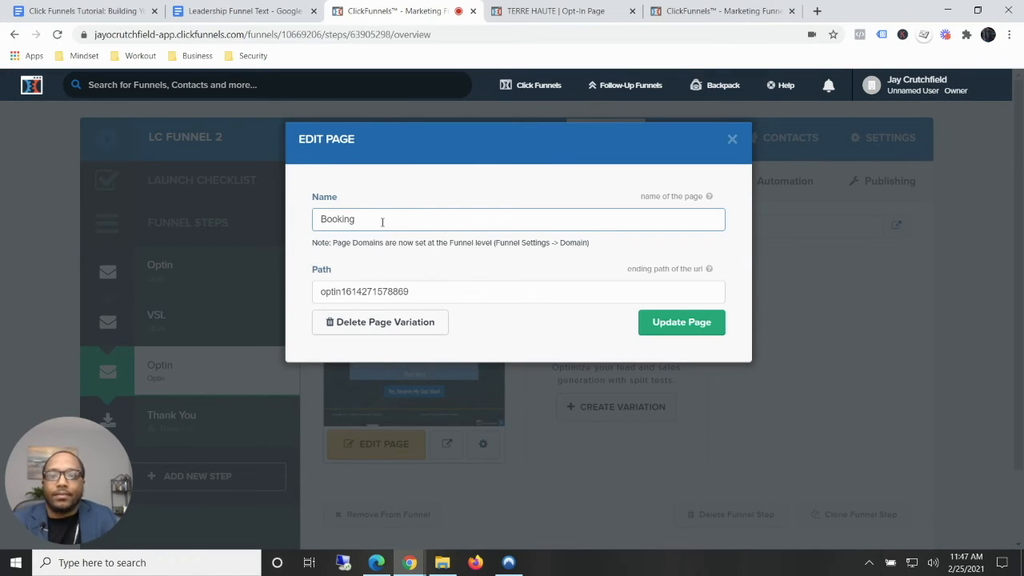
pyautogui.click(657, 323)
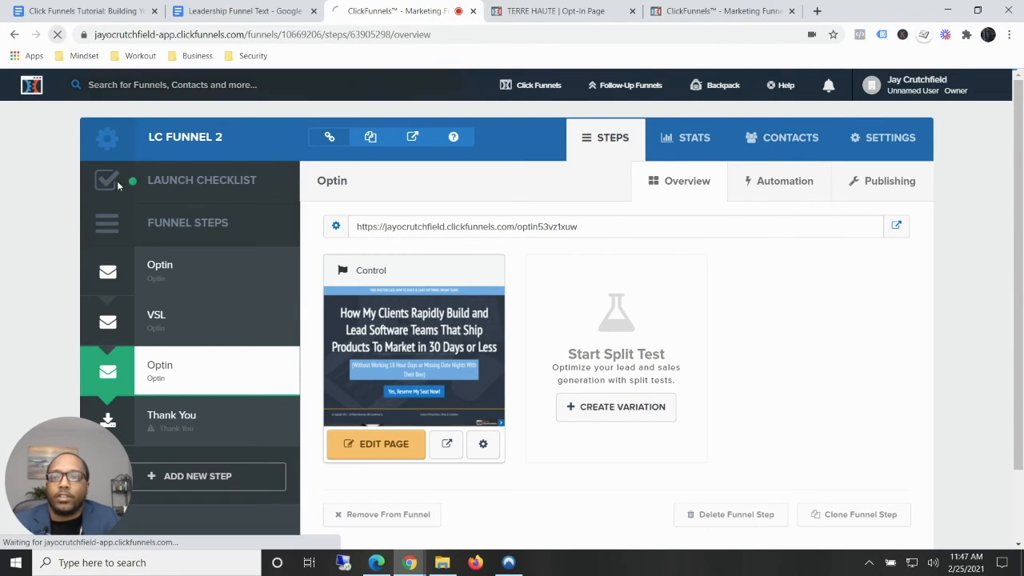
# Open the VSL step's page in the page editor
pyautogui.click(184, 271)
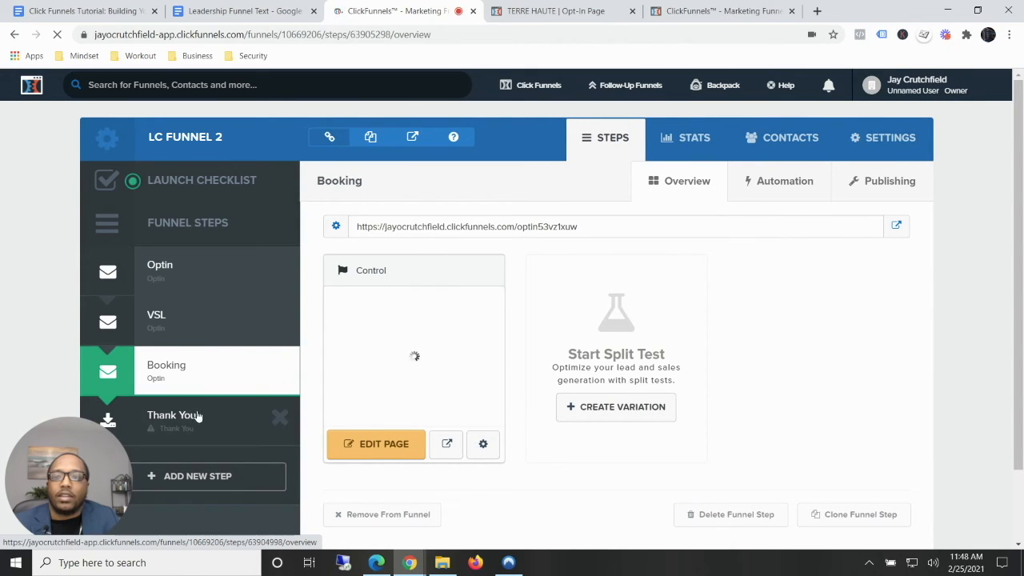
pyautogui.click(215, 318)
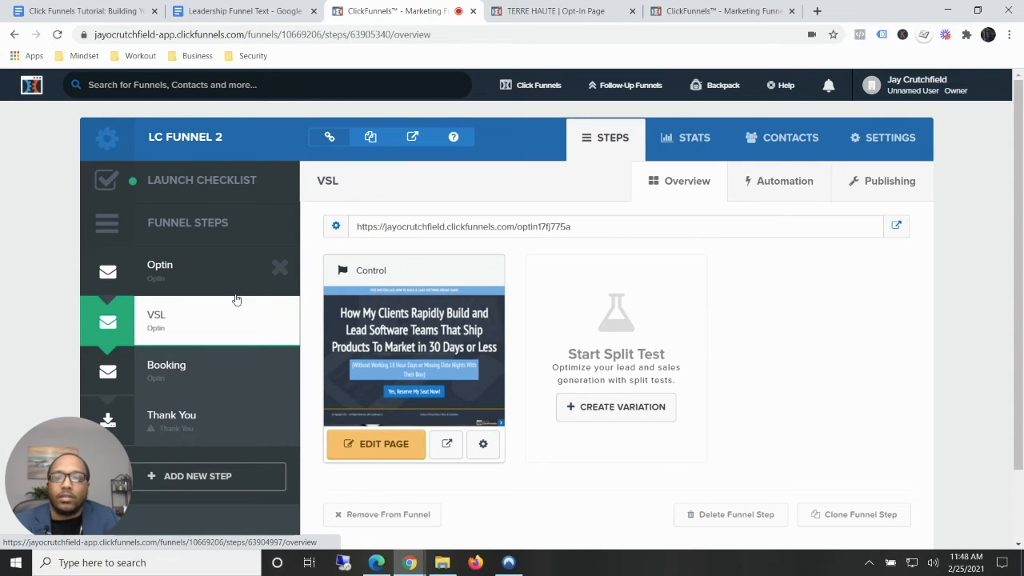
pyautogui.click(372, 454)
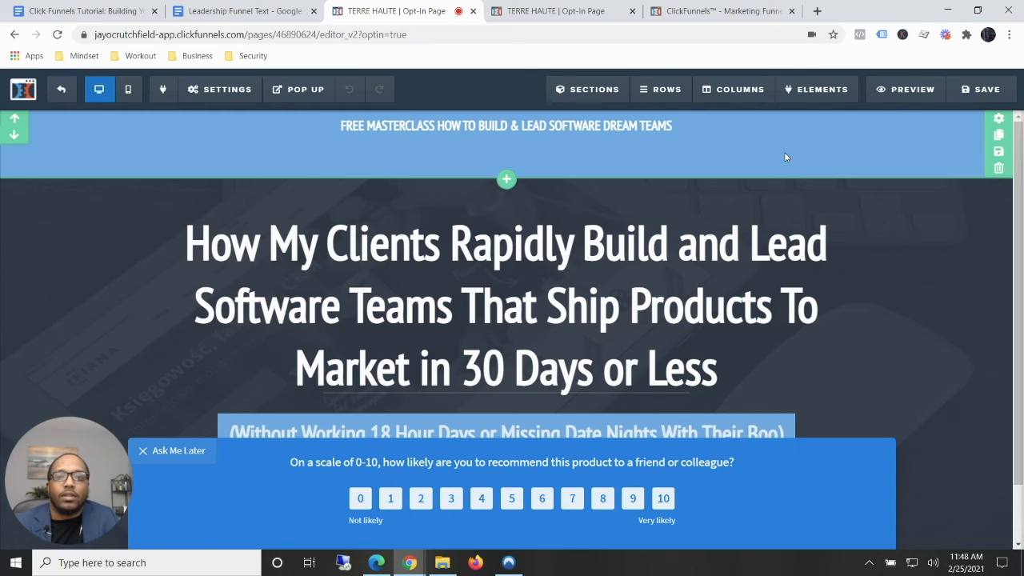
# Replace the VSL page's banner headline above the main heading with "Step1: Watch Video"
pyautogui.click(530, 124)
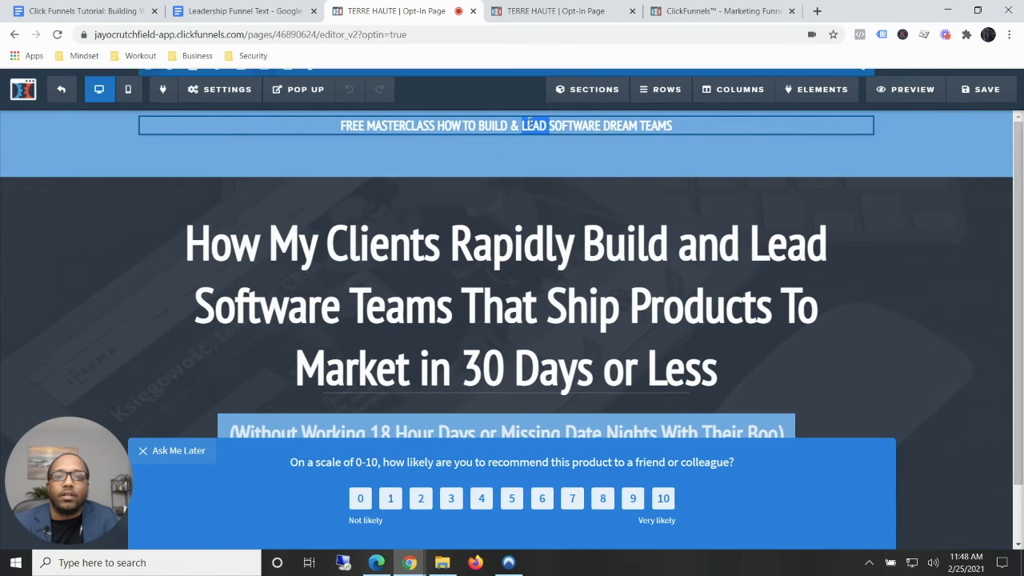
pyautogui.tripleClick(530, 124)
pyautogui.write('S')
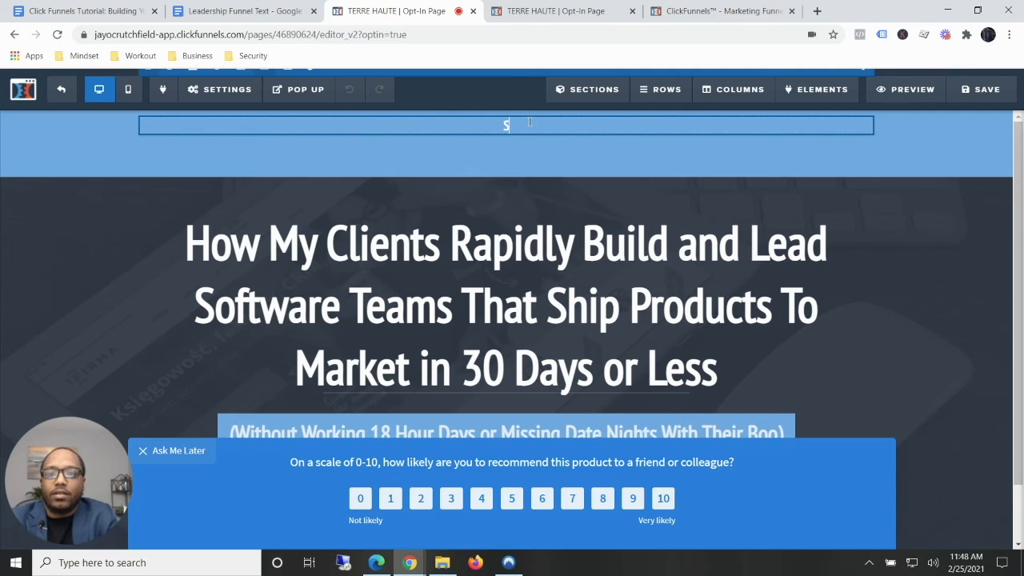
pyautogui.write('tep1')
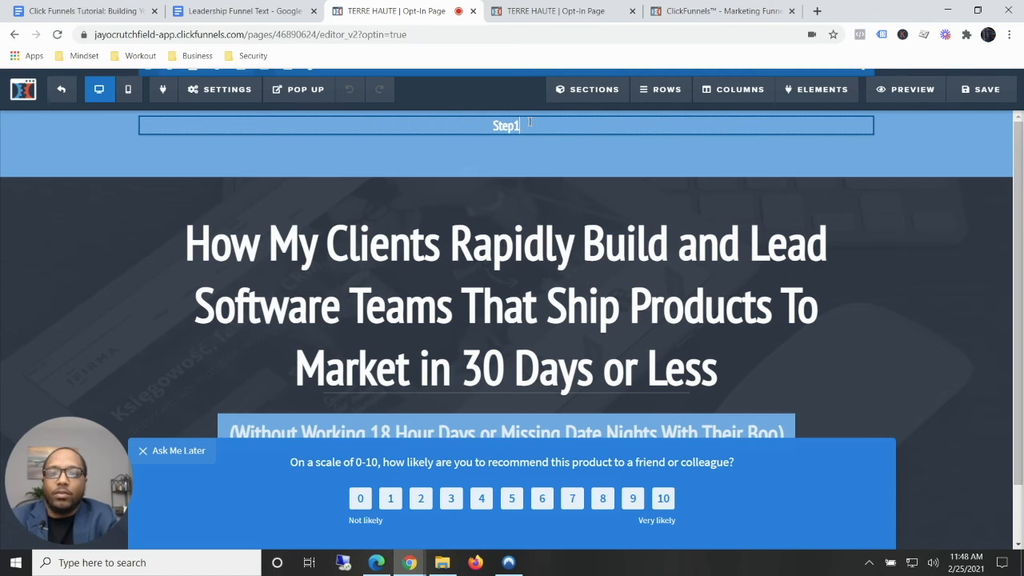
pyautogui.write(': Watch Video')
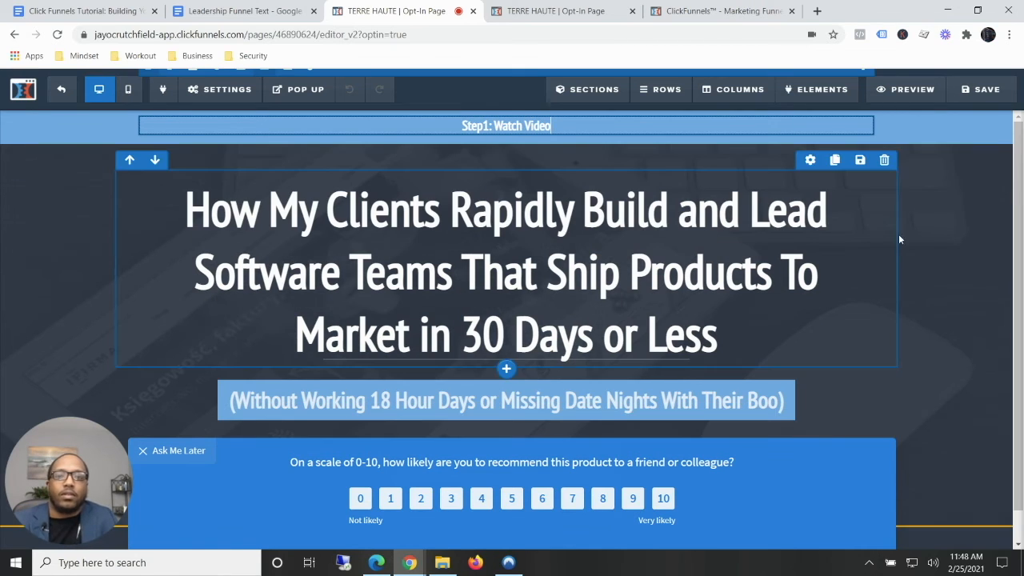
# Add a Video element directly below the VSL page's main heading
pyautogui.click(933, 218)
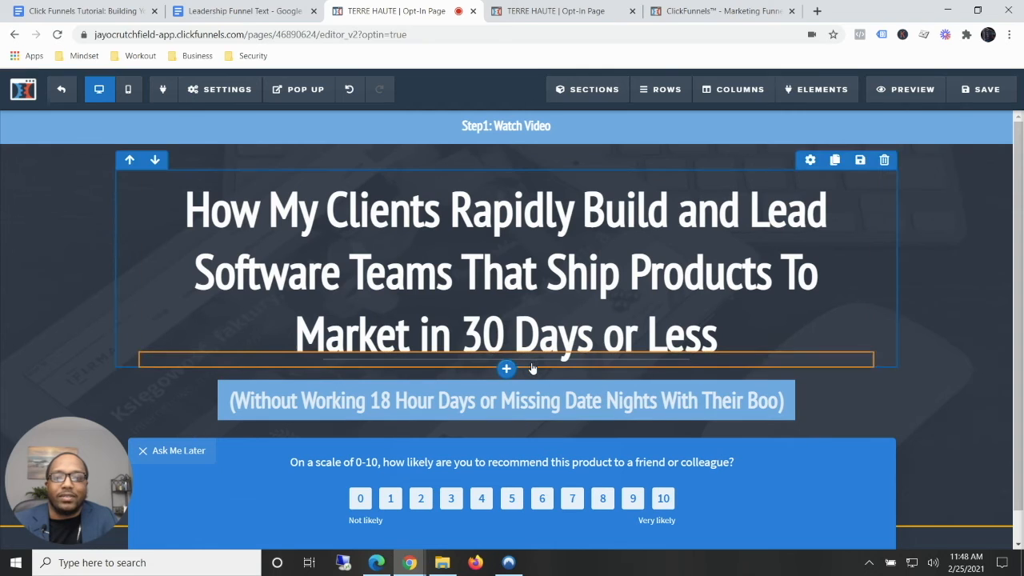
pyautogui.click(507, 365)
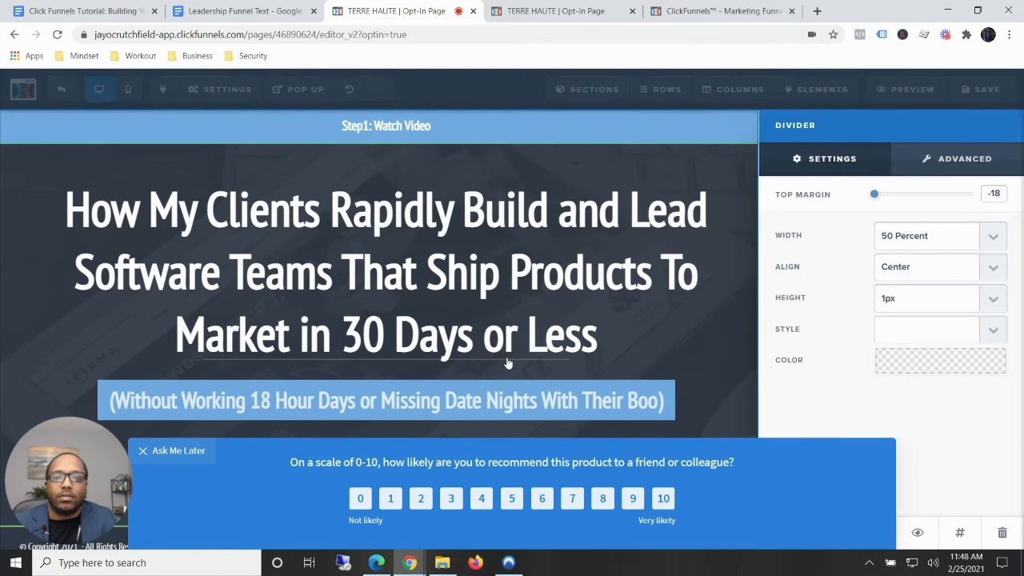
pyautogui.click(496, 318)
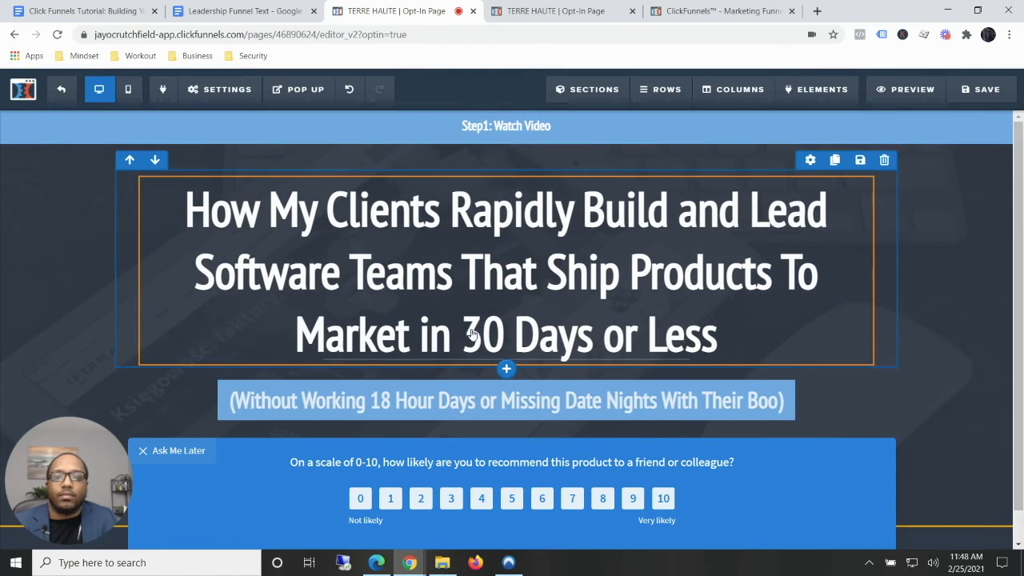
pyautogui.click(507, 367)
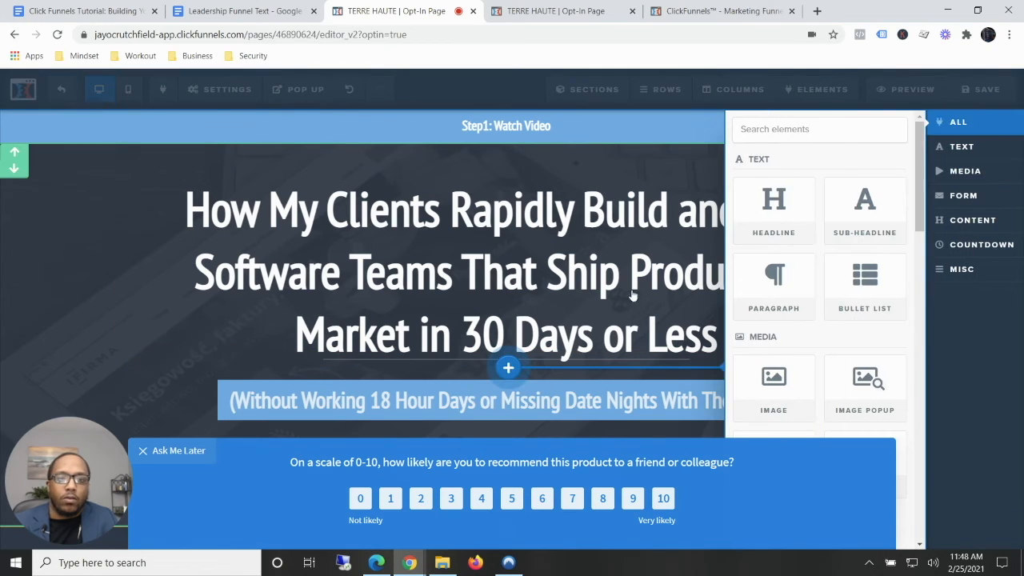
pyautogui.scroll(-3, 885, 192)
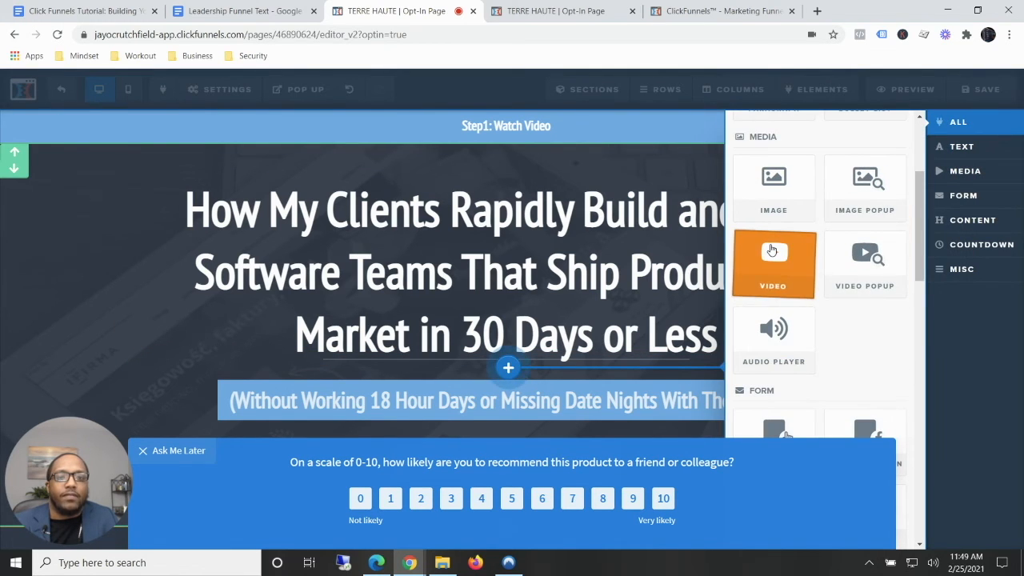
pyautogui.click(774, 251)
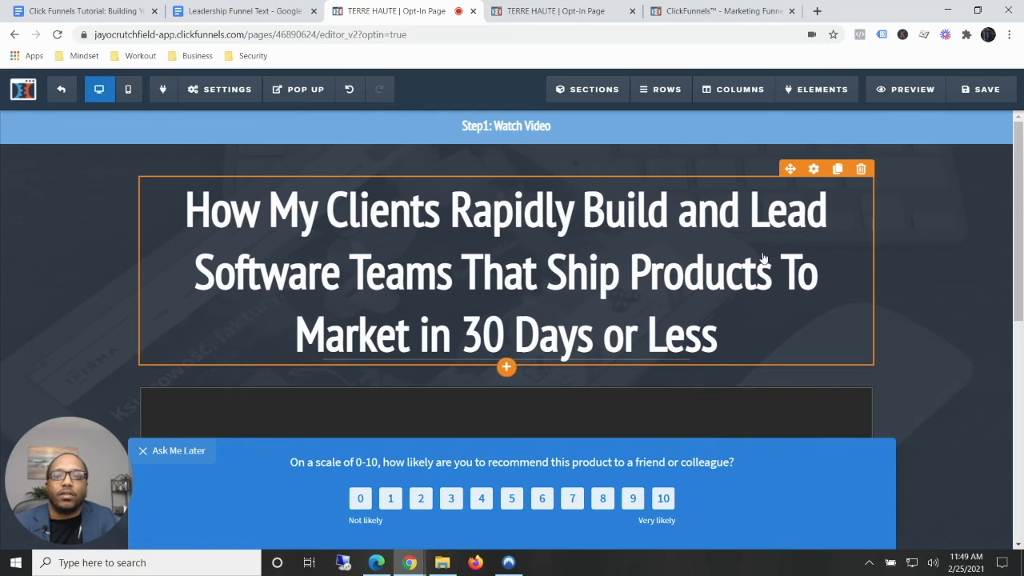
# Dismiss the recommendation survey and examine the video block, the heading above it and the content below it
pyautogui.scroll(-1, 760, 258)
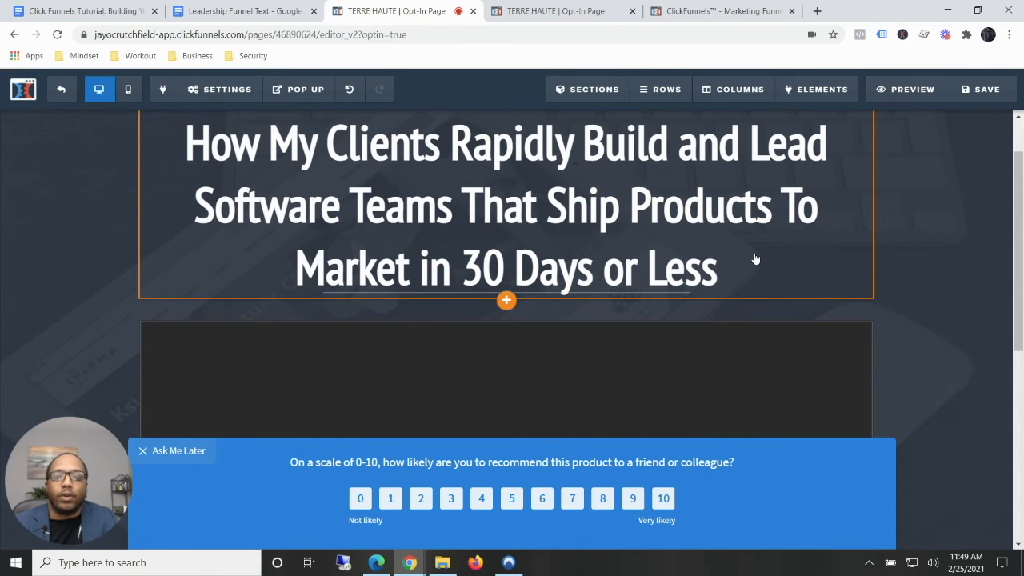
pyautogui.scroll(-1, 756, 259)
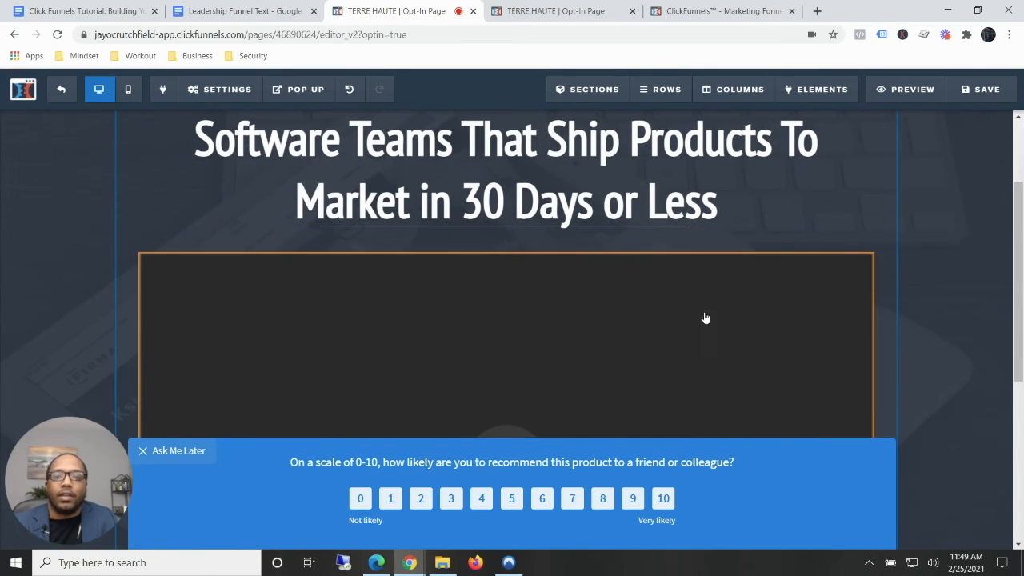
pyautogui.click(146, 453)
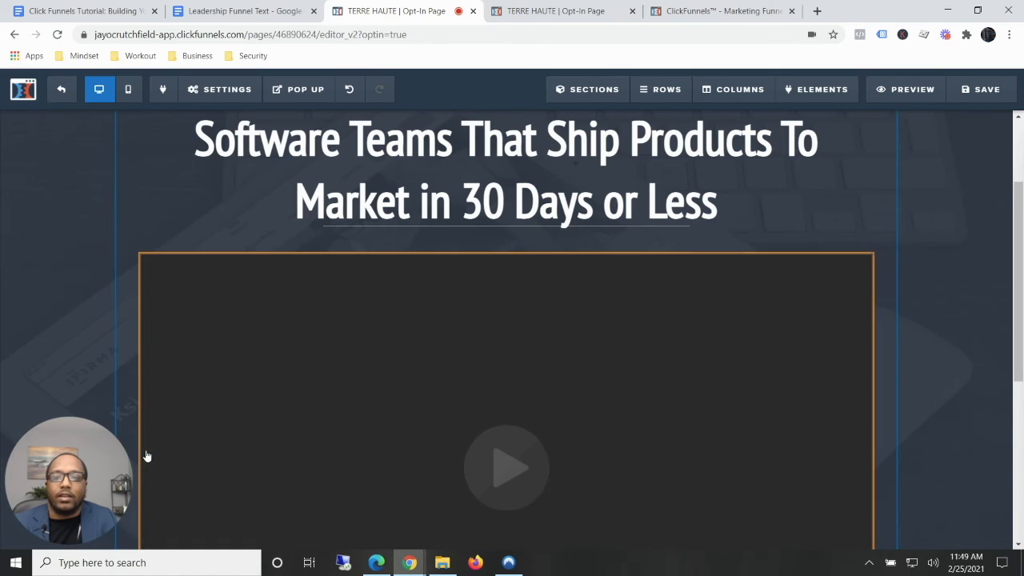
pyautogui.scroll(-1, 762, 317)
pyautogui.scroll(1, 762, 314)
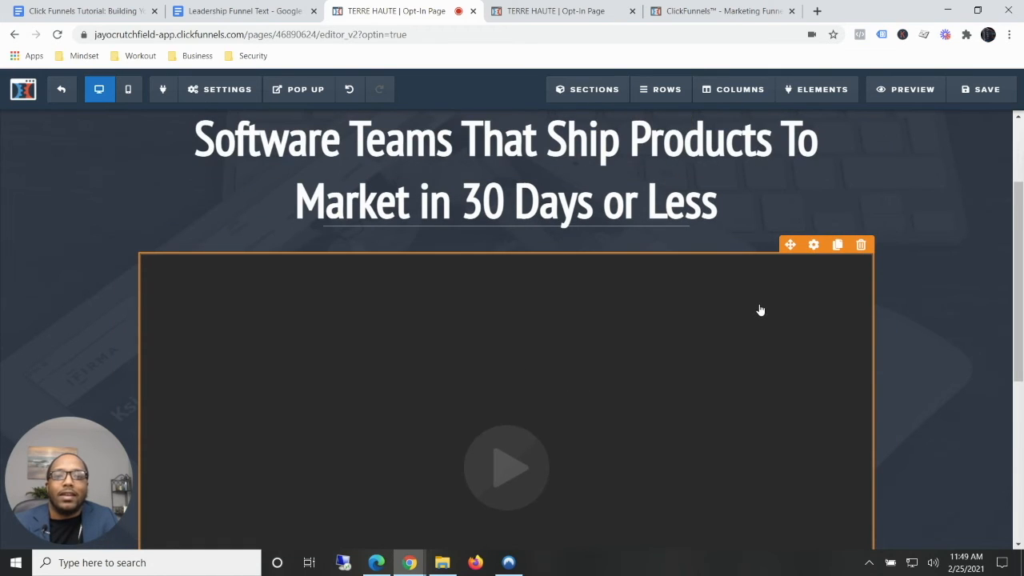
pyautogui.scroll(-1, 762, 310)
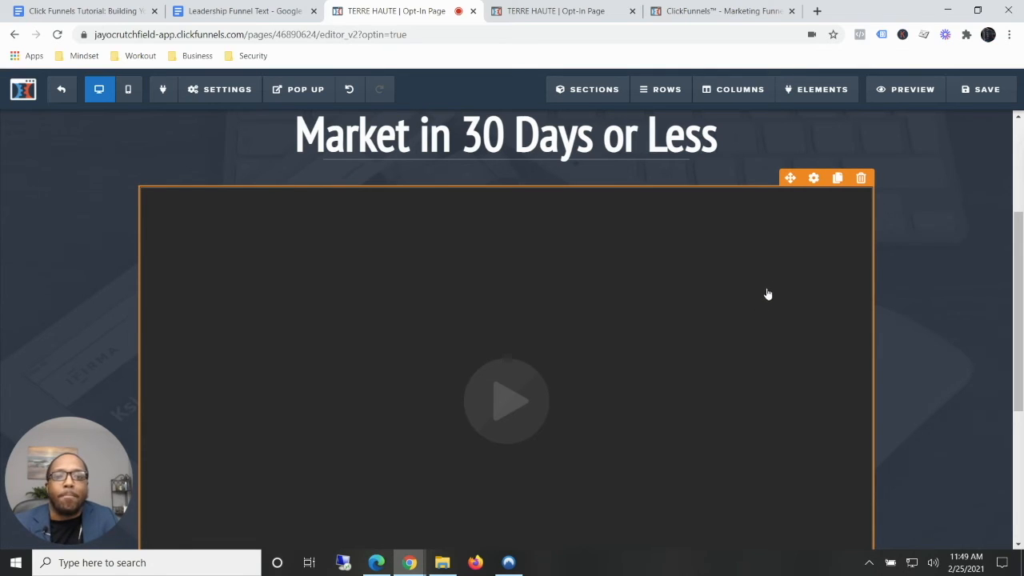
pyautogui.scroll(3, 657, 279)
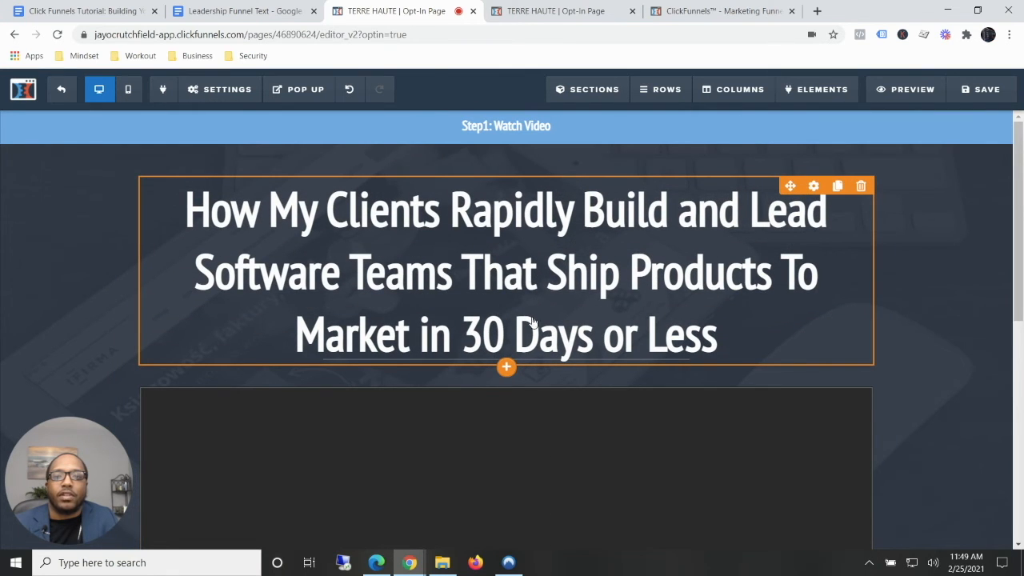
pyautogui.scroll(-4, 535, 306)
pyautogui.scroll(1, 544, 339)
pyautogui.scroll(-3, 546, 336)
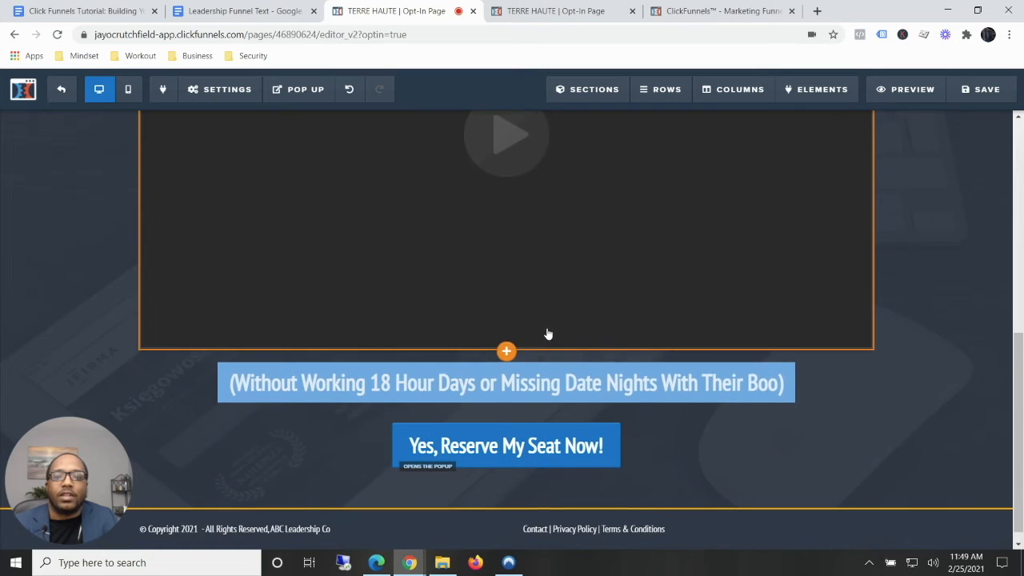
# Change the call-to-action button's text to "Schedule A Time To Speak With Us"
pyautogui.click(516, 452)
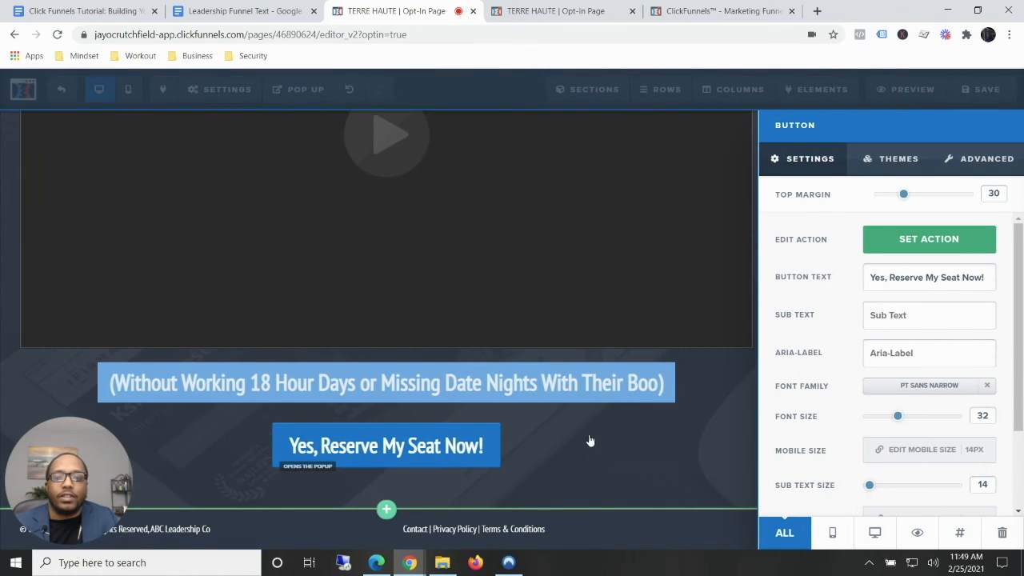
pyautogui.tripleClick(938, 277)
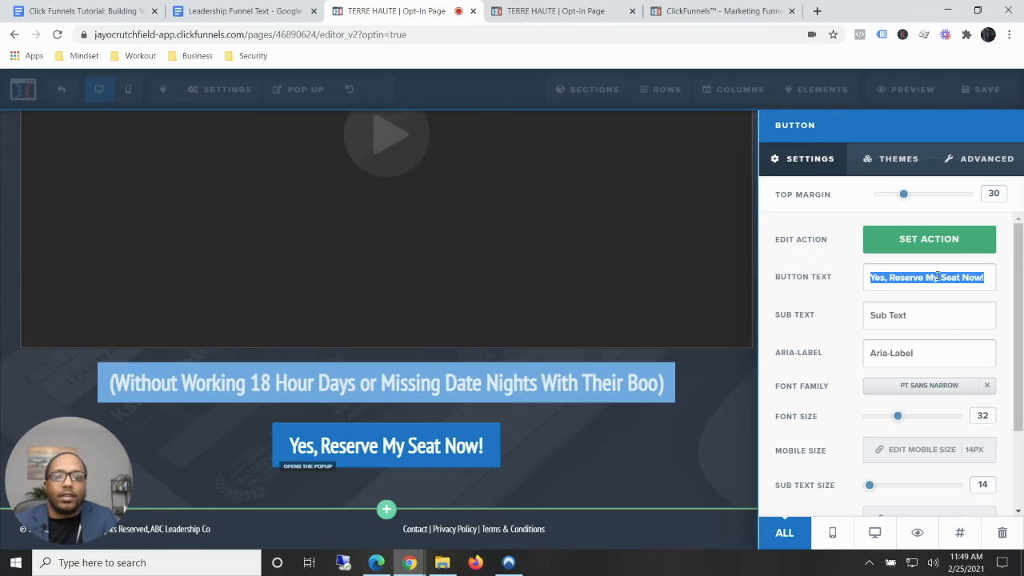
pyautogui.write('S')
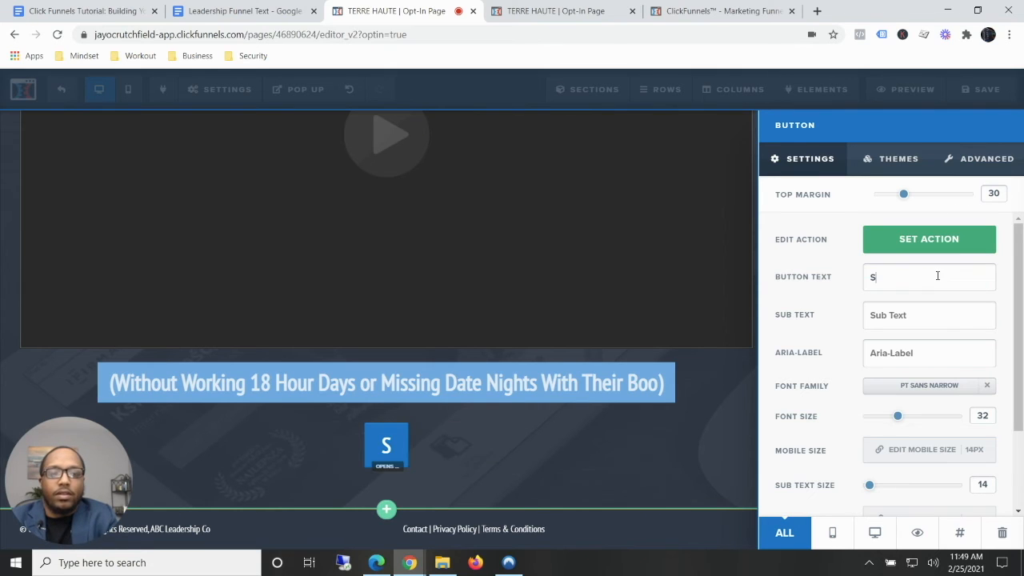
pyautogui.write('chedule A Time')
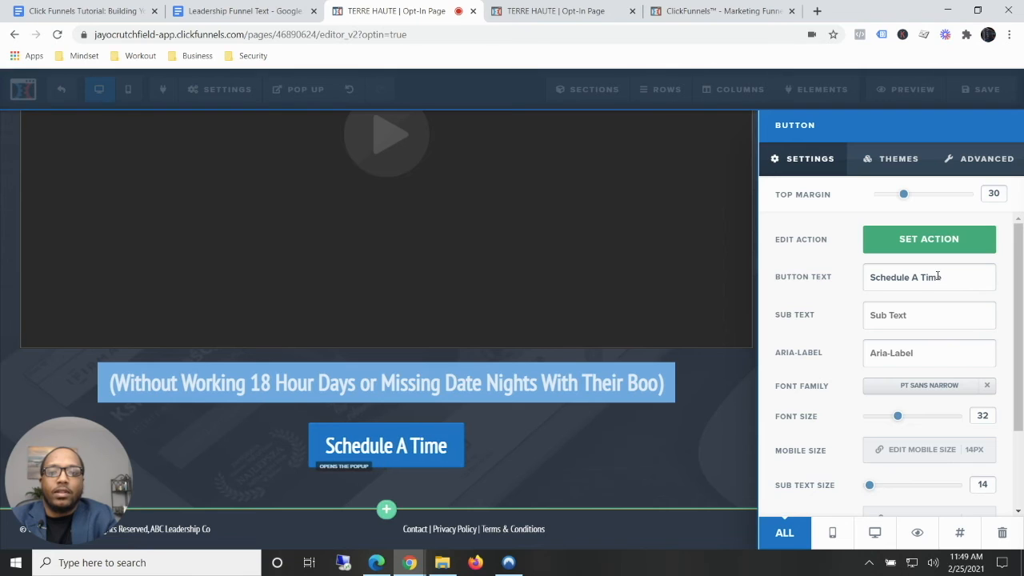
pyautogui.write(' To Sp')
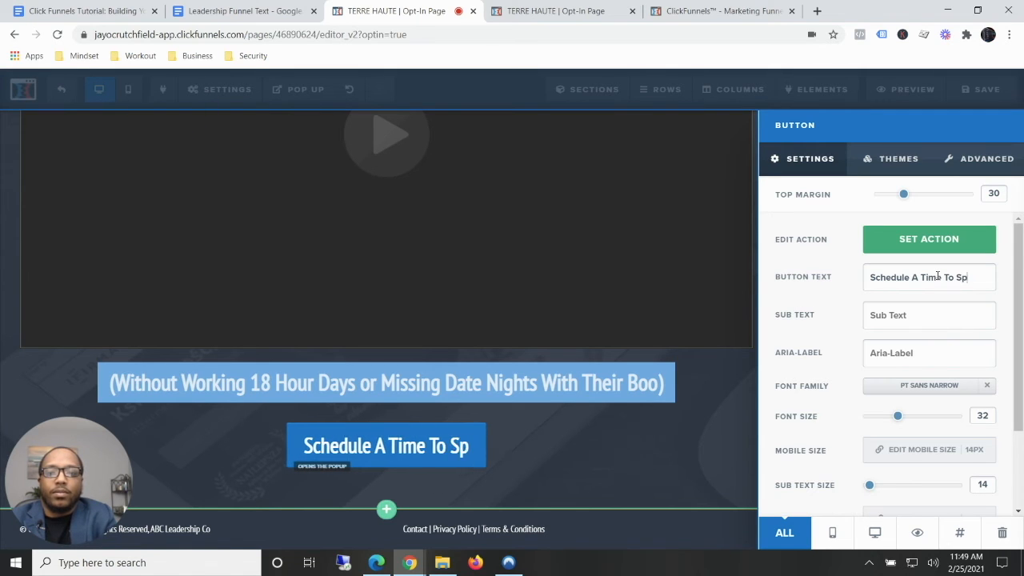
pyautogui.write('eak With Us')
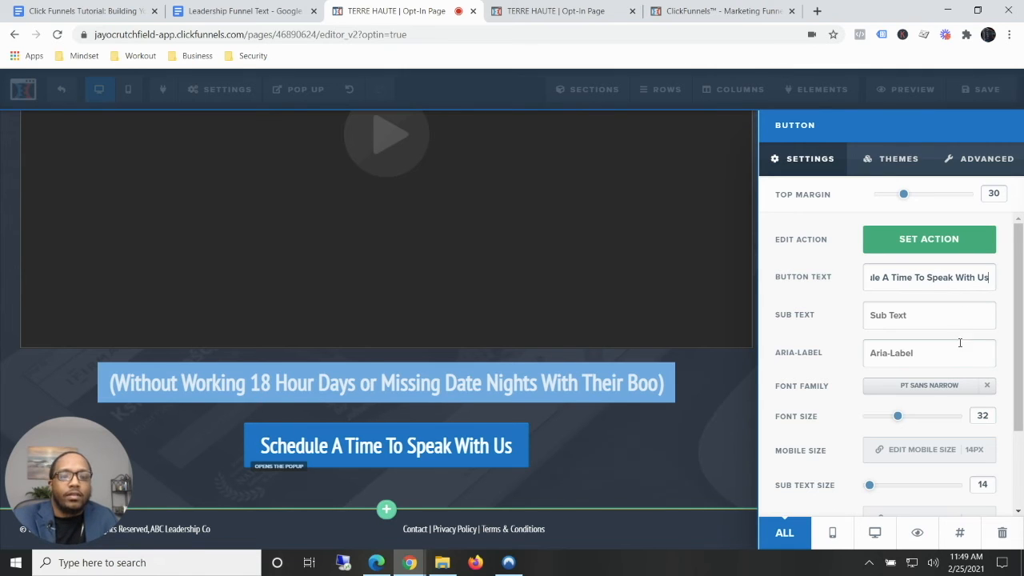
pyautogui.click(668, 483)
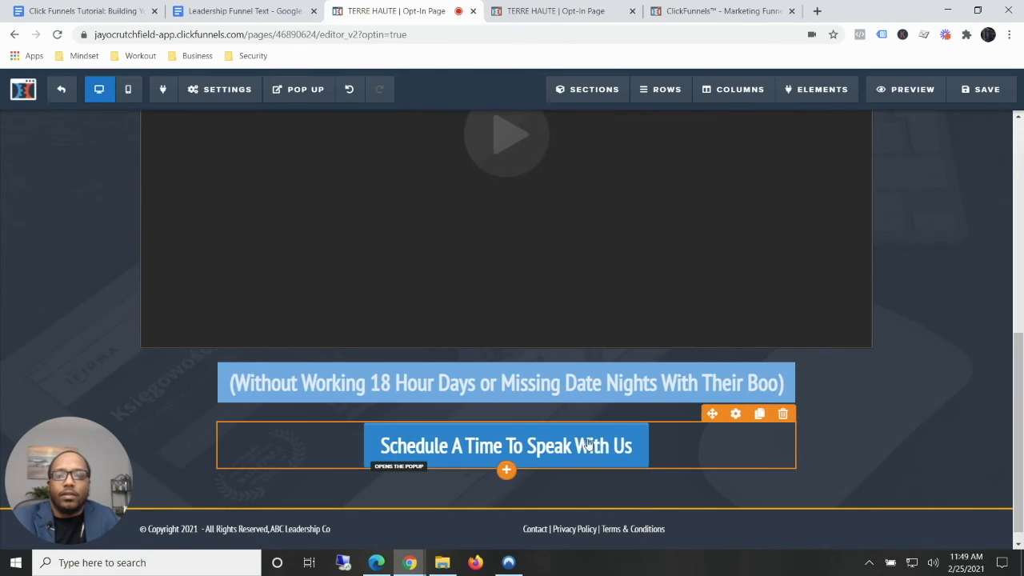
# Delete the "(Without Working 18 Hour Days or Missing Date Nights With Their Boo)" sub-headline between the video and the button
pyautogui.click(784, 354)
pyautogui.click(576, 109)
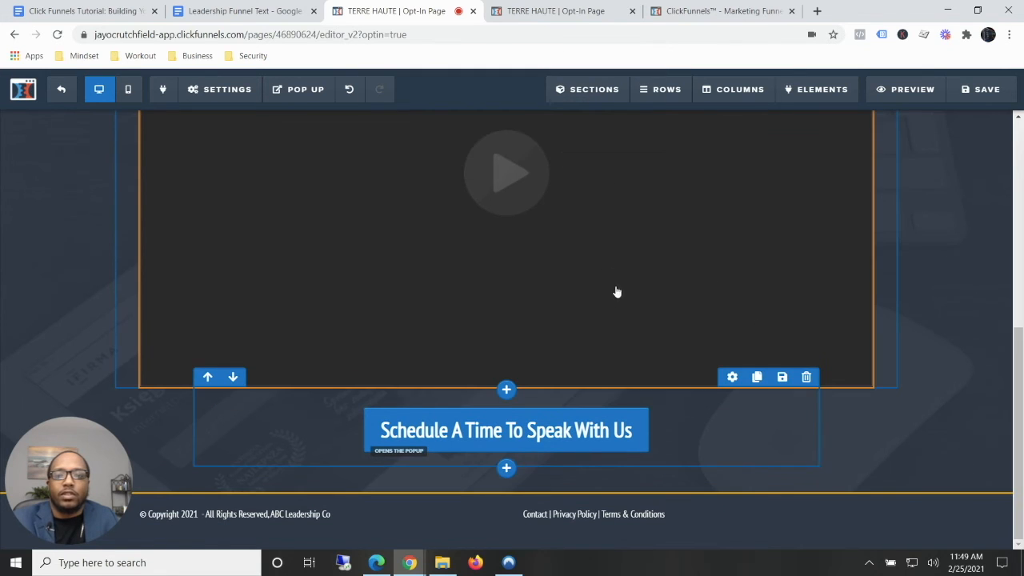
pyautogui.scroll(1, 611, 318)
pyautogui.scroll(3, 611, 318)
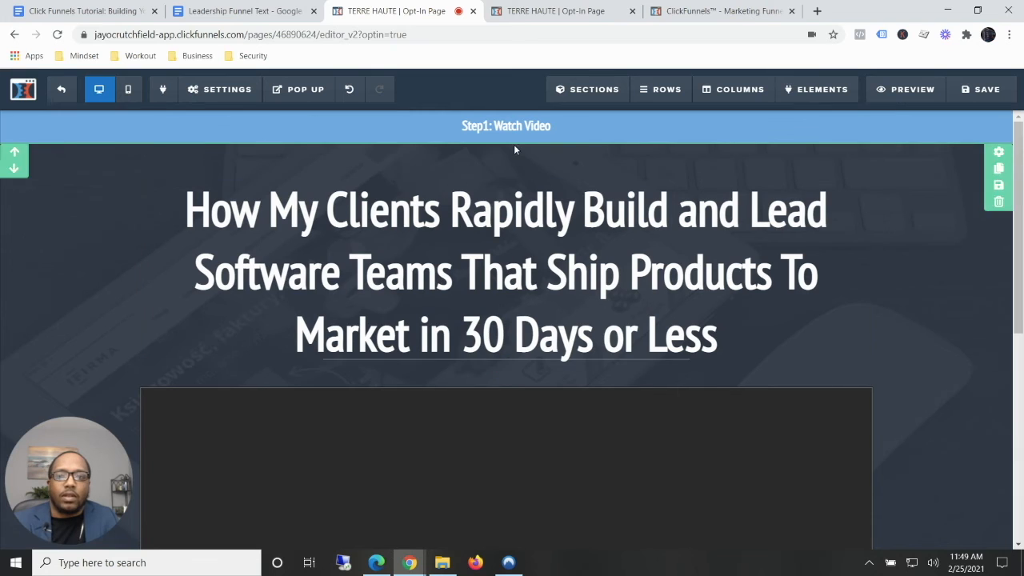
# Add a Headline element between the video and the scheduling button
pyautogui.scroll(-3, 511, 285)
pyautogui.scroll(-2, 511, 285)
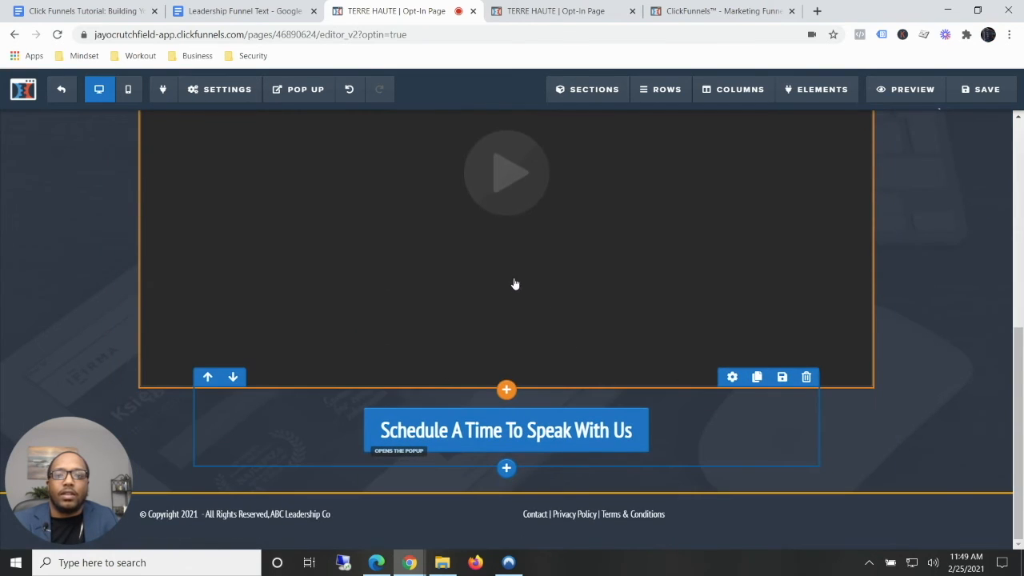
pyautogui.click(506, 389)
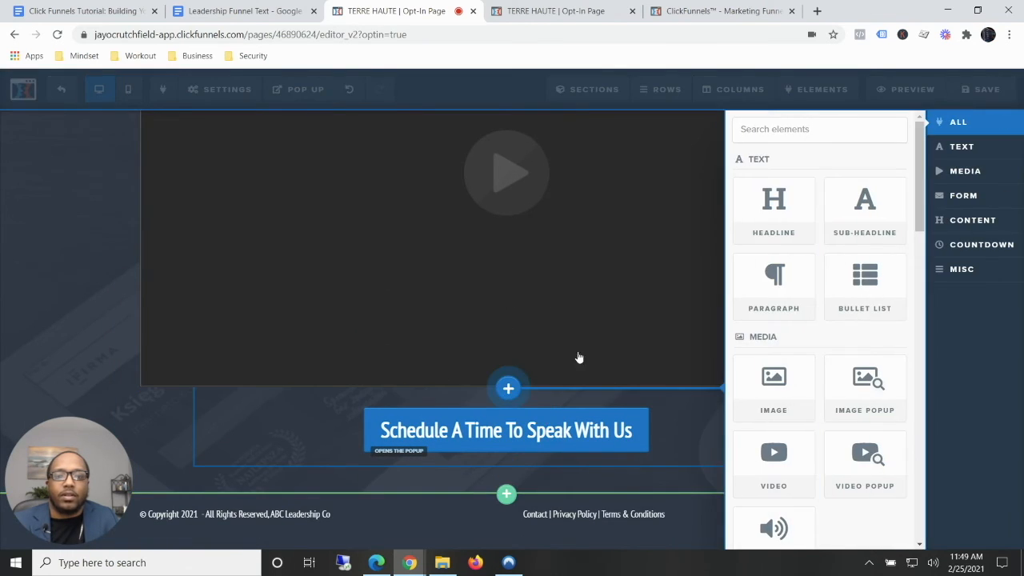
pyautogui.click(774, 207)
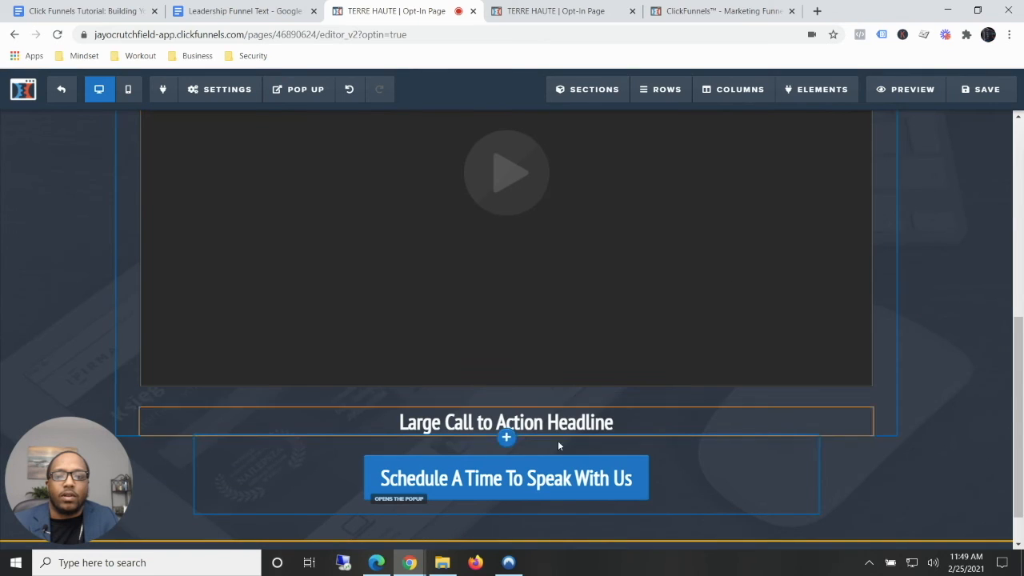
# Replace the new headline's placeholder text with "Step 2: Book A Time To Speak With Us To Map Out Your Custom Leadership Game Plan"
pyautogui.tripleClick(525, 424)
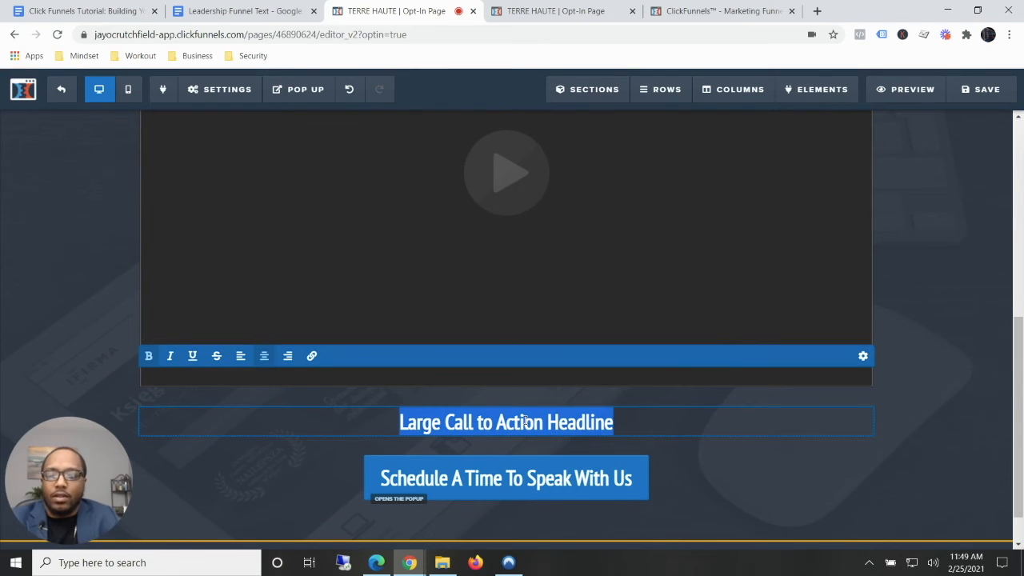
pyautogui.write('Step')
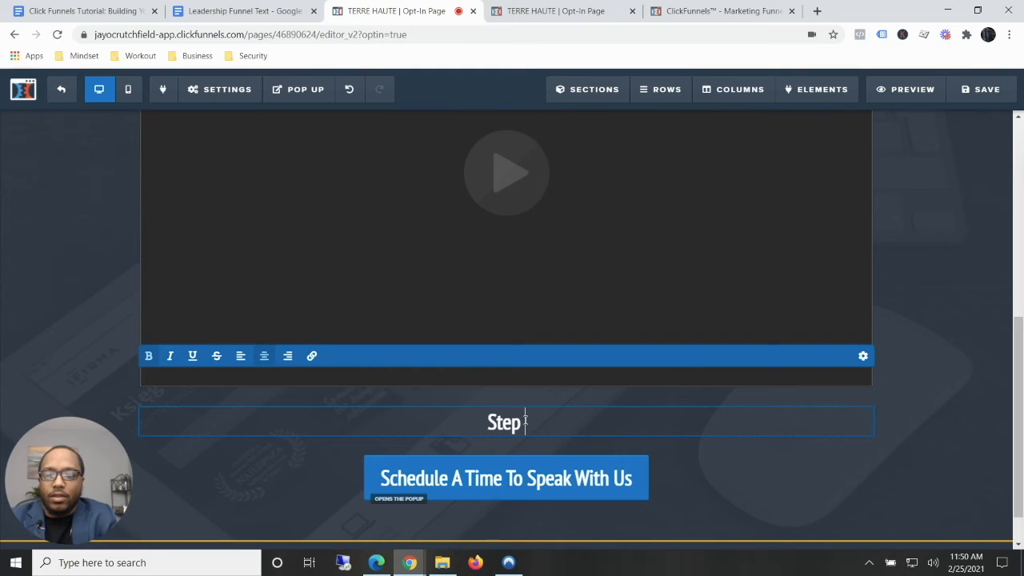
pyautogui.write(' 2: Book A Time To Speak With Us To Map Out Your Cust')
pyautogui.press('BackSpace')
pyautogui.press('BackSpace')
pyautogui.press('BackSpace')
pyautogui.write('Custom Leaw')
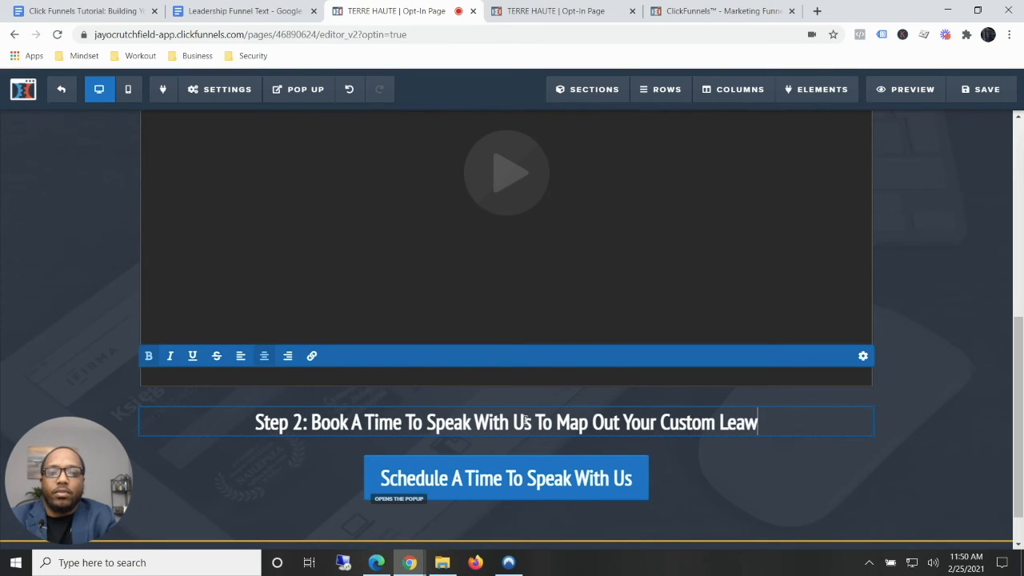
pyautogui.press('BackSpace')
pyautogui.write('dershi')
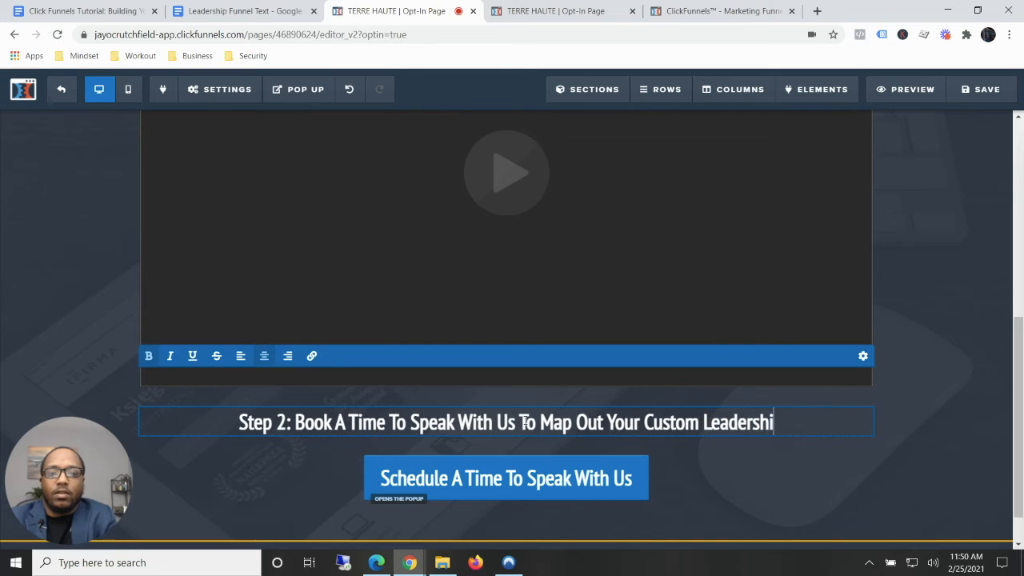
pyautogui.write('p Game Plan')
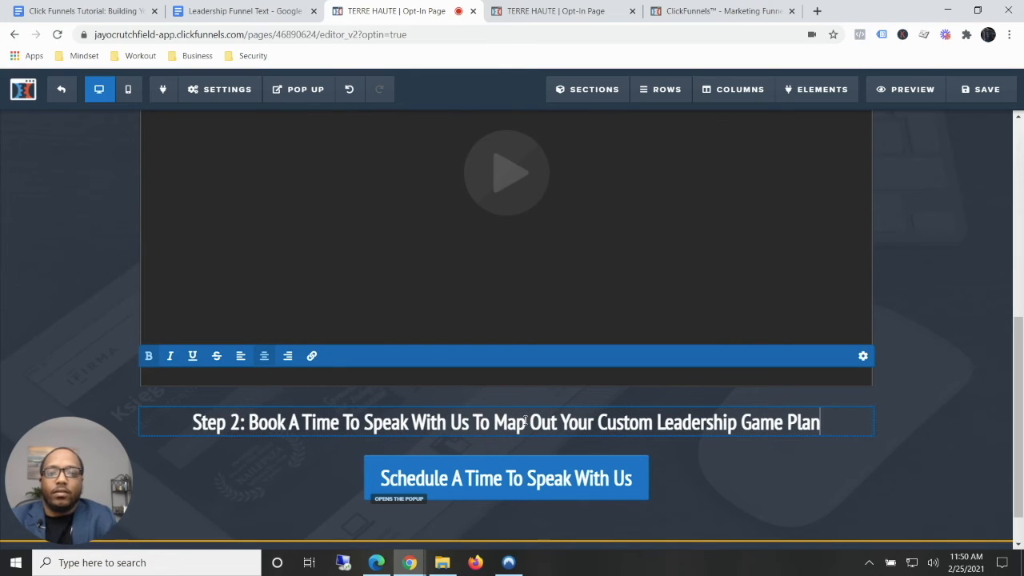
pyautogui.click(307, 497)
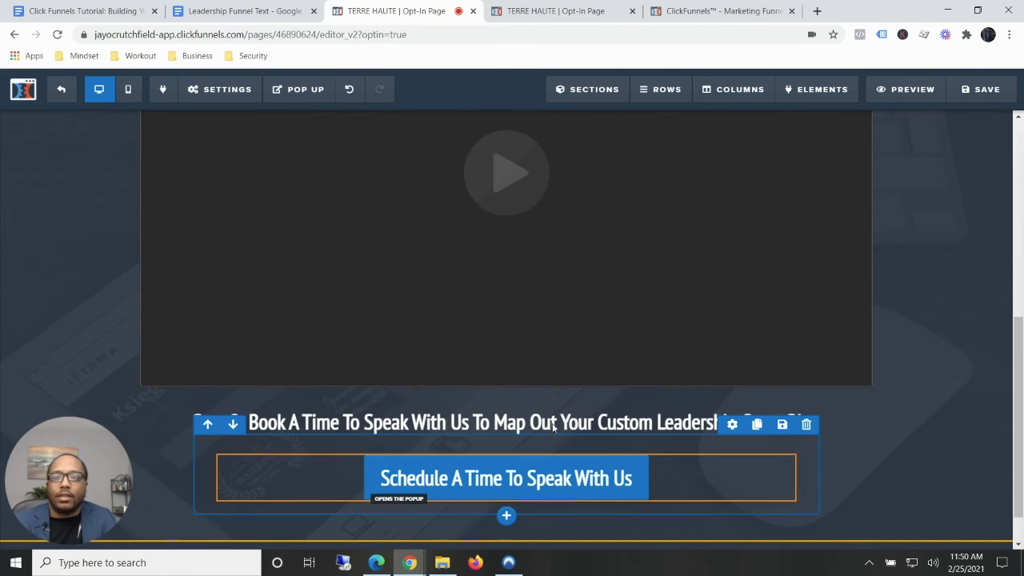
# Examine the VSL page's layout from the top banner through the video to the Step 2 headline and button
pyautogui.scroll(3, 600, 298)
pyautogui.scroll(2, 601, 299)
pyautogui.scroll(-4, 562, 299)
pyautogui.scroll(-3, 563, 300)
pyautogui.scroll(6, 560, 297)
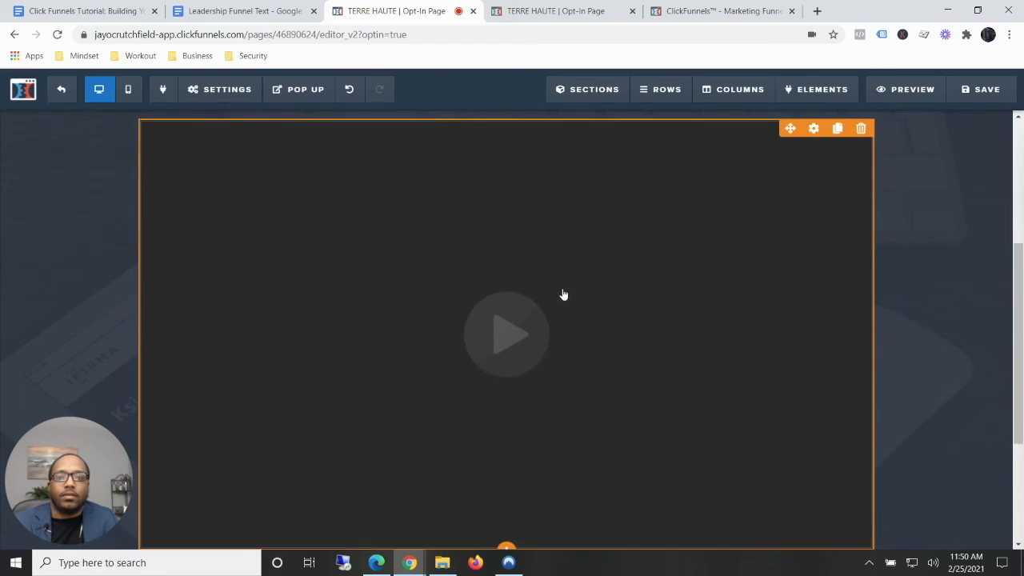
pyautogui.scroll(-2, 565, 294)
pyautogui.scroll(-3, 572, 292)
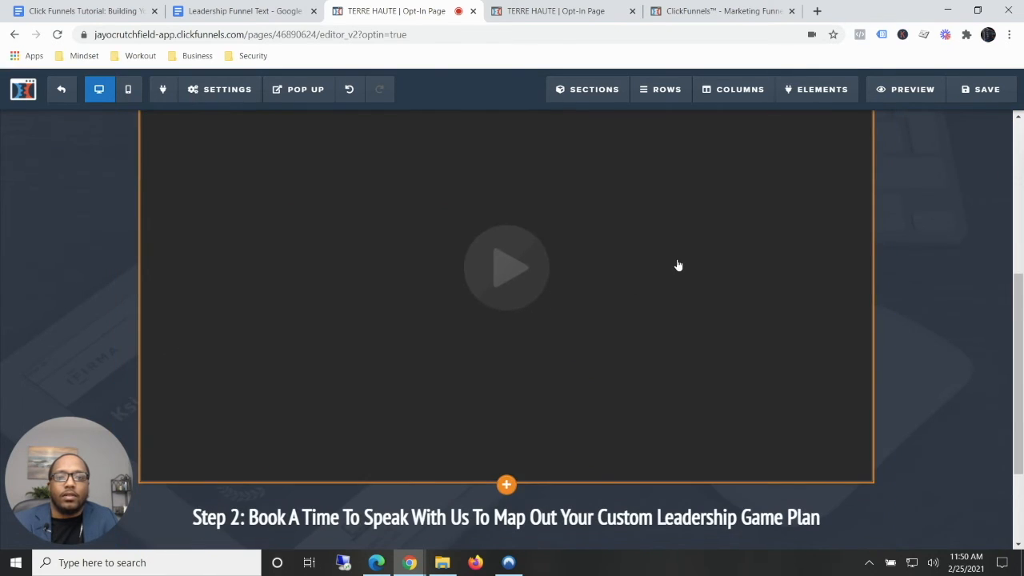
# Change the video element's type from a custom embed to YouTube
pyautogui.click(678, 264)
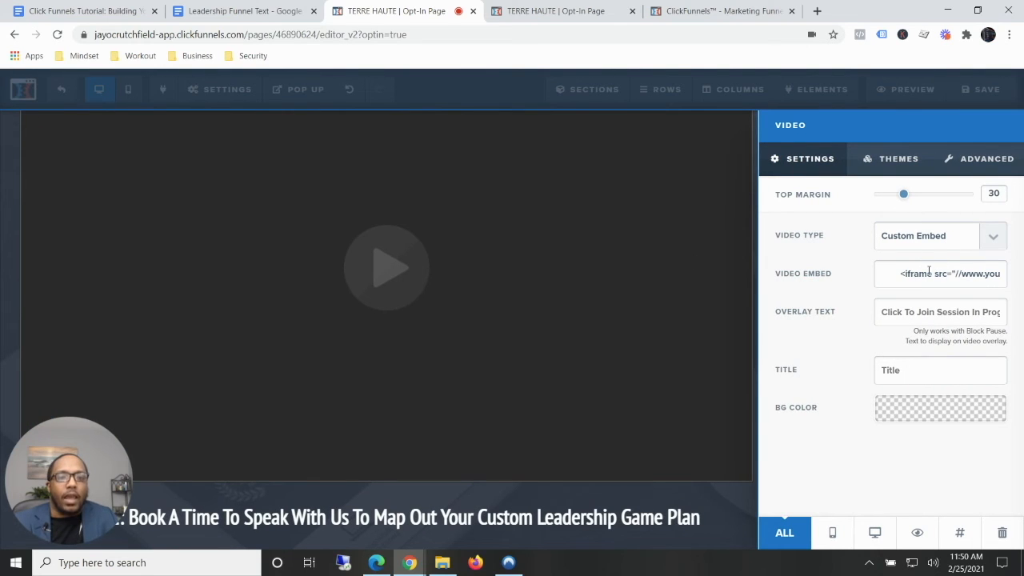
pyautogui.click(939, 245)
pyautogui.click(920, 281)
pyautogui.click(939, 245)
pyautogui.click(905, 300)
pyautogui.click(918, 242)
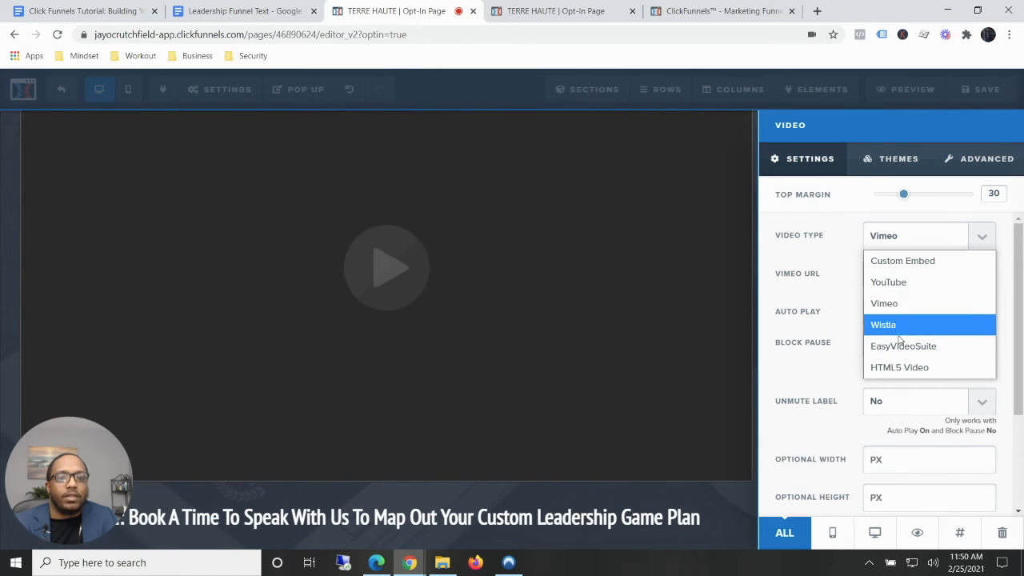
pyautogui.click(921, 235)
pyautogui.click(921, 235)
pyautogui.click(852, 254)
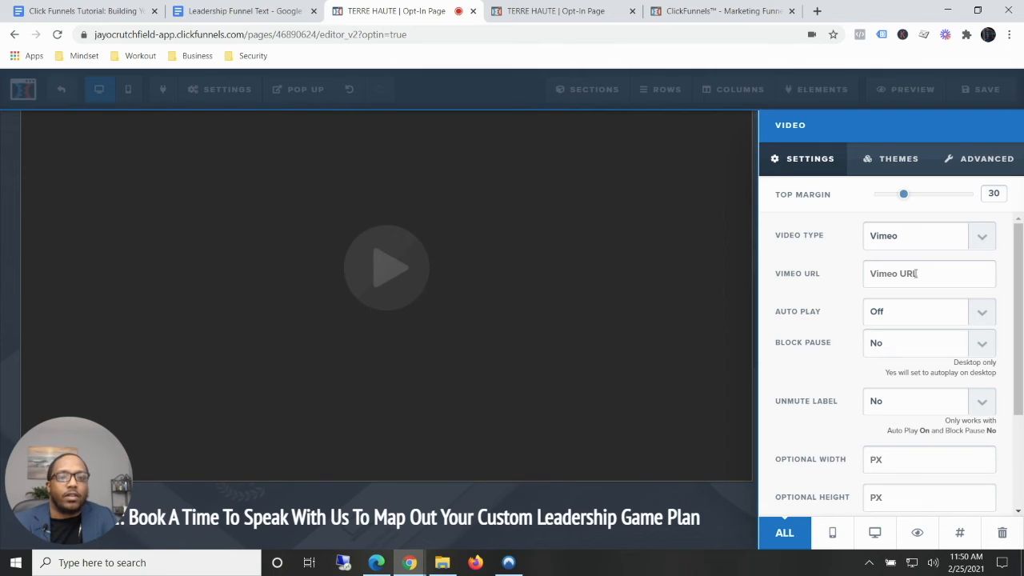
pyautogui.click(918, 235)
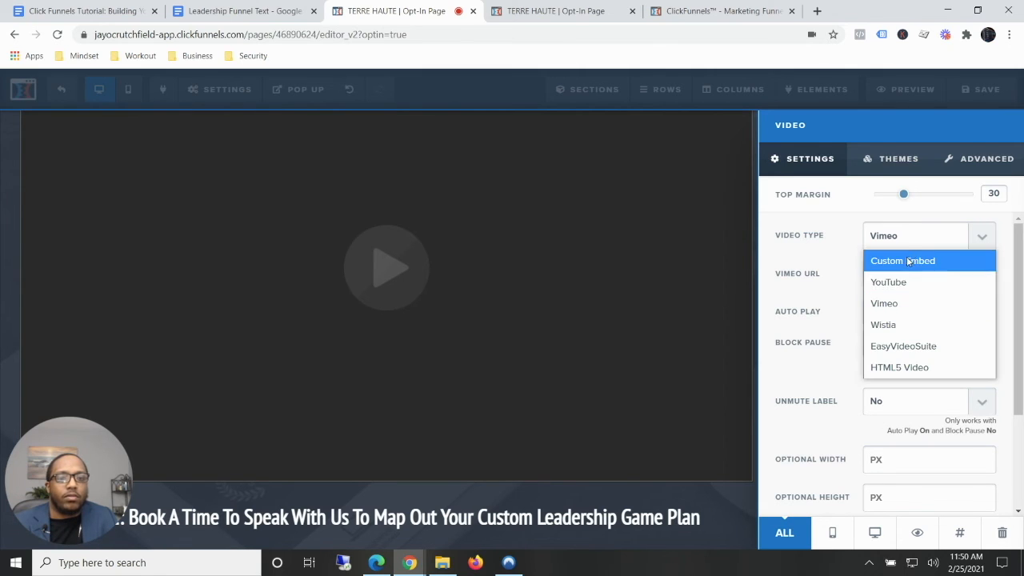
pyautogui.click(904, 283)
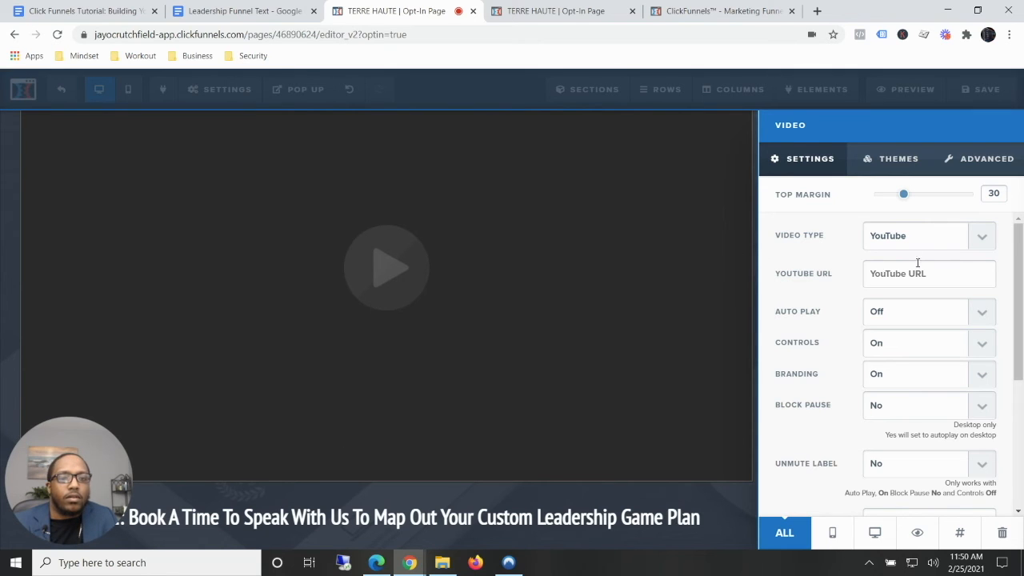
# Search Google for "youtube cat videos" in a new browser tab and open "Try to stay SERIOUS -The most popular CAT videos"
pyautogui.click(816, 12)
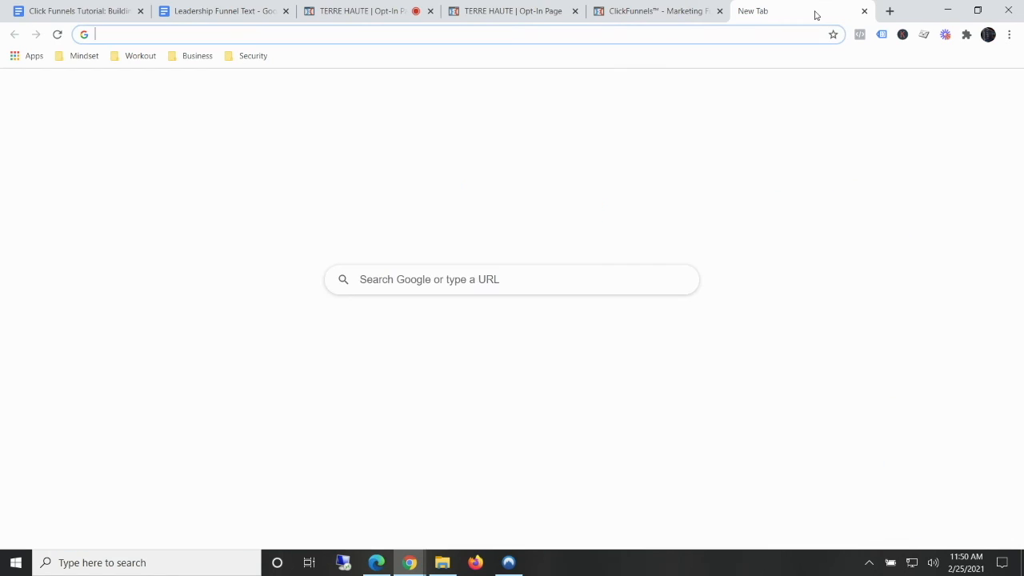
pyautogui.write('youtube ')
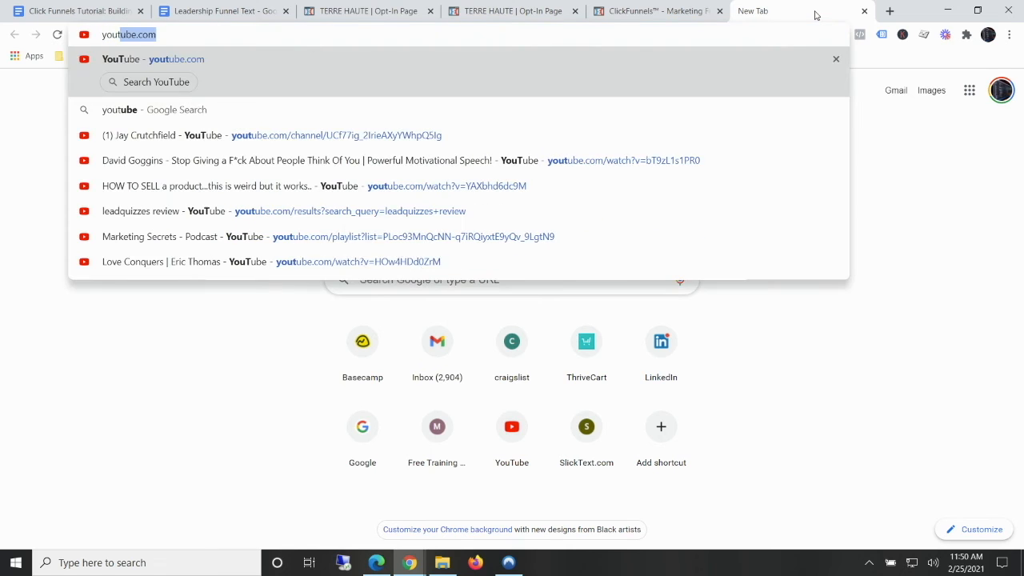
pyautogui.write('cat video')
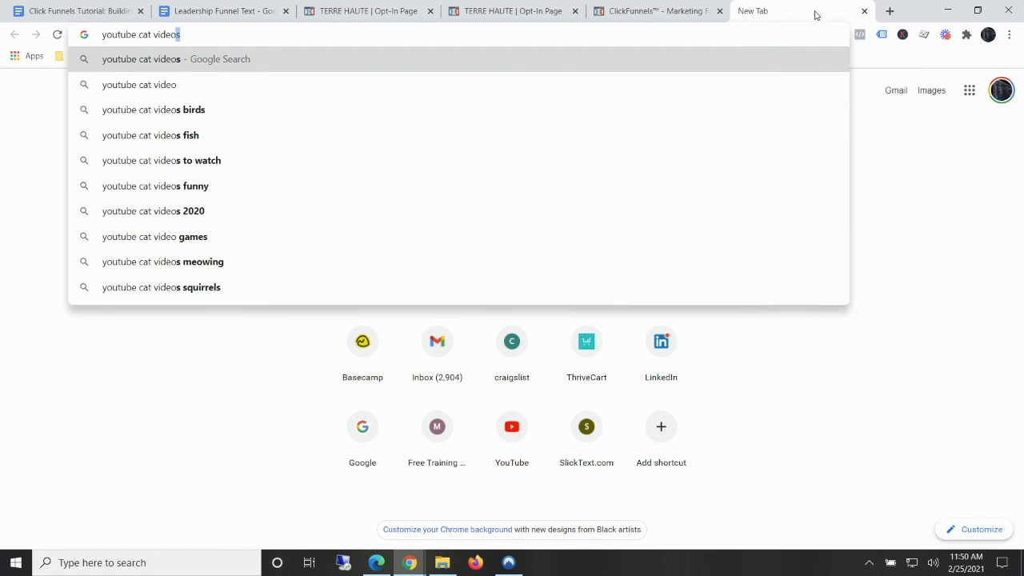
pyautogui.press('Return')
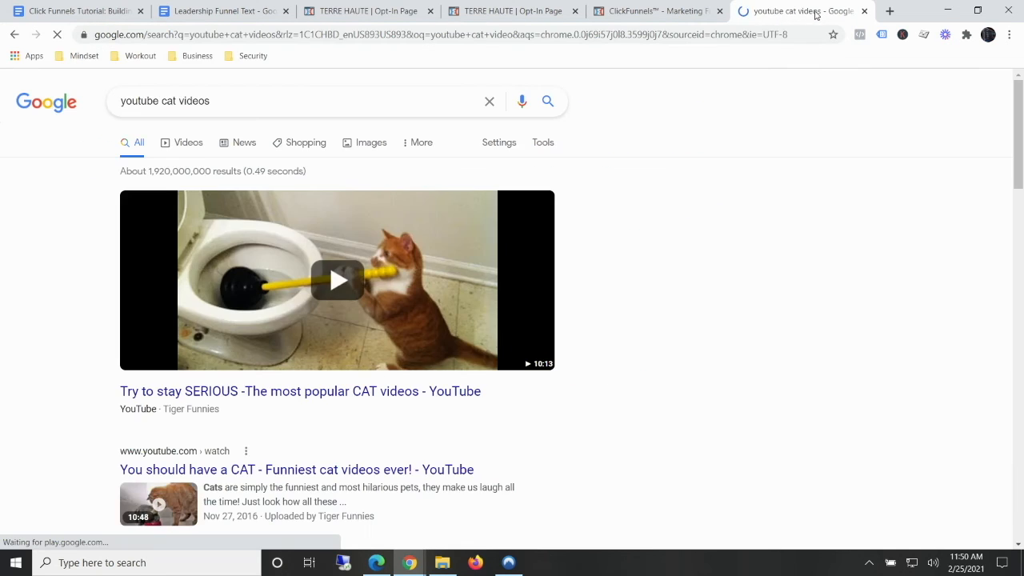
pyautogui.click(278, 285)
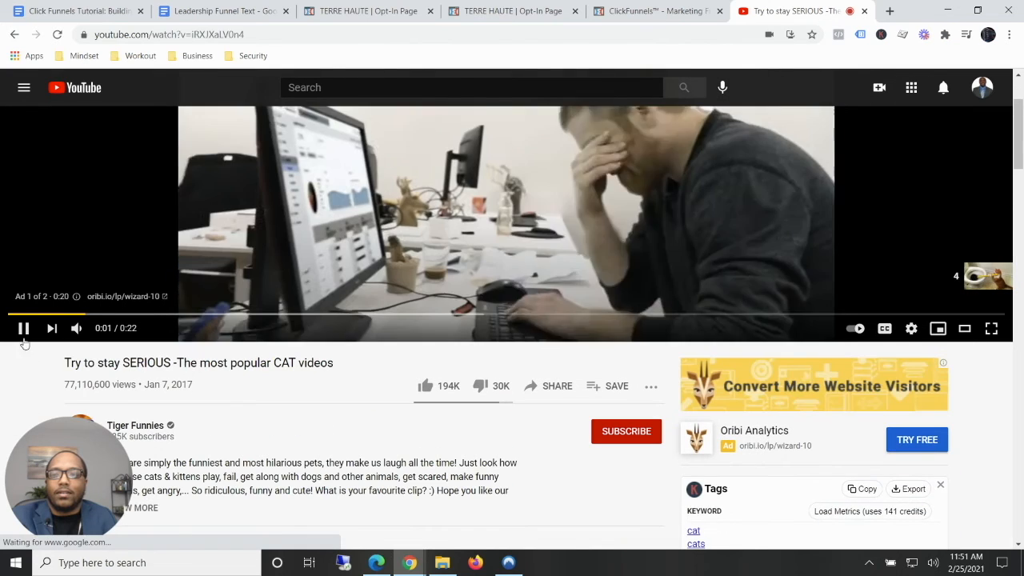
# Pause playback and copy the YouTube video's share link
pyautogui.click(22, 328)
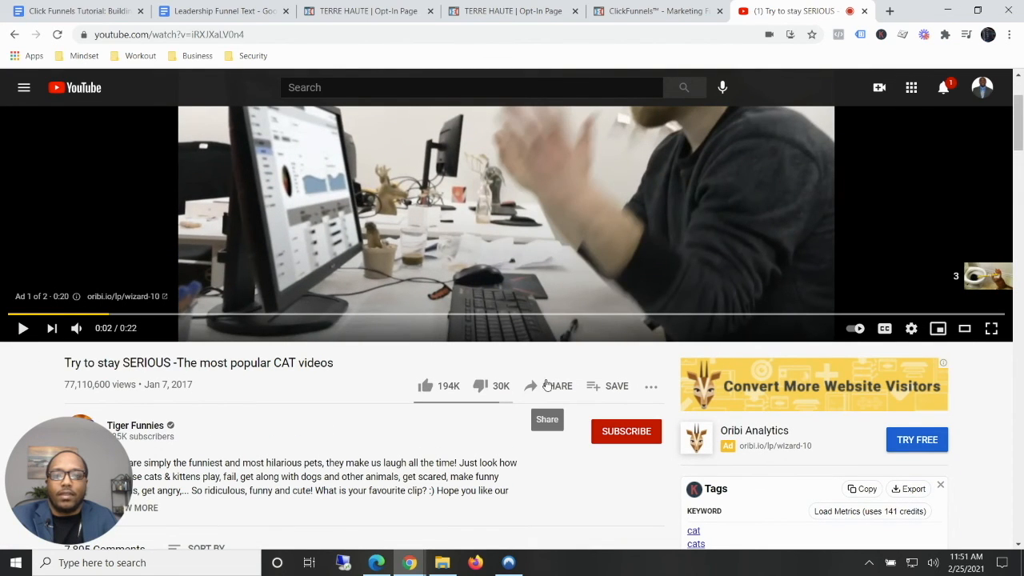
pyautogui.click(551, 386)
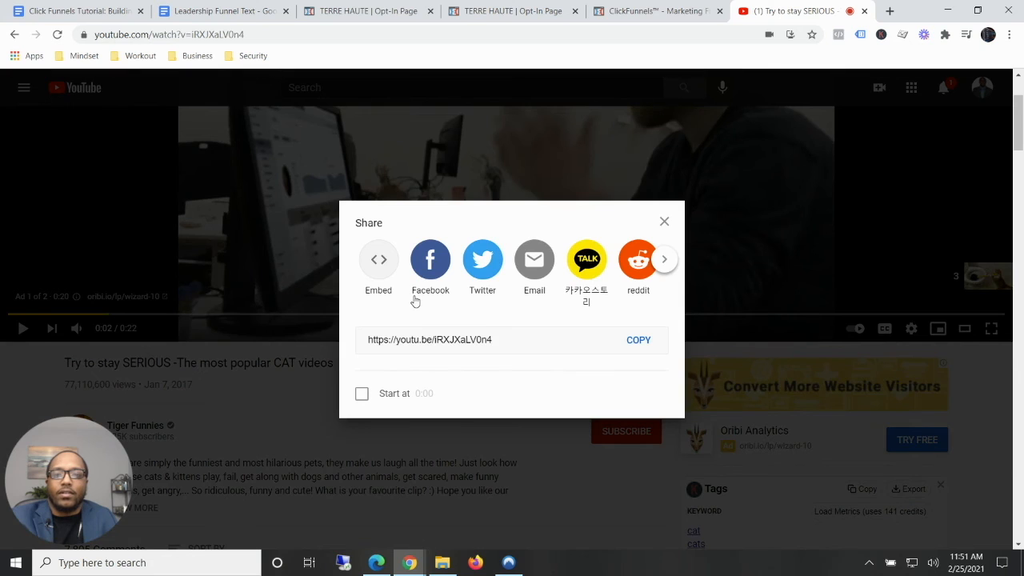
pyautogui.click(634, 338)
pyautogui.hotkey('ctrl', 'c')
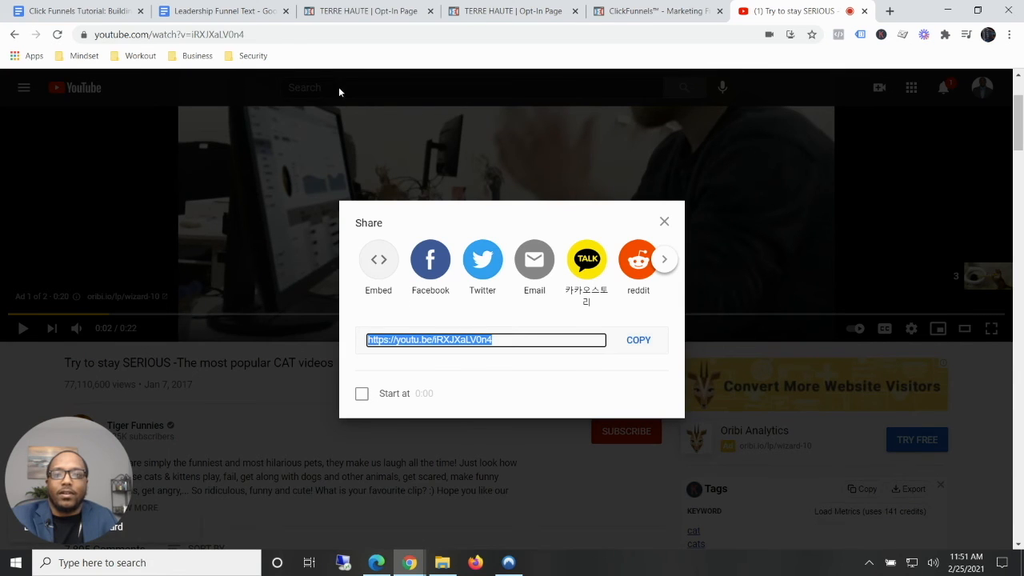
pyautogui.click(656, 10)
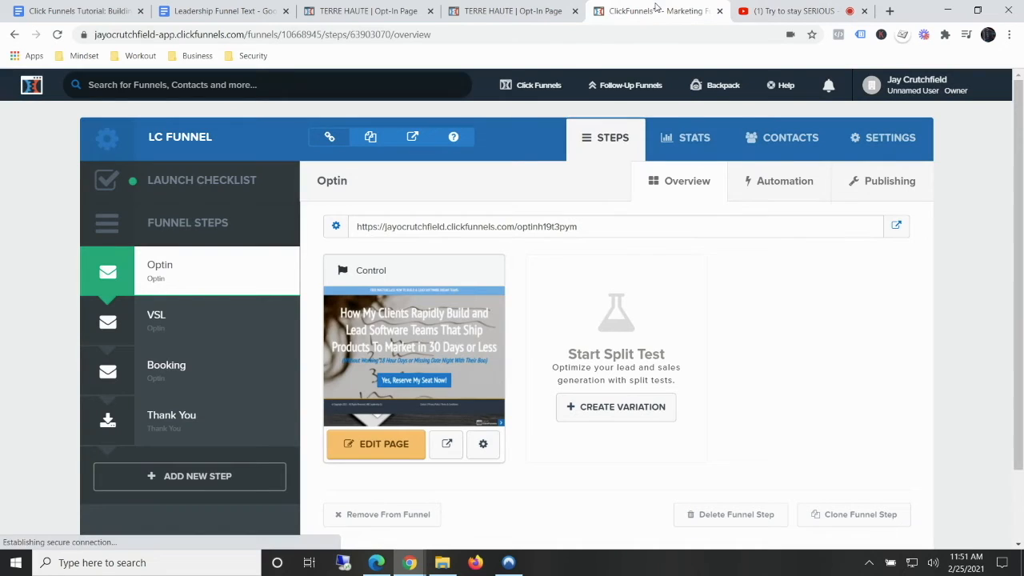
pyautogui.click(485, 10)
pyautogui.click(416, 10)
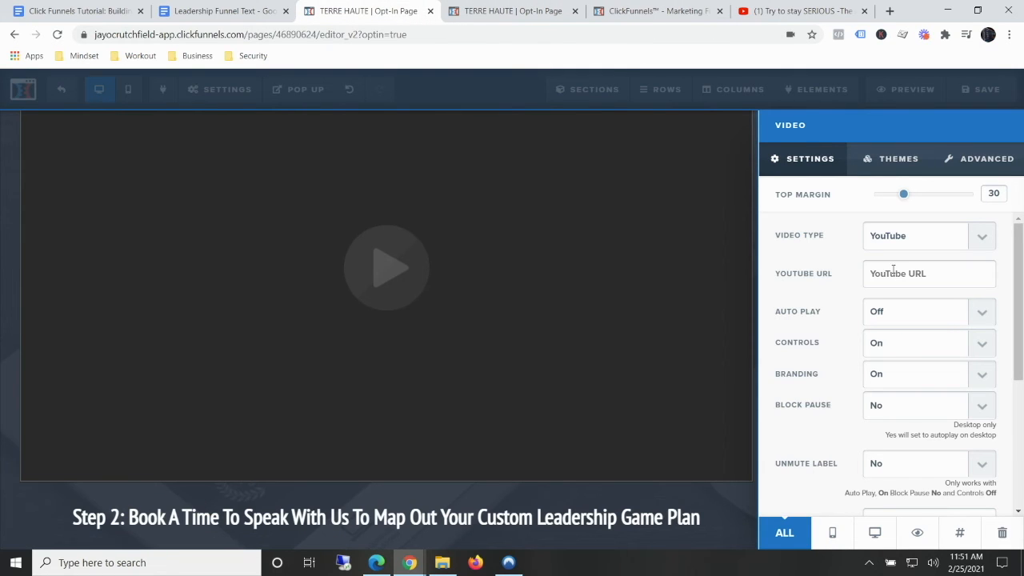
pyautogui.click(918, 270)
pyautogui.hotkey('ctrl', 'v')
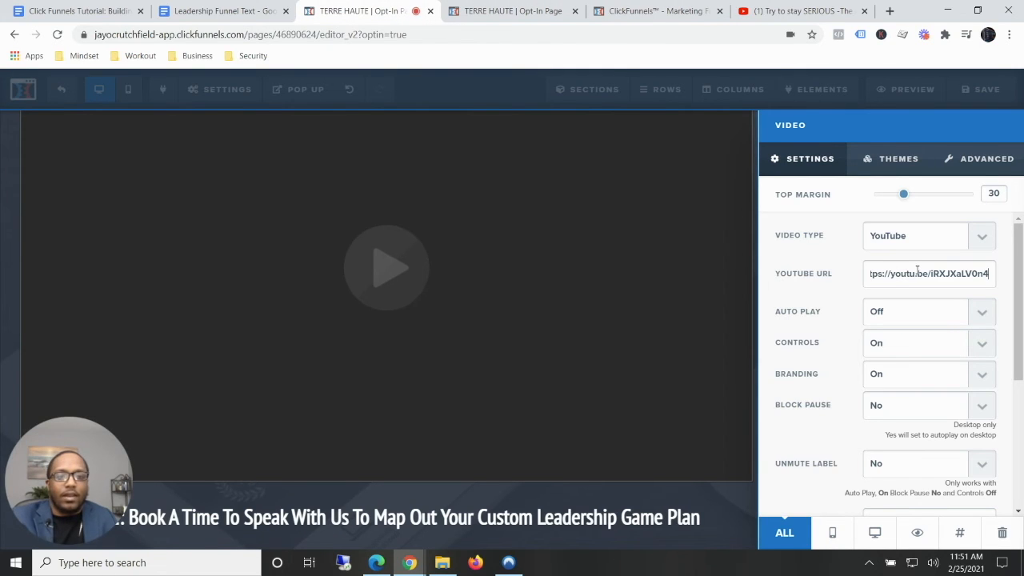
pyautogui.click(709, 279)
pyautogui.scroll(-2, 846, 244)
pyautogui.scroll(1, 850, 242)
pyautogui.scroll(2, 850, 243)
pyautogui.click(976, 94)
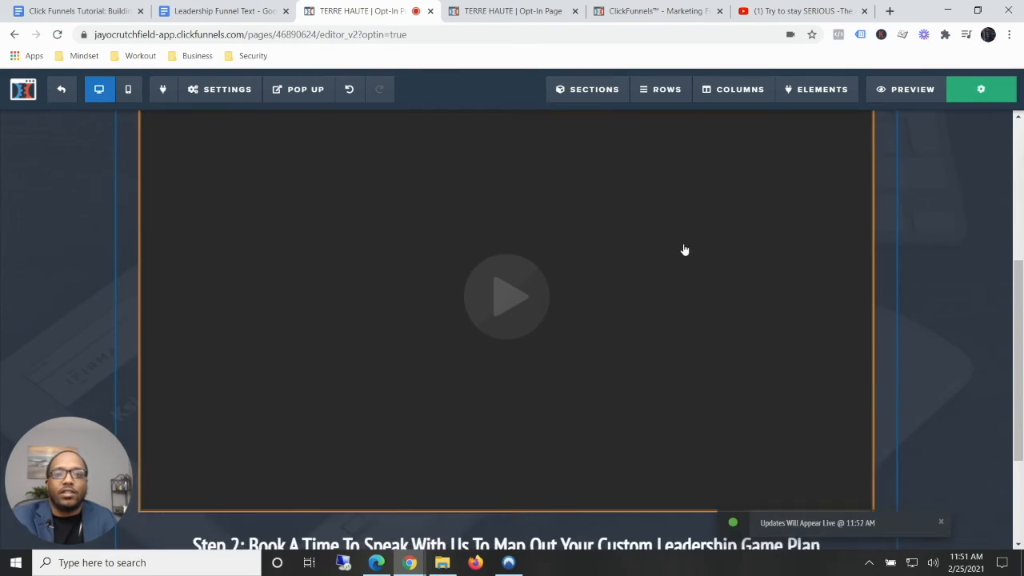
# Set the "Schedule A Time To Speak With Us" button's action to Go To Next Step In Funnel and save the page
pyautogui.scroll(-3, 683, 249)
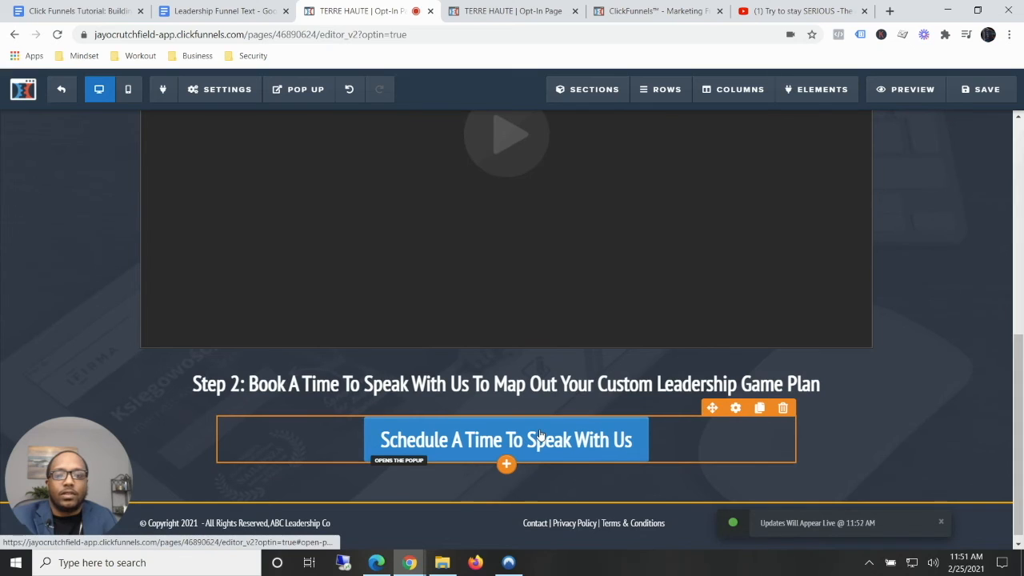
pyautogui.click(541, 435)
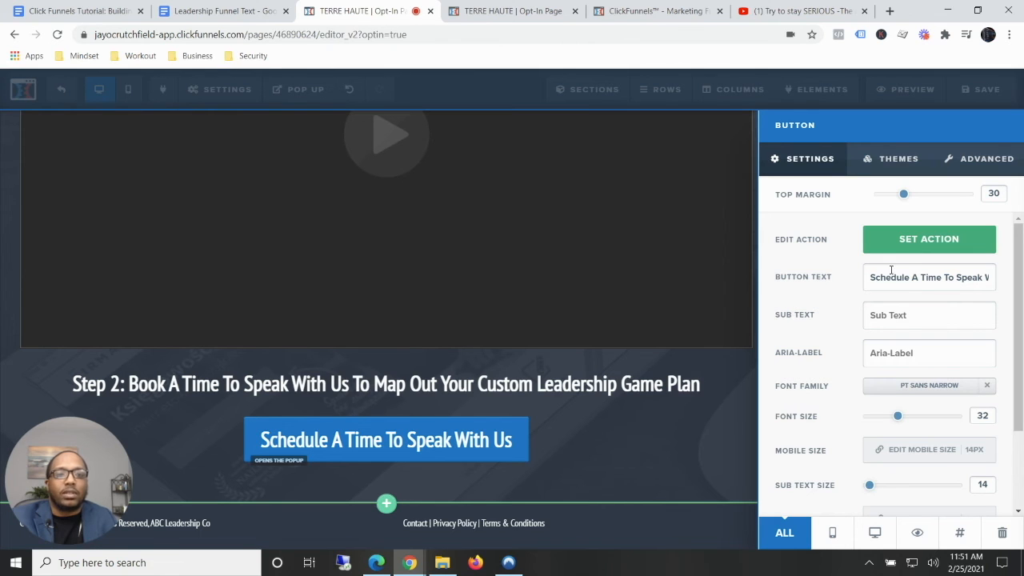
pyautogui.click(913, 250)
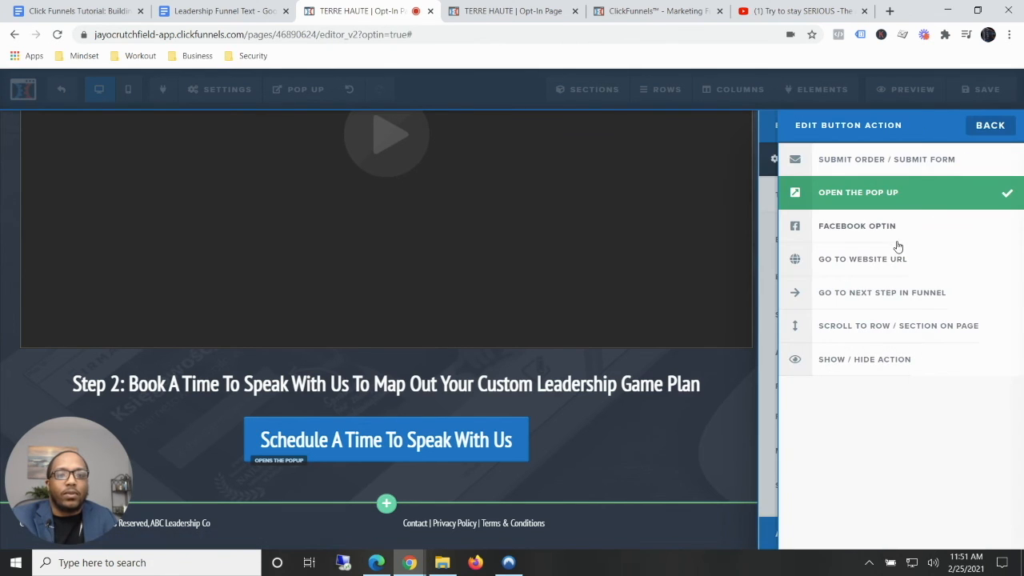
pyautogui.click(859, 294)
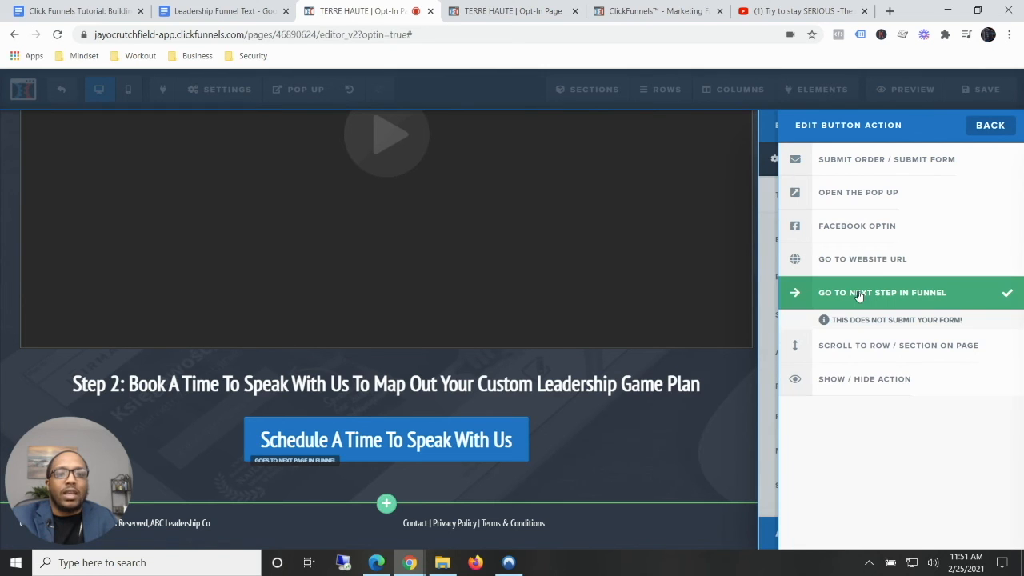
pyautogui.click(701, 448)
pyautogui.scroll(3, 866, 254)
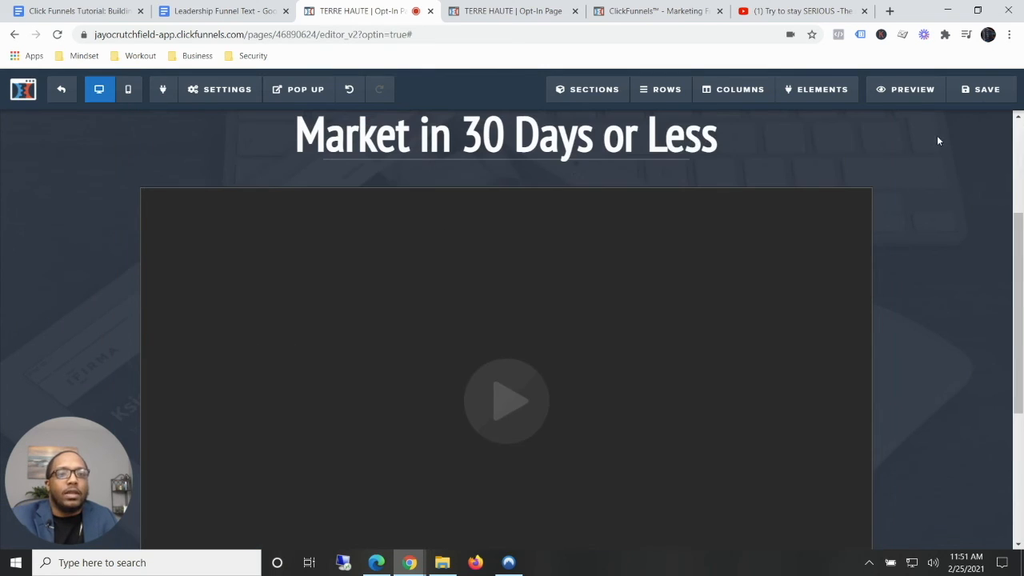
pyautogui.click(964, 96)
# Preview the VSL page in a new browser tab and check its video, Step 2 headline and scheduling button
pyautogui.rightClick(908, 91)
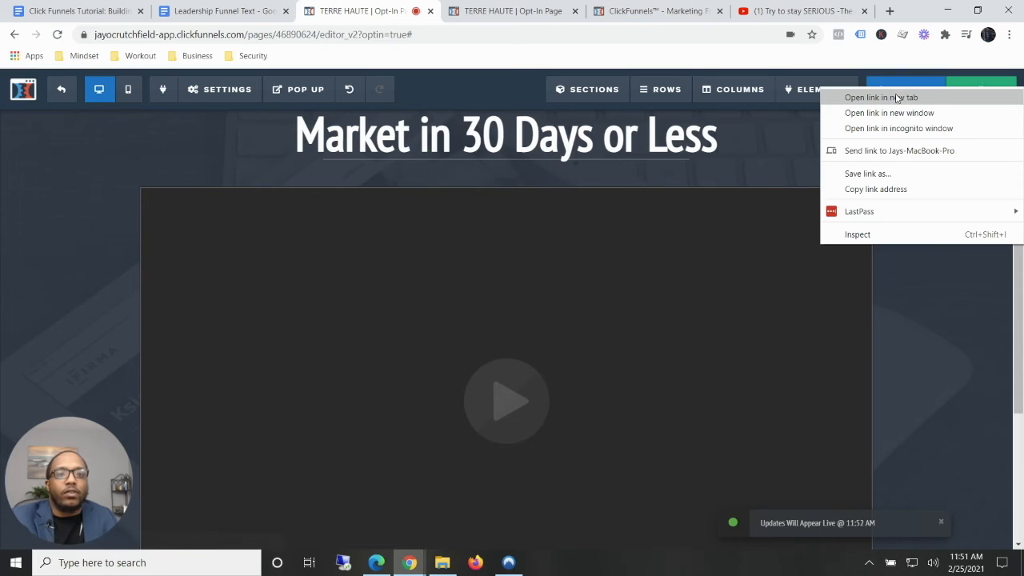
pyautogui.click(881, 97)
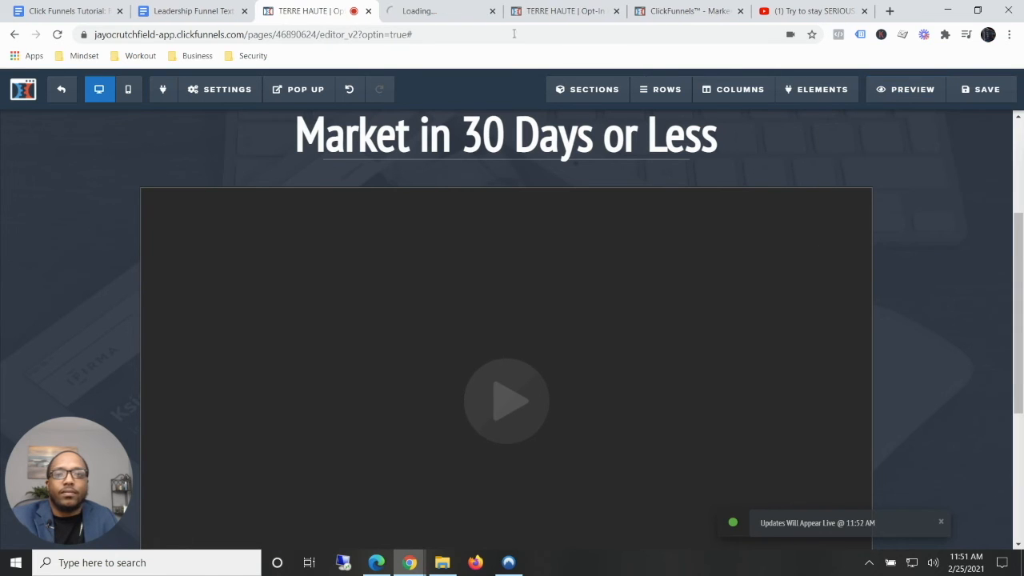
pyautogui.click(427, 11)
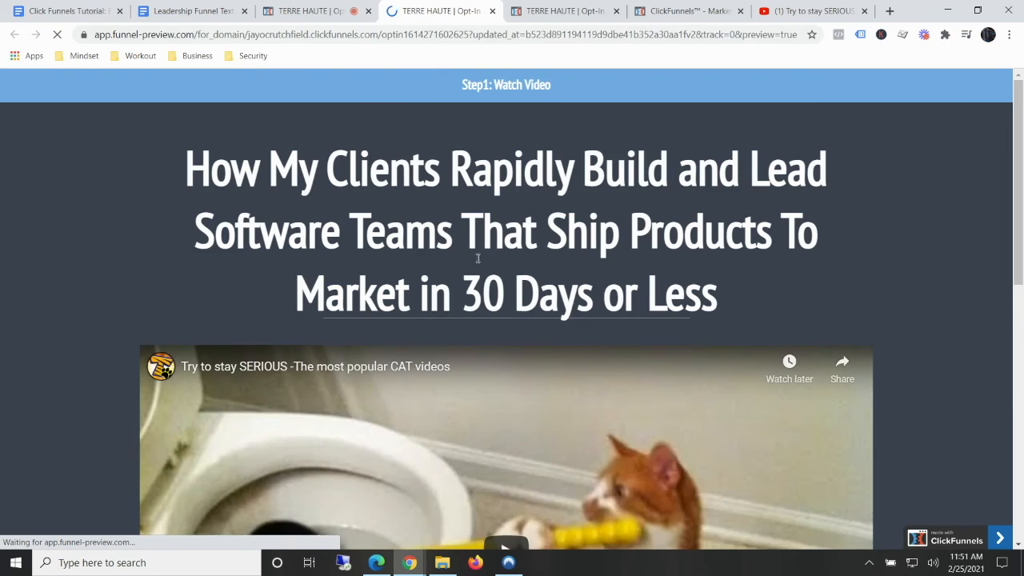
pyautogui.scroll(-1, 480, 256)
pyautogui.scroll(-2, 491, 254)
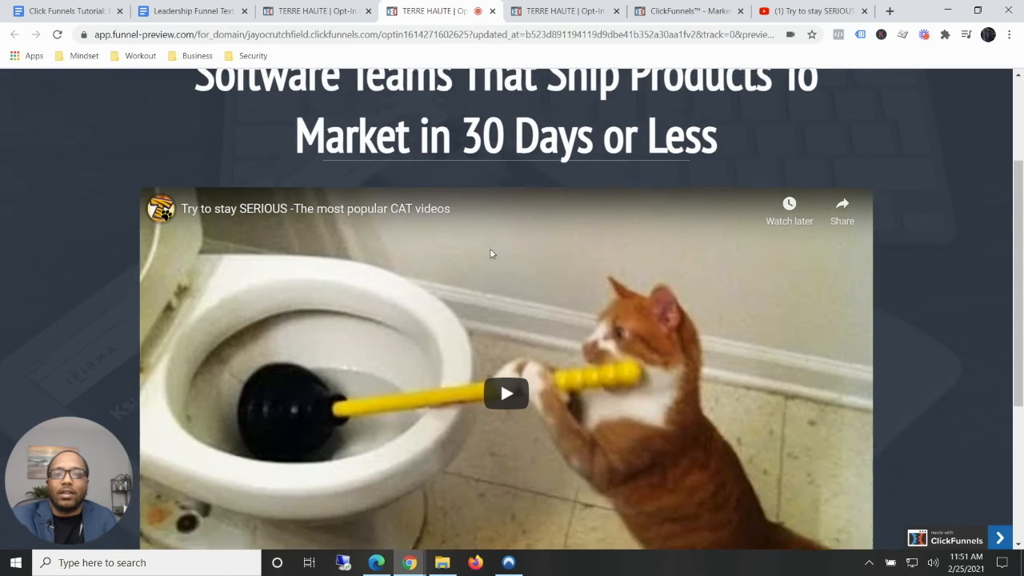
pyautogui.scroll(3, 490, 253)
pyautogui.scroll(-5, 492, 256)
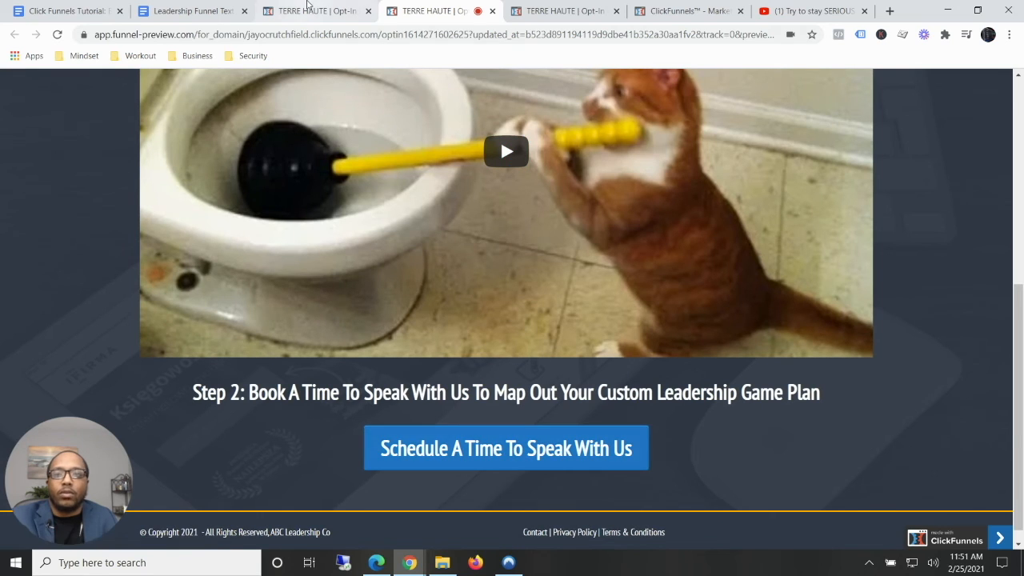
# Leave the VSL page editor and open the Booking step's page of LC Funnel 2 for editing
pyautogui.click(308, 9)
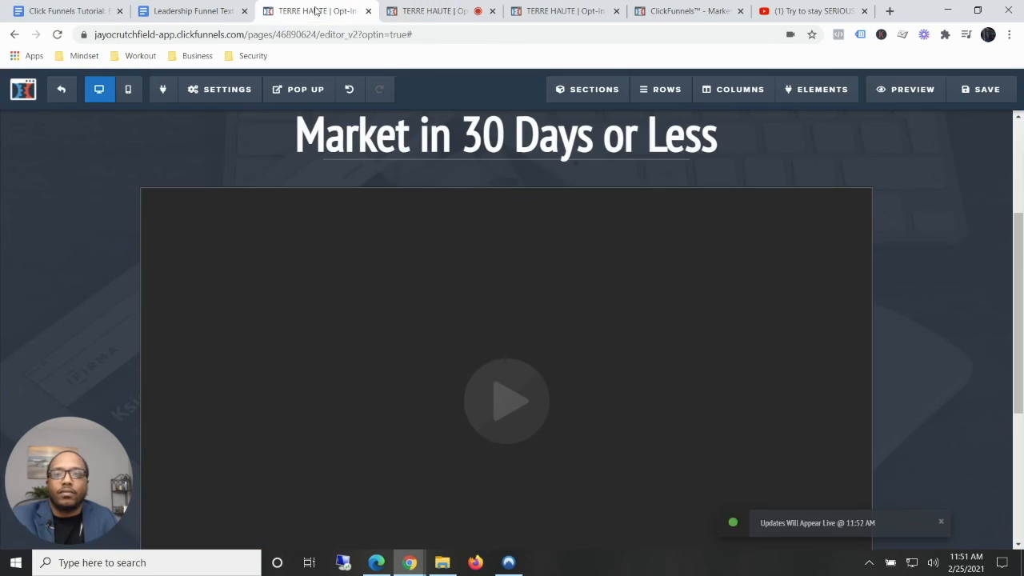
pyautogui.click(61, 94)
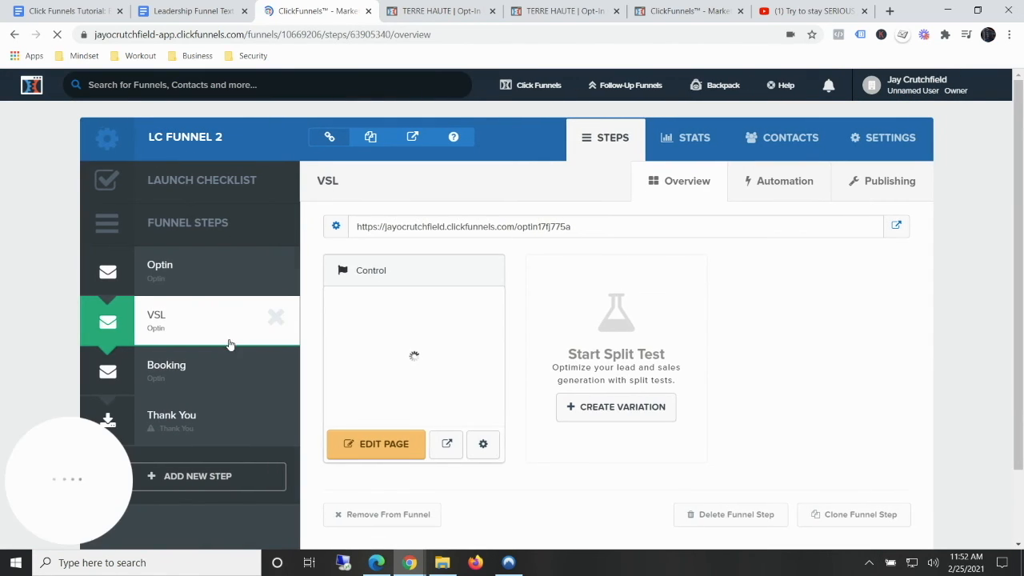
pyautogui.click(174, 372)
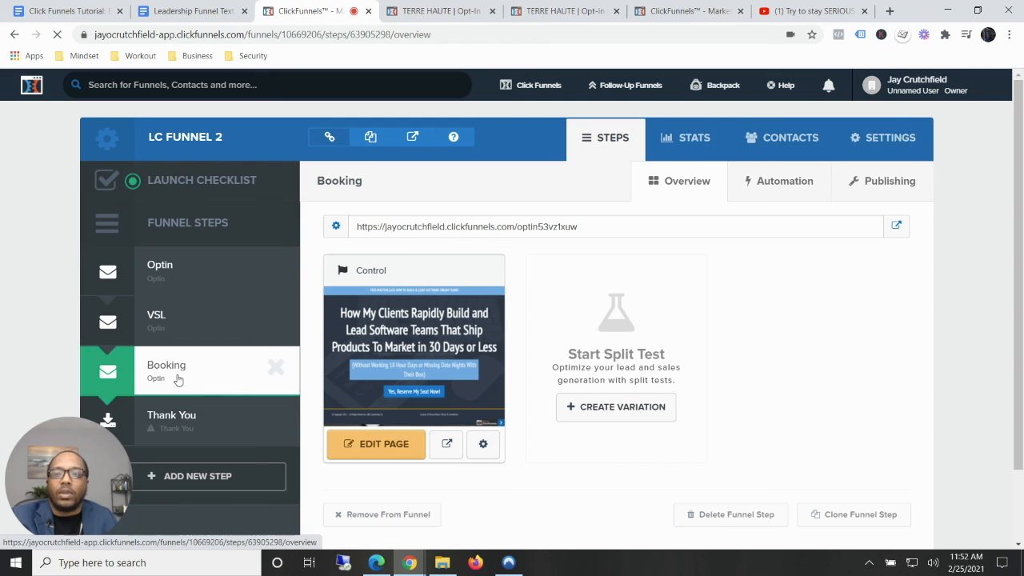
pyautogui.click(363, 446)
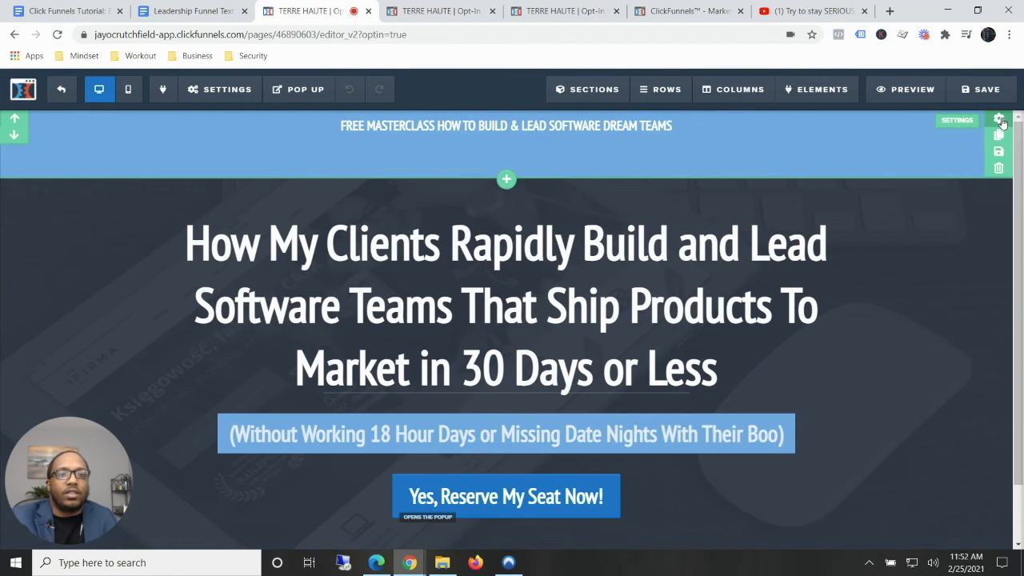
# Delete the "FREE MASTERCLASS HOW TO BUILD & LEAD SOFTWARE DREAM TEAMS" banner section from the Booking page
pyautogui.click(998, 168)
pyautogui.click(580, 110)
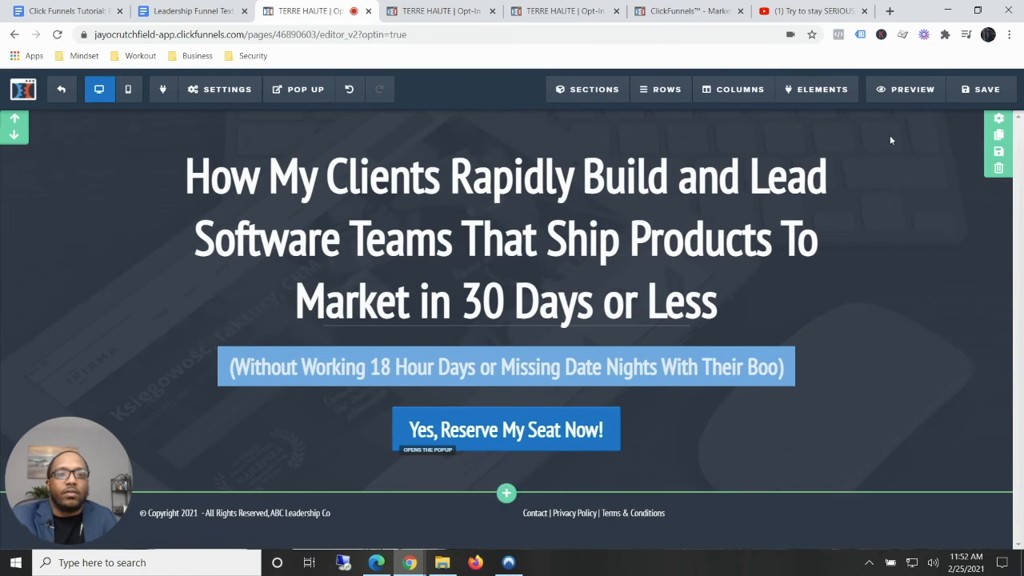
# Try deleting the Booking page's main section with the headline, sub-headline and button, and undo that deletion
pyautogui.click(998, 168)
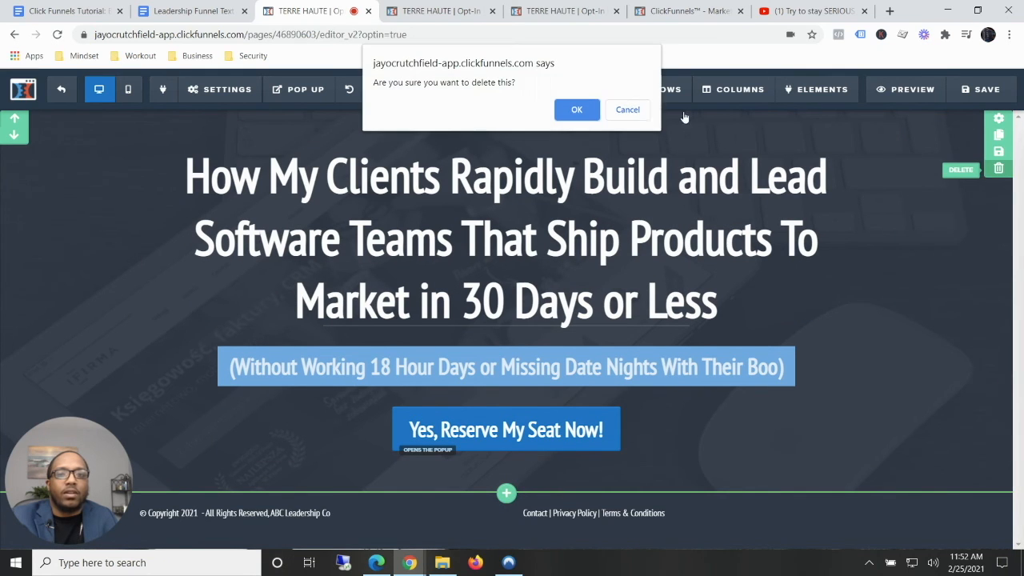
pyautogui.click(587, 108)
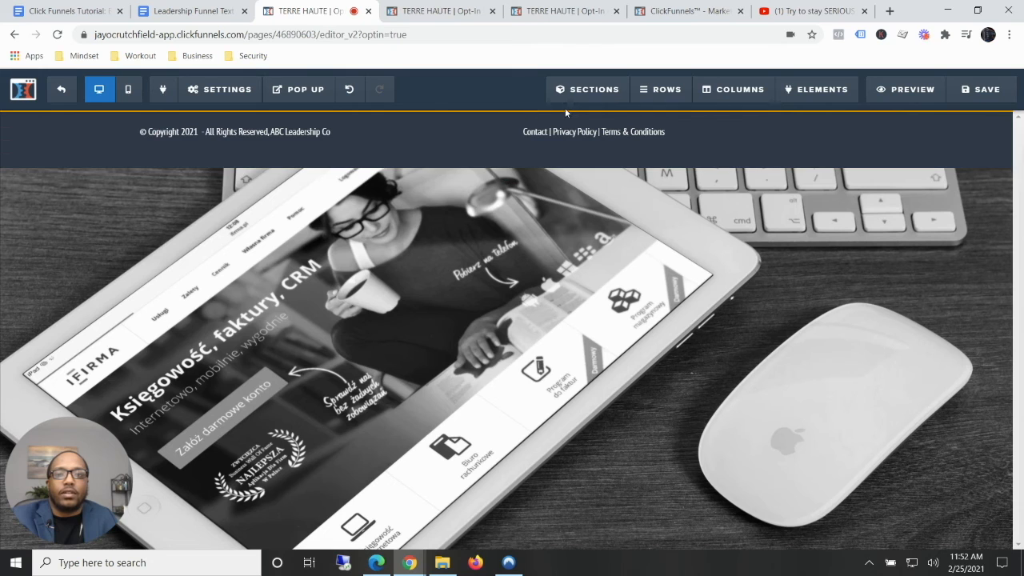
pyautogui.click(349, 93)
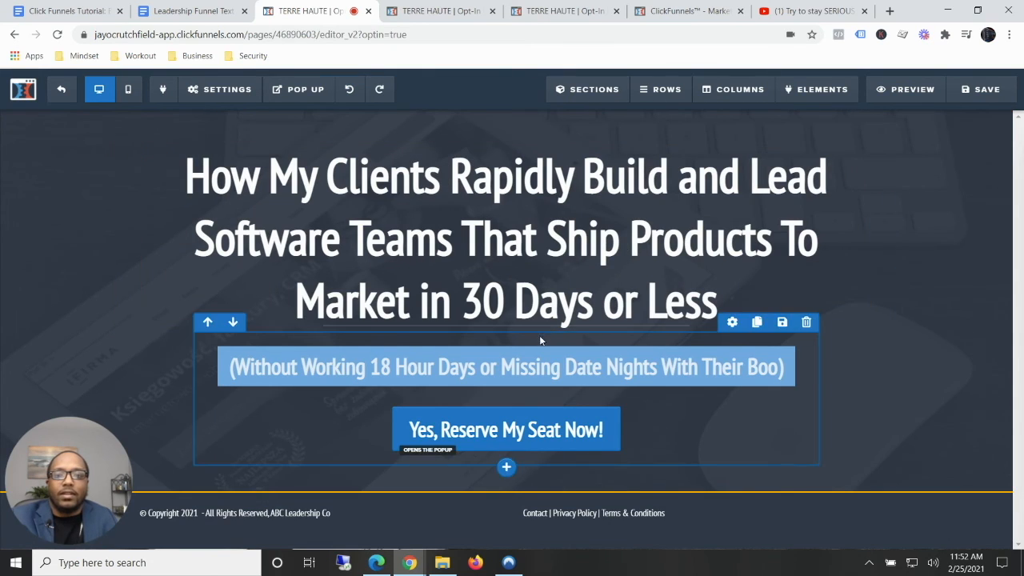
# Add a Custom JS/HTML element beneath the "Yes, Reserve My Seat Now!" button on the Booking page
pyautogui.click(508, 452)
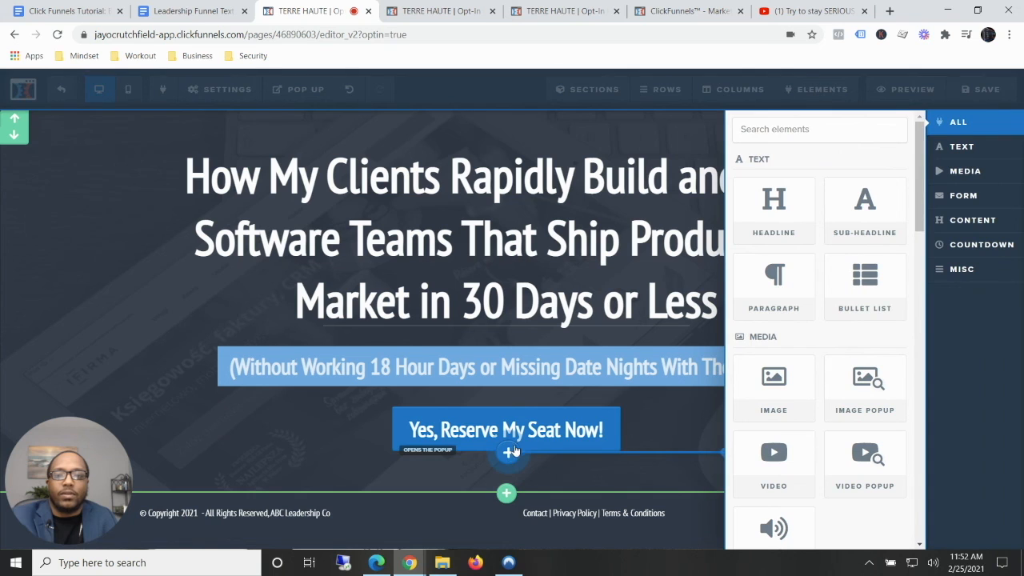
pyautogui.scroll(-7, 818, 341)
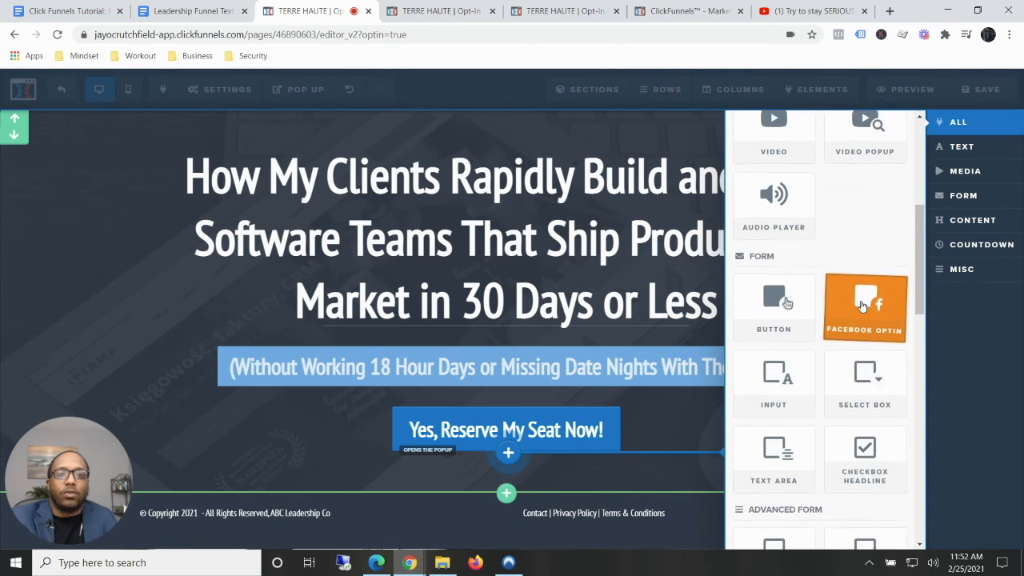
pyautogui.scroll(-6, 861, 305)
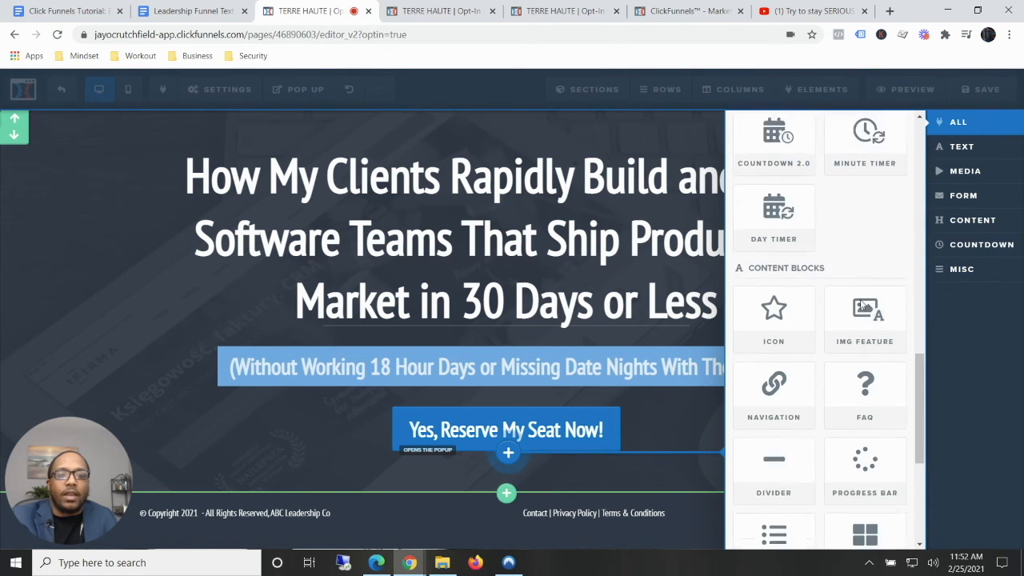
pyautogui.scroll(-3, 862, 305)
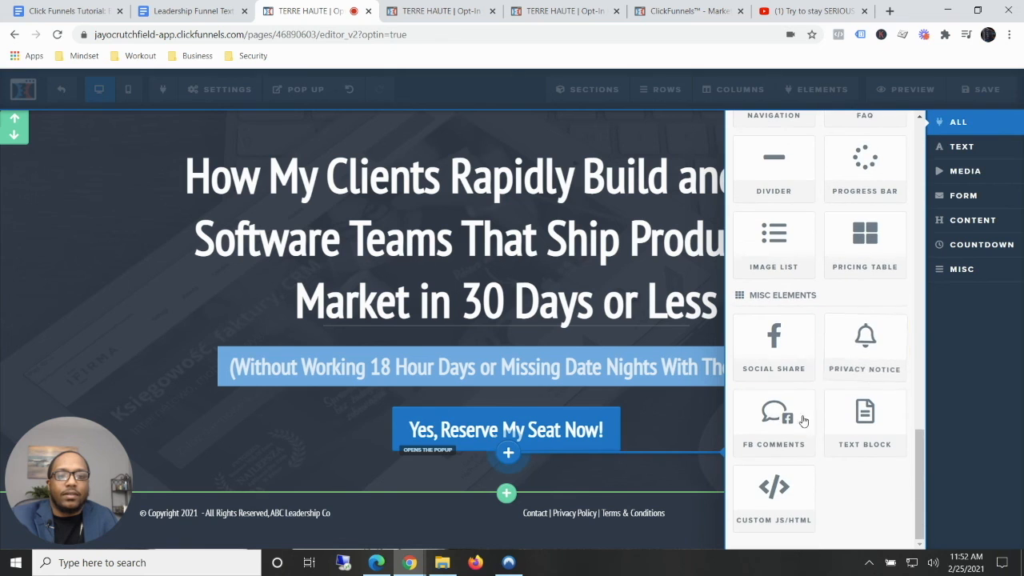
pyautogui.click(778, 487)
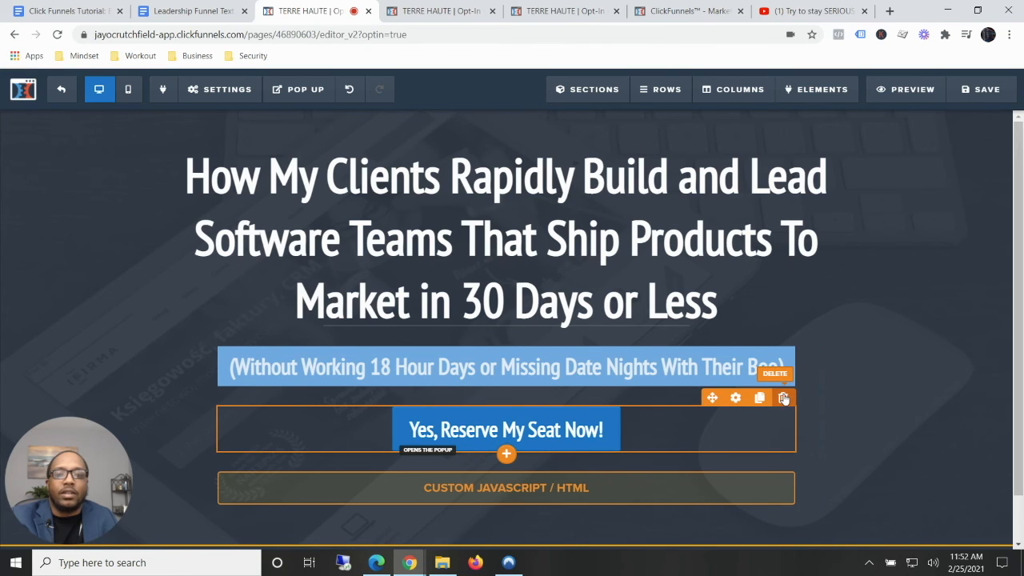
# Delete the "Yes, Reserve My Seat Now!" button and the sub-headline above it from the Booking page
pyautogui.click(784, 398)
pyautogui.click(576, 110)
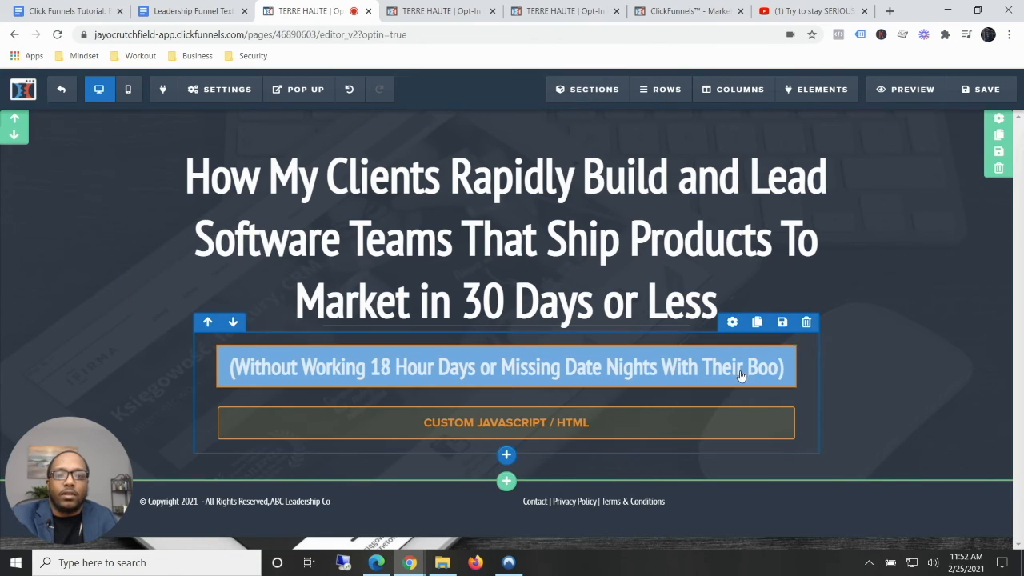
pyautogui.click(783, 338)
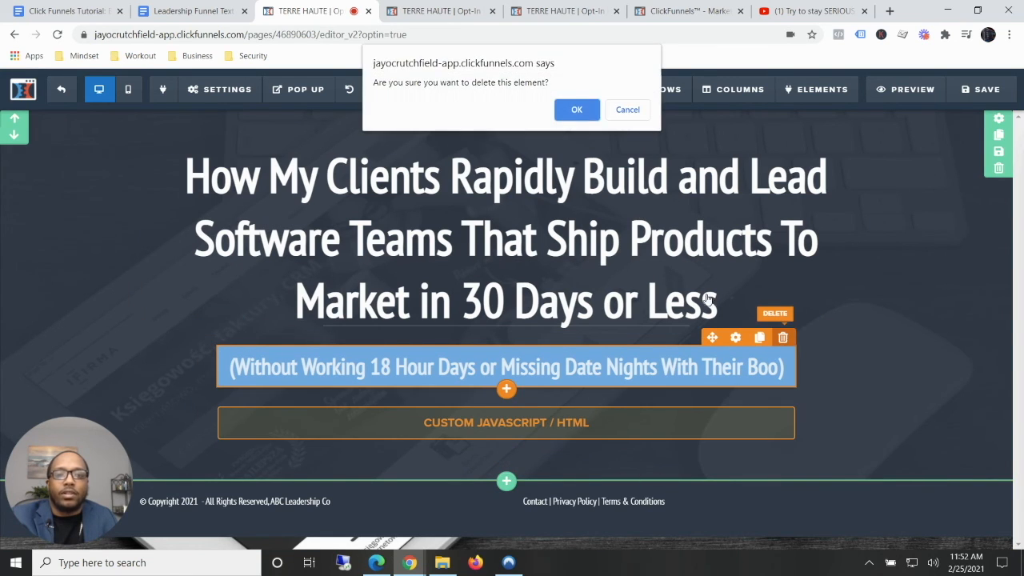
pyautogui.click(565, 113)
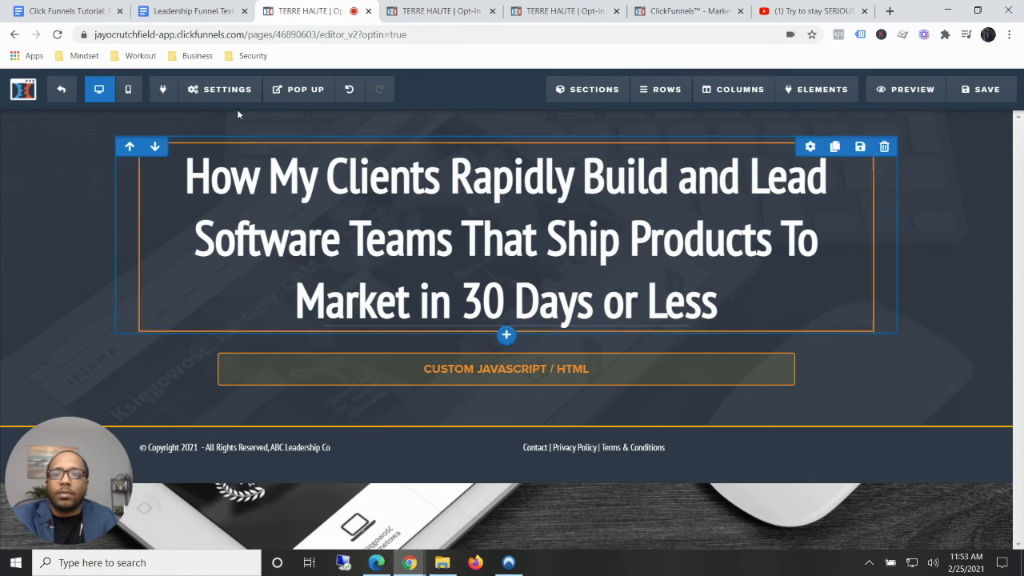
# Copy the complete ScheduleOnce embed code, from its START to END comment, in the Leadership Funnel Text document
pyautogui.click(187, 11)
pyautogui.scroll(-1, 408, 339)
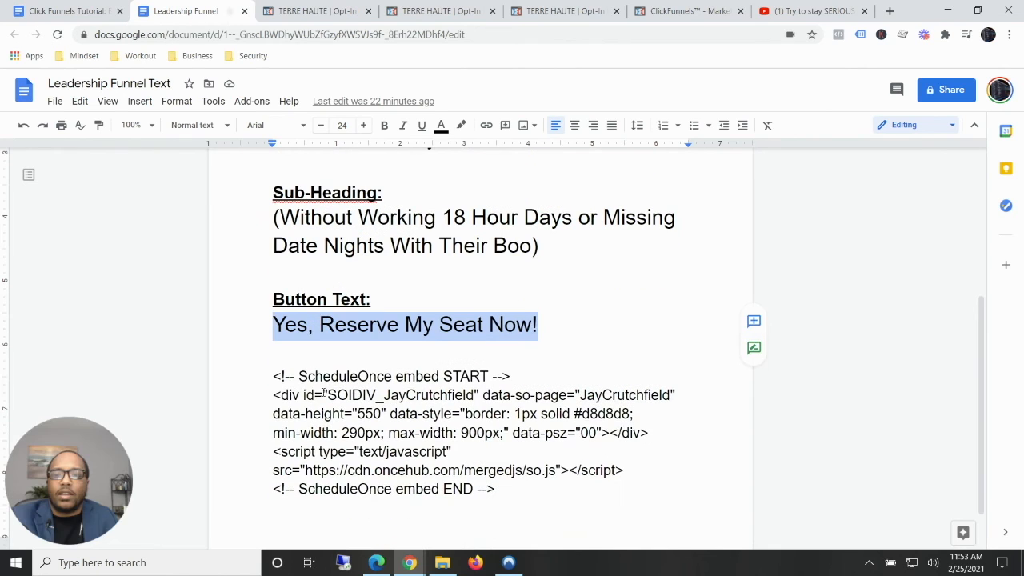
pyautogui.moveTo(273, 376); pyautogui.dragTo(506, 486)
pyautogui.hotkey('ctrl', 'c')
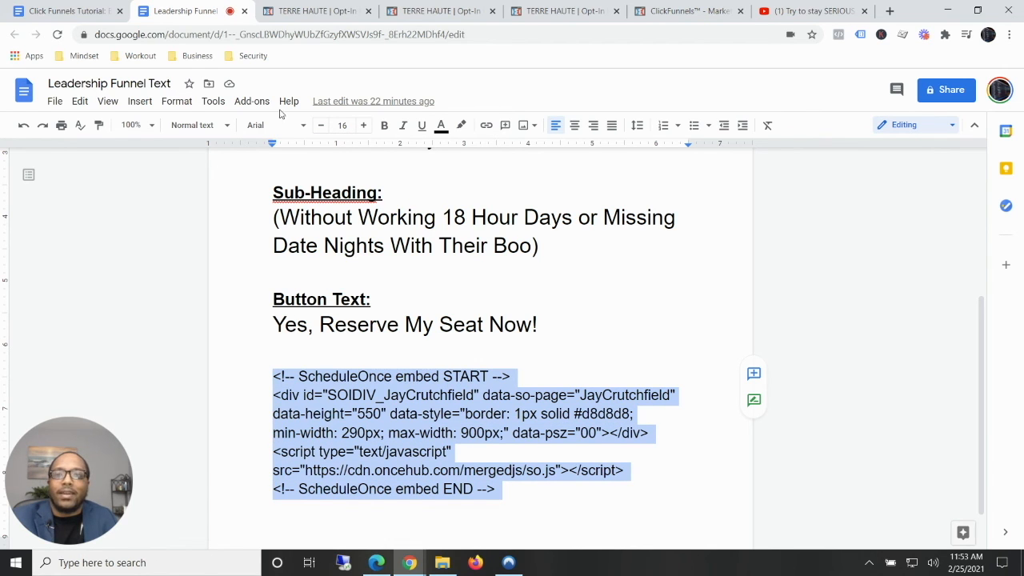
# Return to the Booking page editor and paste the ScheduleOnce embed code into the Custom JavaScript / HTML element
pyautogui.click(319, 12)
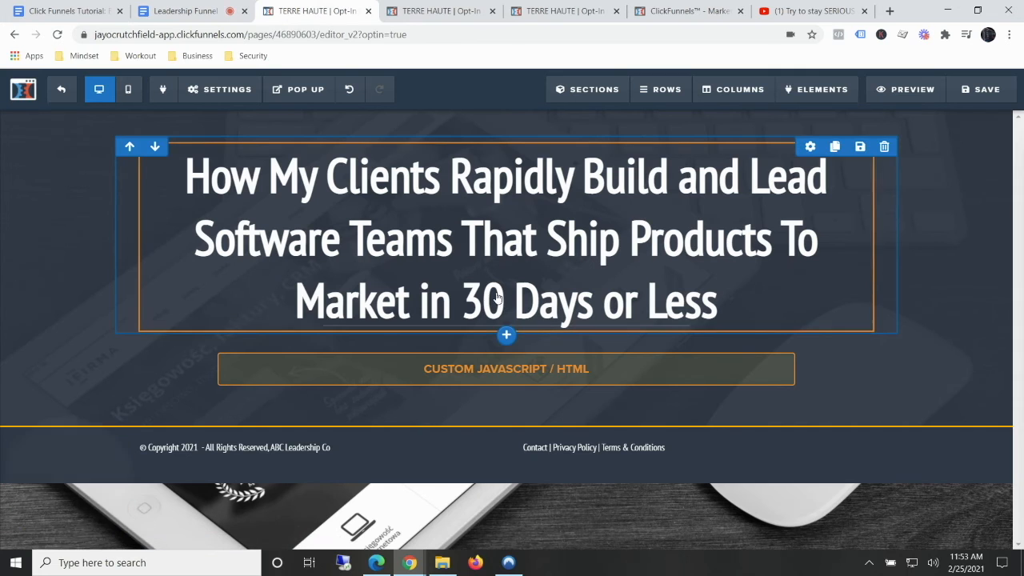
pyautogui.click(535, 372)
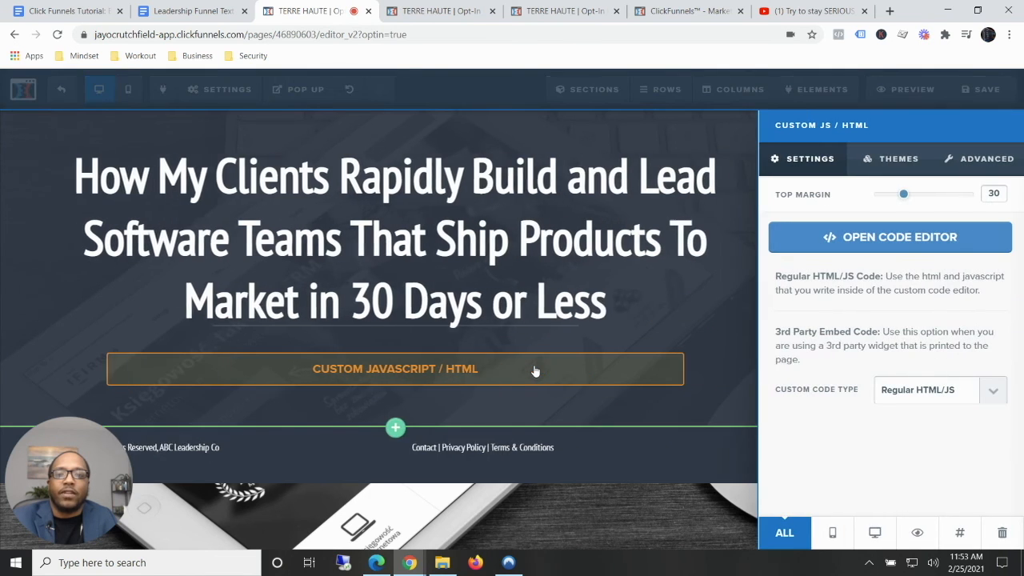
pyautogui.click(874, 239)
pyautogui.hotkey('ctrl', 'v')
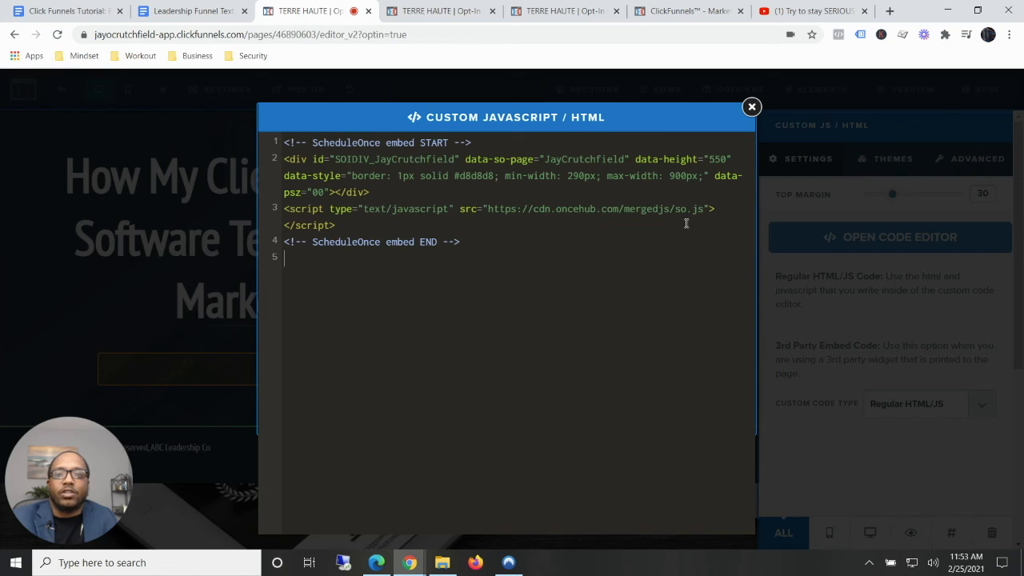
pyautogui.click(751, 108)
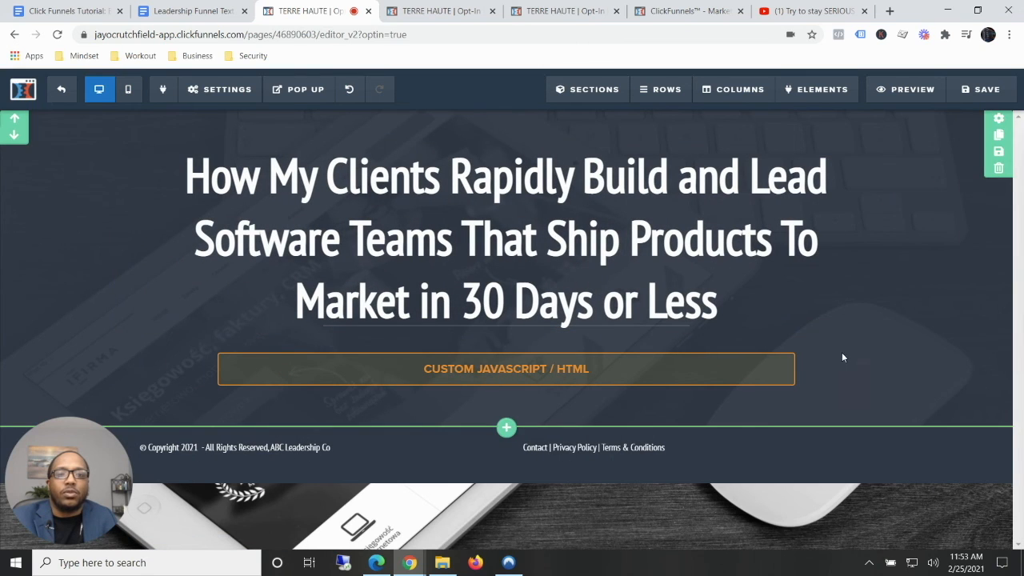
# Save the Booking page and preview it in a new browser tab
pyautogui.click(985, 91)
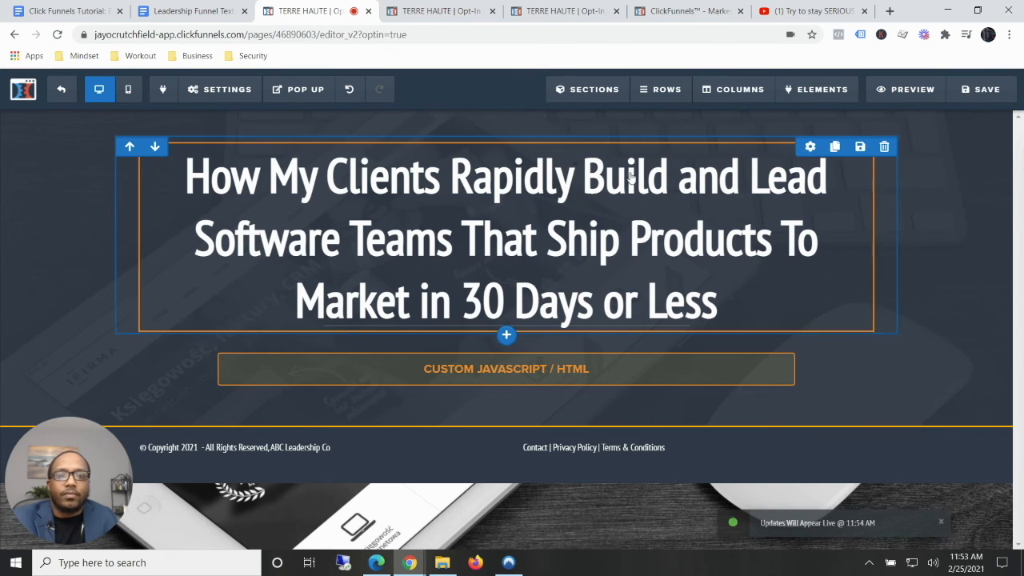
pyautogui.click(887, 91)
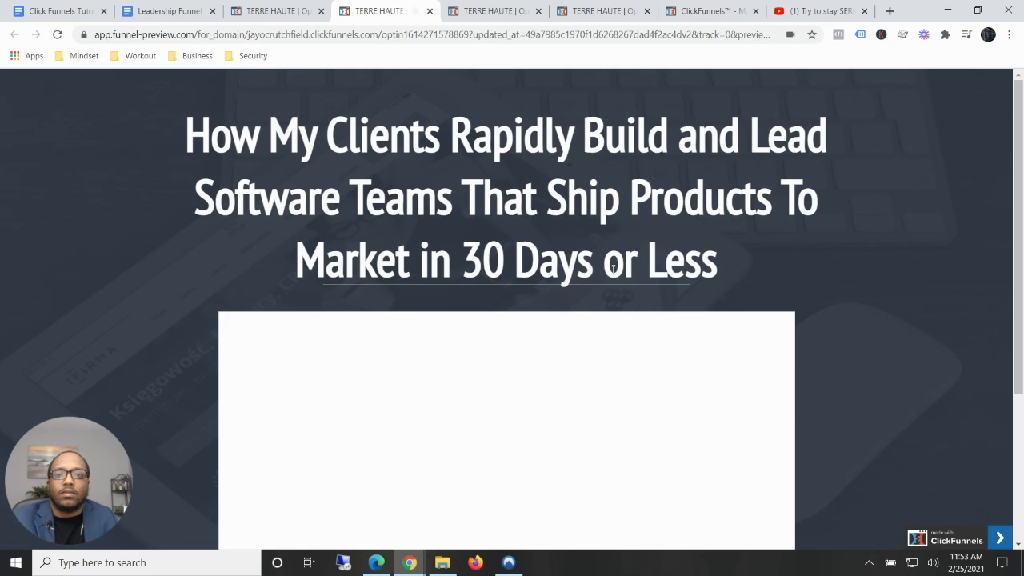
# Back in the Booking page editor, delete the "How My Clients Rapidly Build and Lead Software Teams" headline and the divider line below it
pyautogui.click(293, 12)
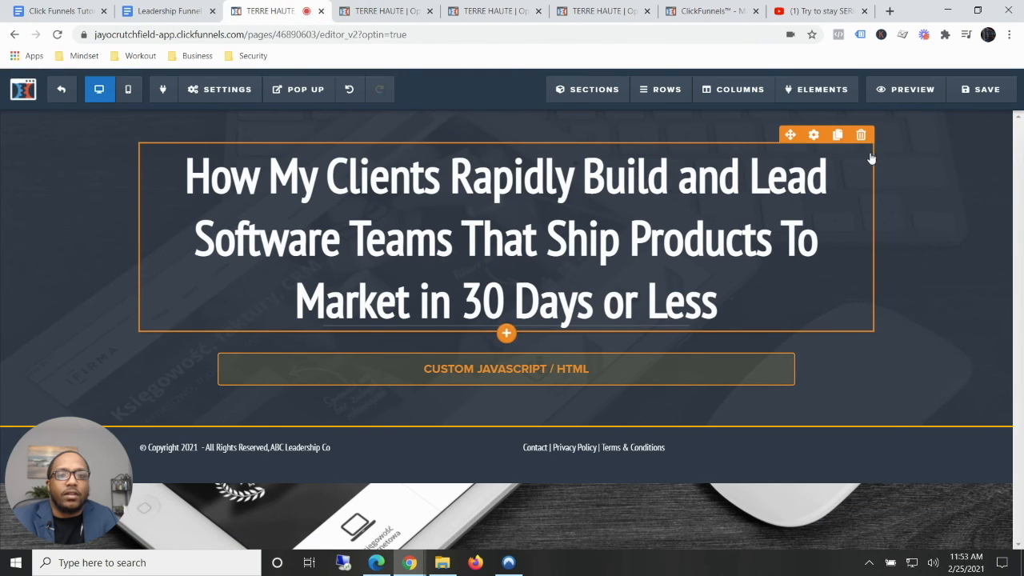
pyautogui.click(862, 136)
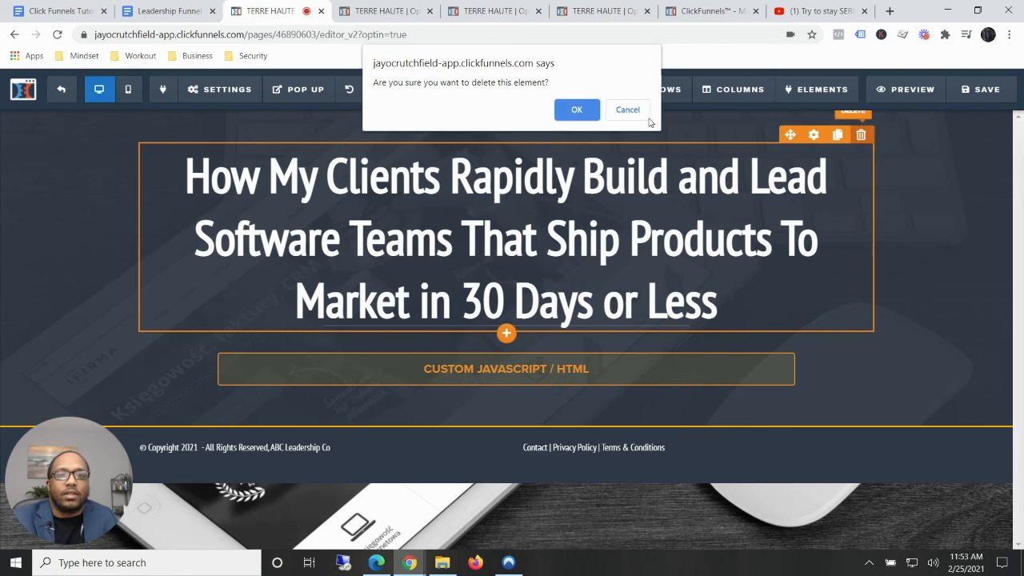
pyautogui.click(577, 110)
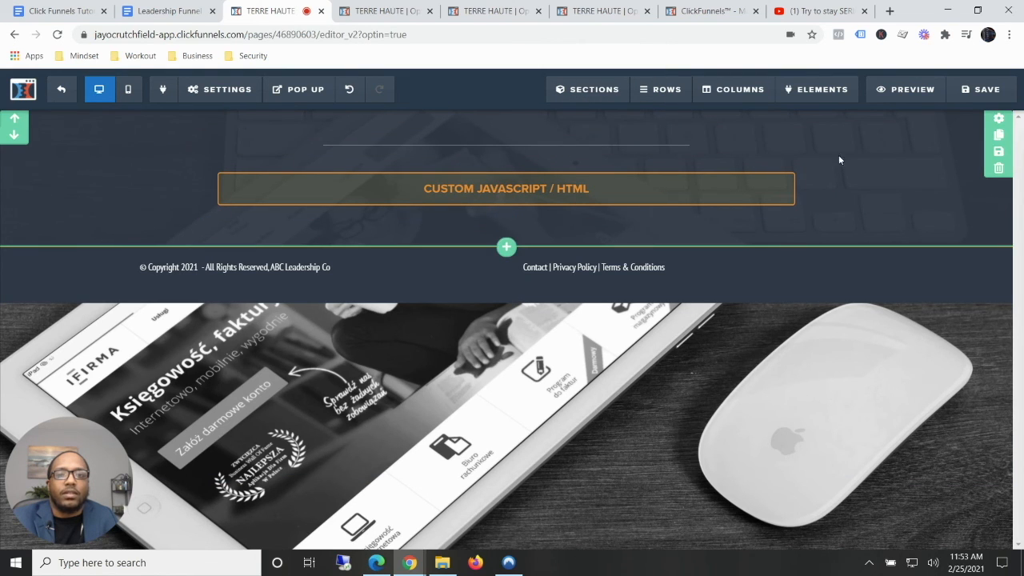
pyautogui.click(861, 148)
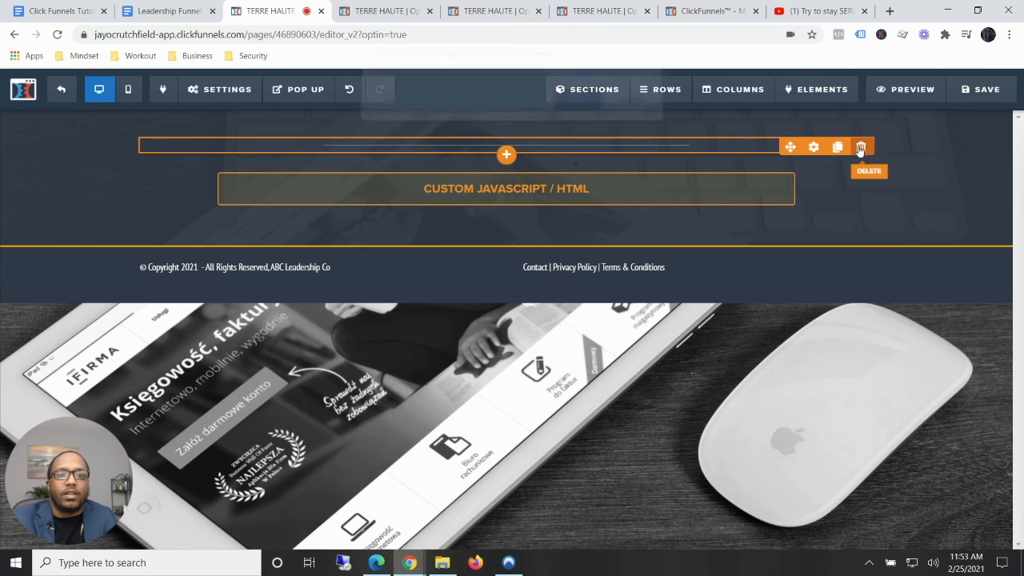
pyautogui.click(576, 108)
# Save the Booking page and reload its preview to check the embedded scheduling calendar
pyautogui.click(959, 91)
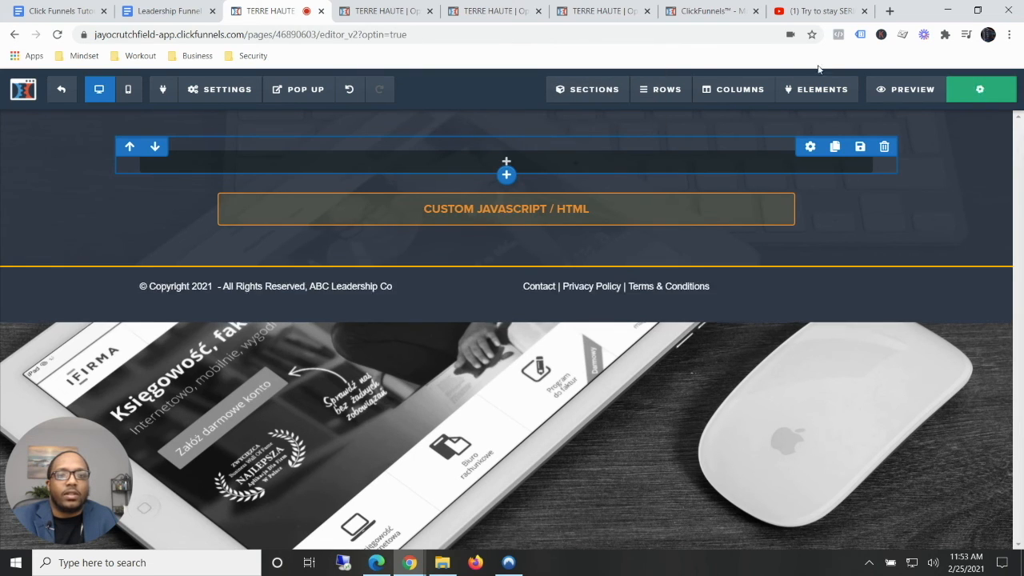
pyautogui.click(384, 11)
pyautogui.click(56, 34)
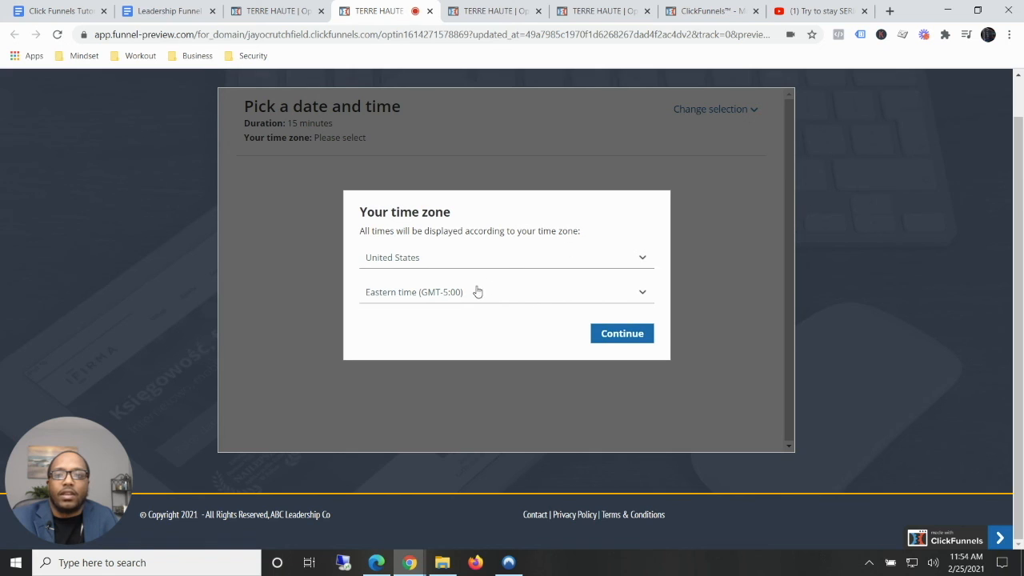
# Leave the Booking page editor and apply the "Mother Funnel PLF FUNNEL - 7" template to the Thank You step
pyautogui.click(280, 12)
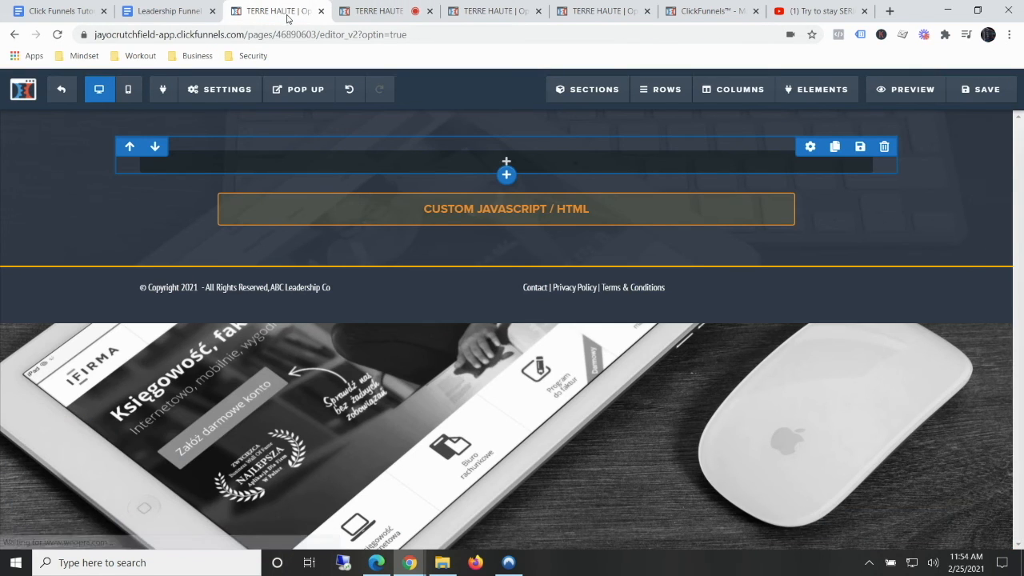
pyautogui.click(71, 93)
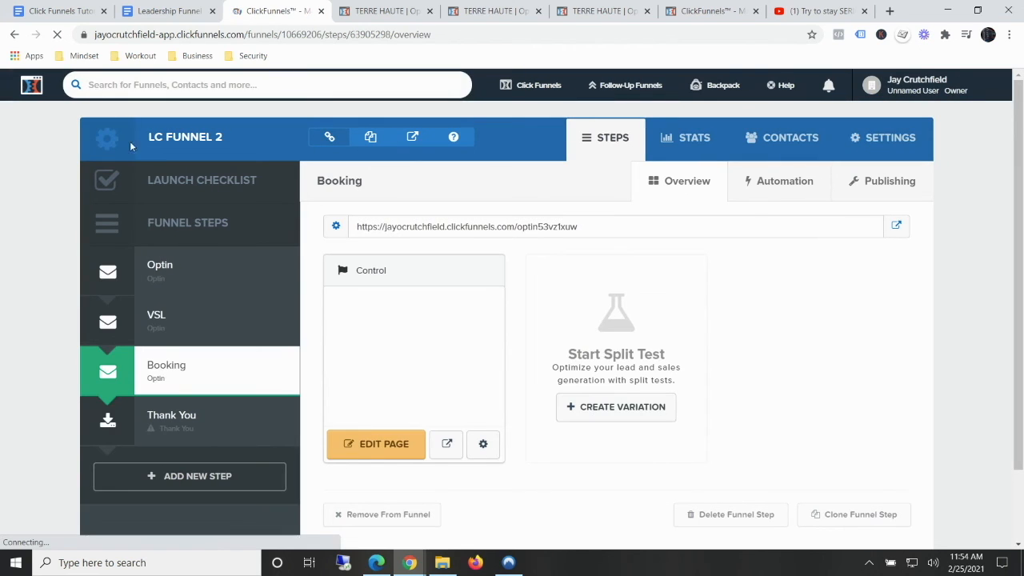
pyautogui.click(180, 423)
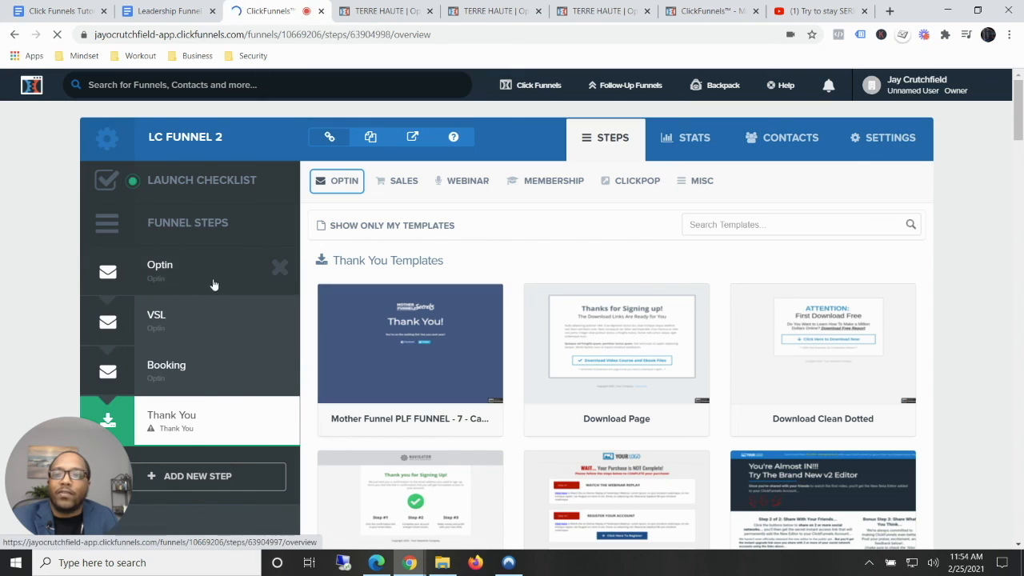
pyautogui.moveTo(425, 340)
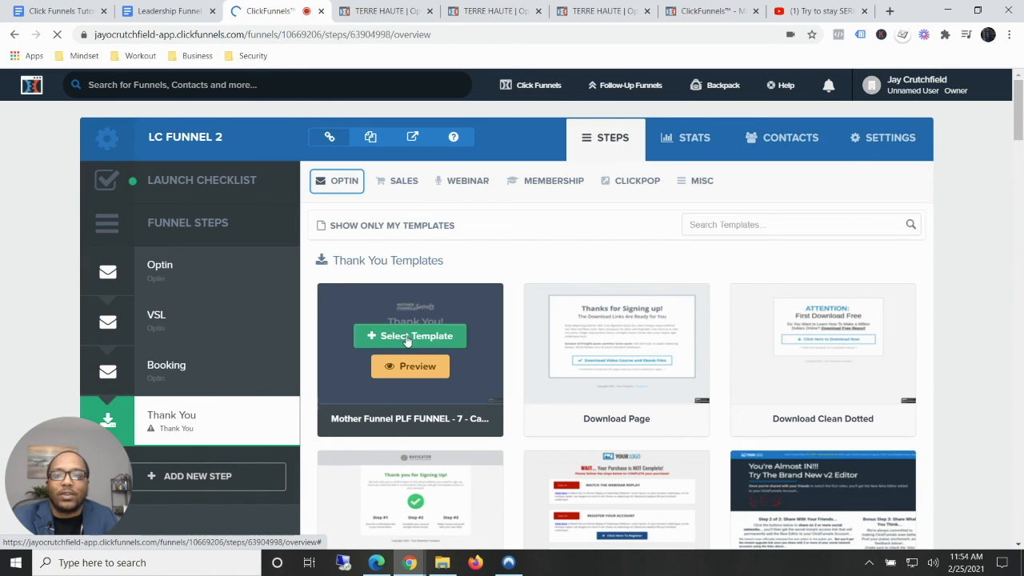
pyautogui.click(408, 340)
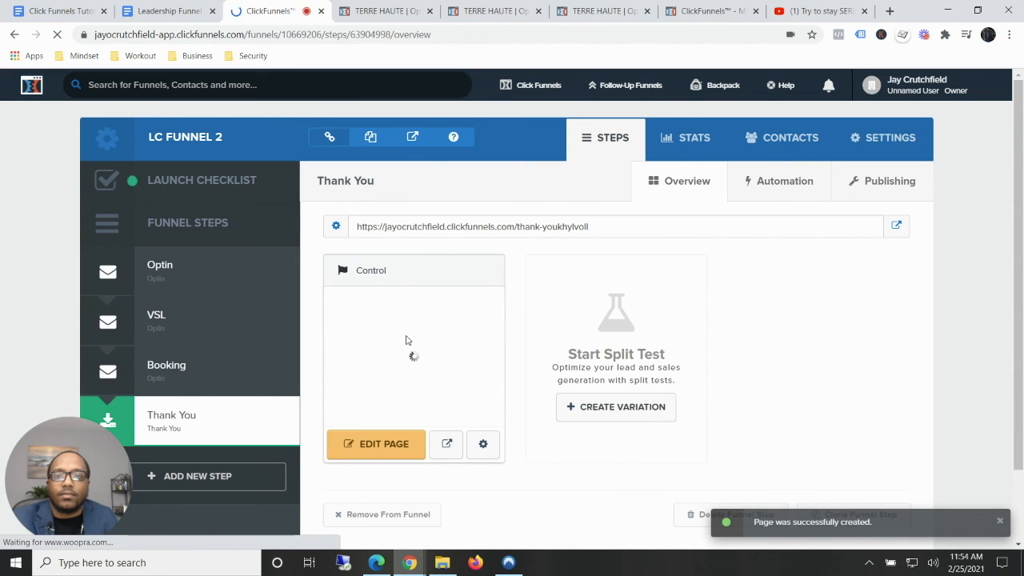
# Open the Thank You page for editing and delete the "Mother Funnel Secrets" logo above the heading
pyautogui.click(385, 447)
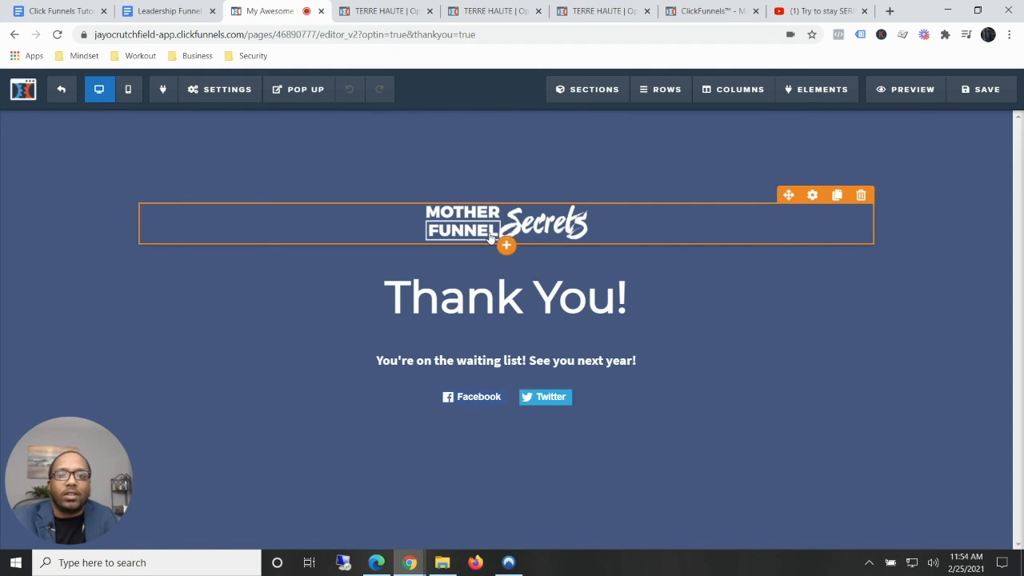
pyautogui.click(861, 195)
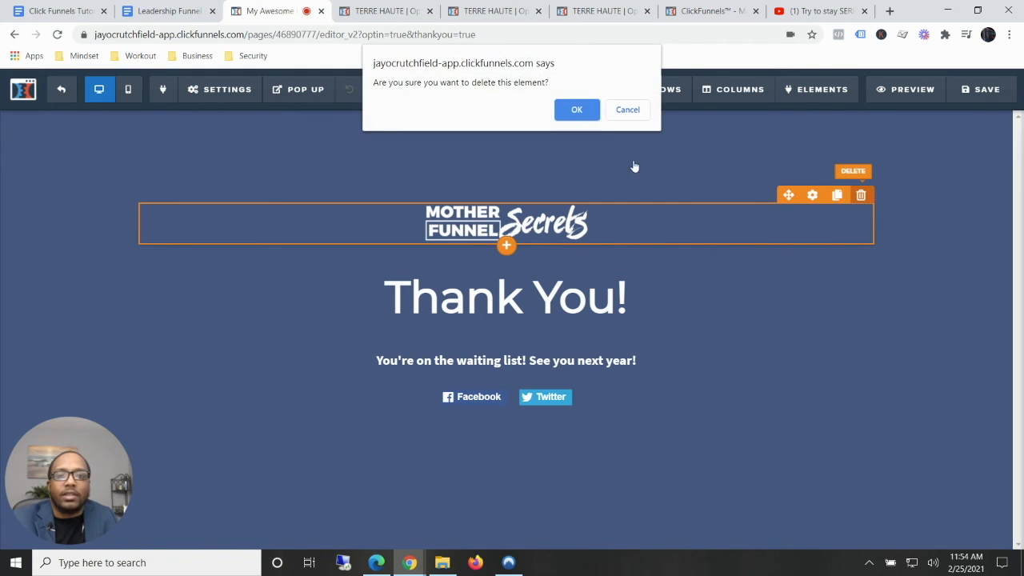
pyautogui.click(577, 111)
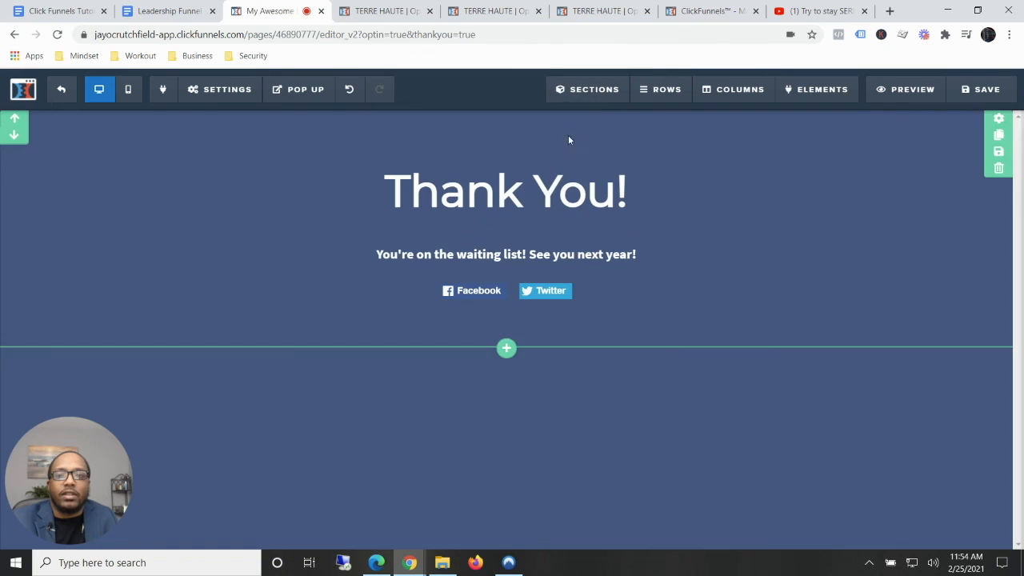
# Replace the waiting-list line under the Thank You heading with "Now Make Sure You A** Shows Up On Time To The Appointment!"
pyautogui.tripleClick(461, 254)
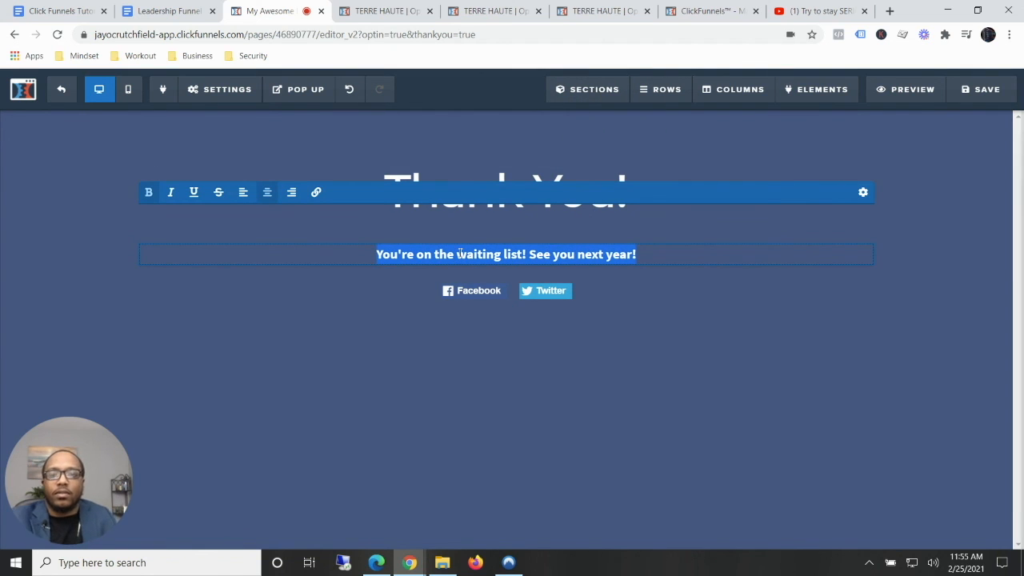
pyautogui.write('No')
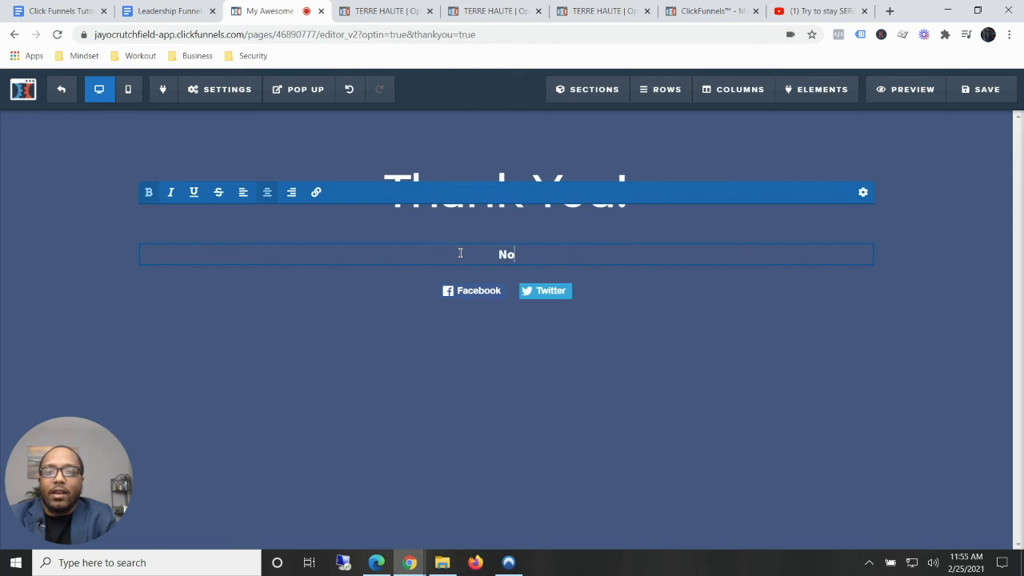
pyautogui.write('w Make Shure')
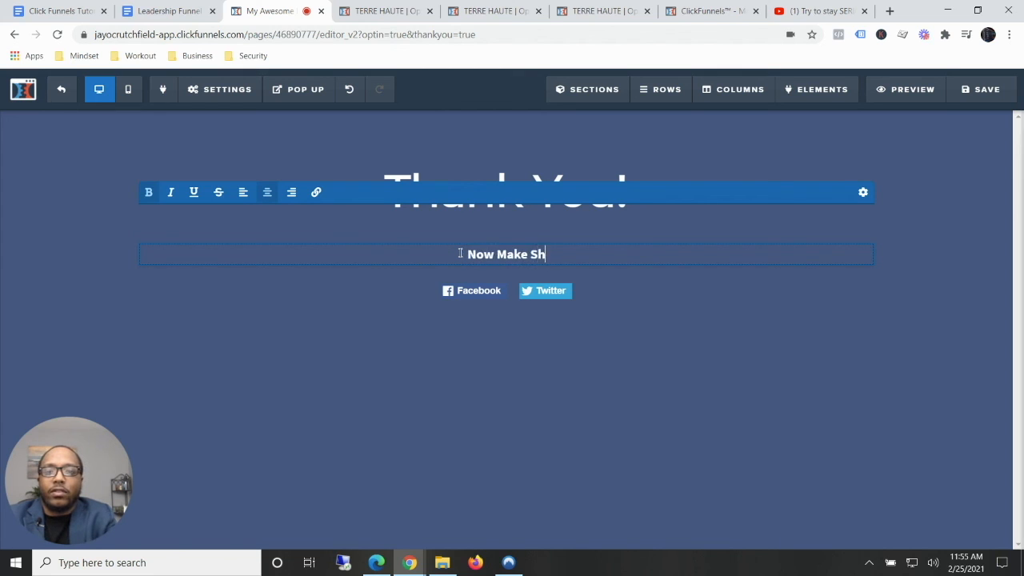
pyautogui.press('BackSpace')
pyautogui.press('BackSpace')
pyautogui.press('BackSpace')
pyautogui.press('BackSpace')
pyautogui.write('ure ')
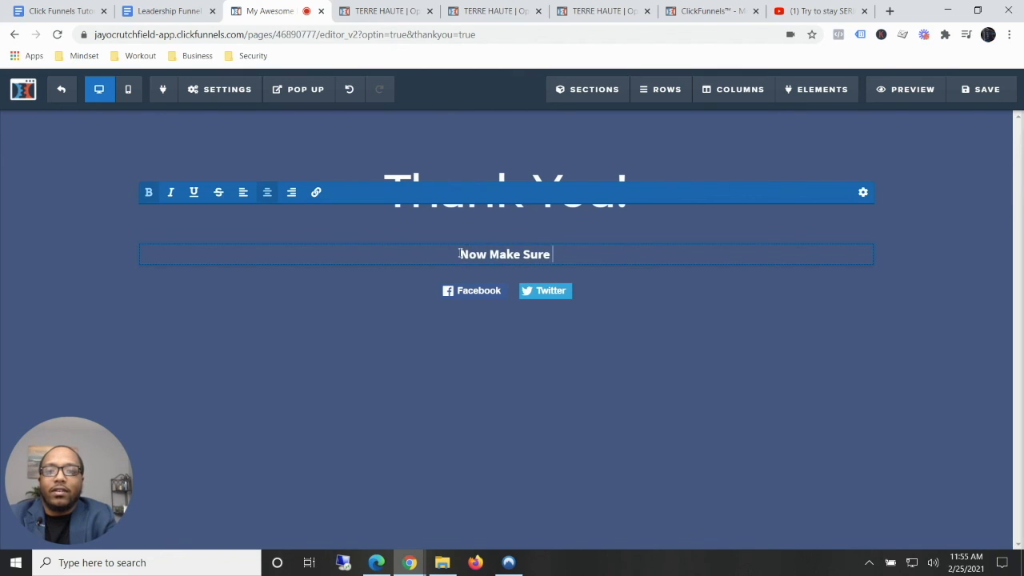
pyautogui.write('You A*')
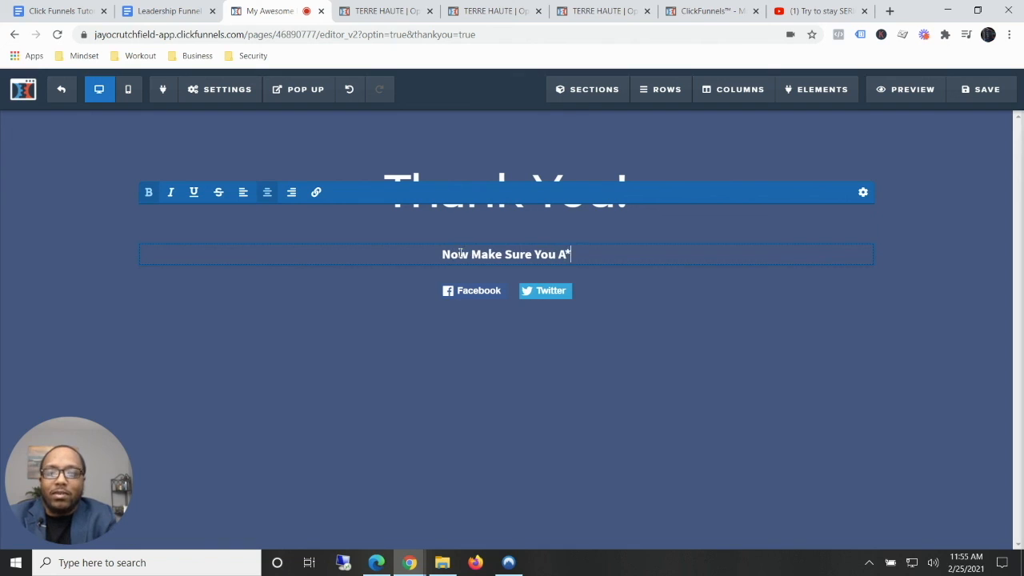
pyautogui.write('* Shows Up On Time To')
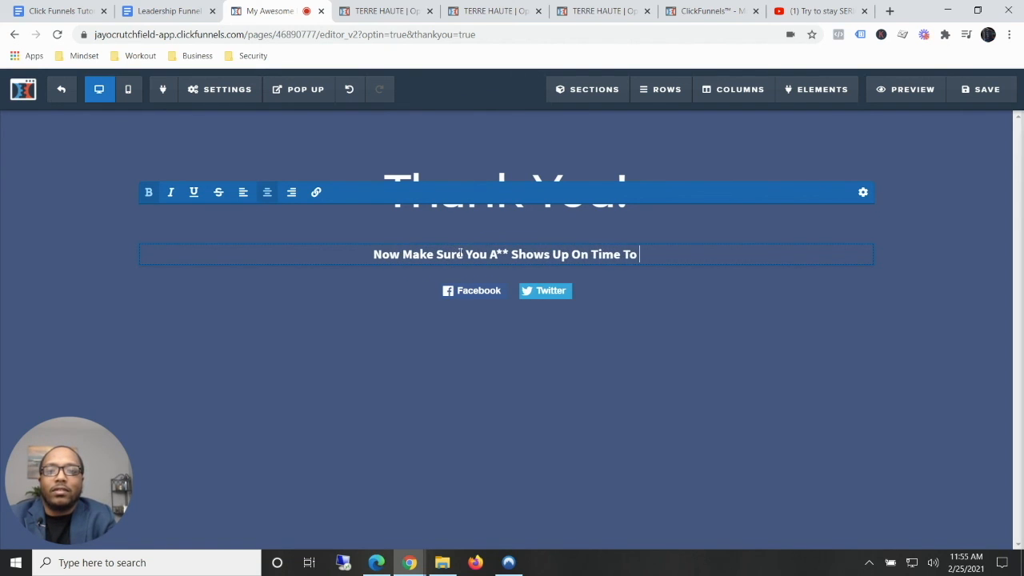
pyautogui.write(' The Appo')
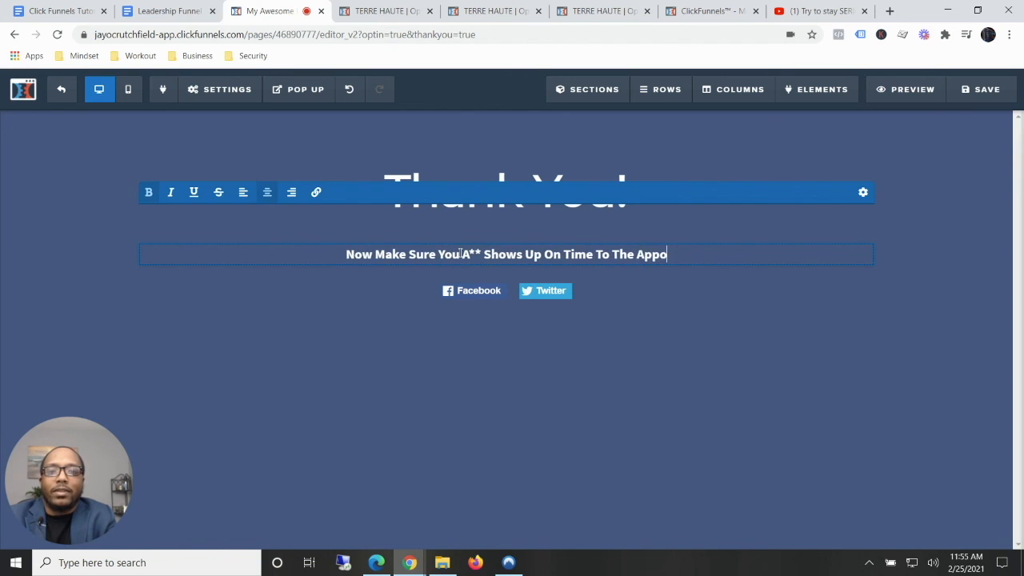
pyautogui.write('intment!')
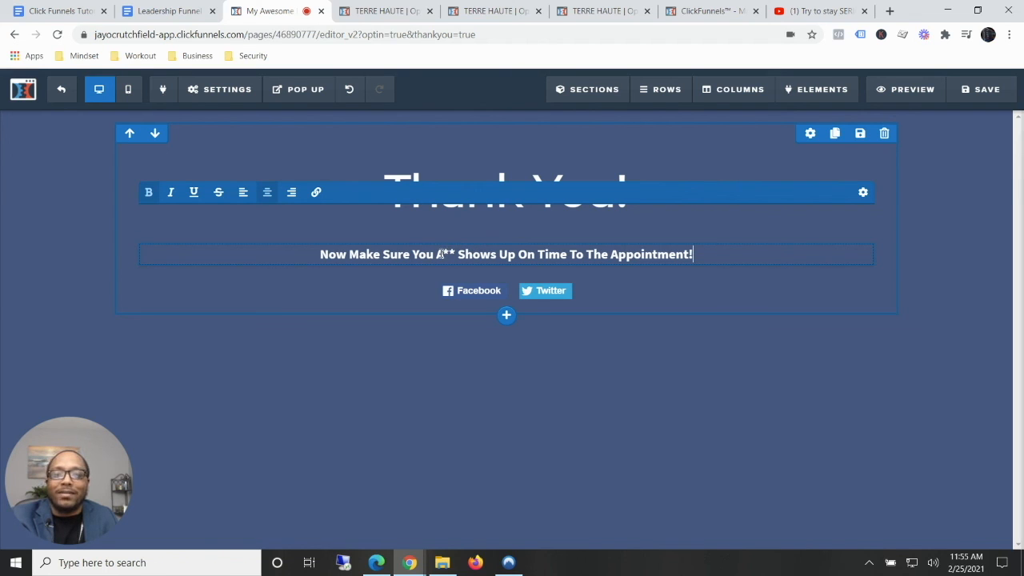
pyautogui.click(561, 387)
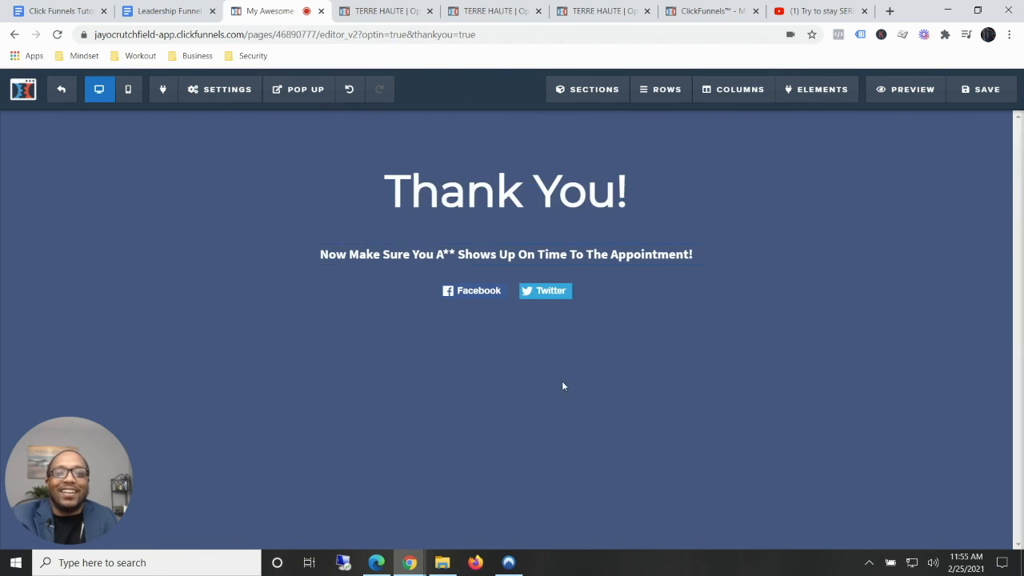
# Add a ":)" smiley to the end of the appointment line under the heading
pyautogui.click(708, 250)
pyautogui.write(':)')
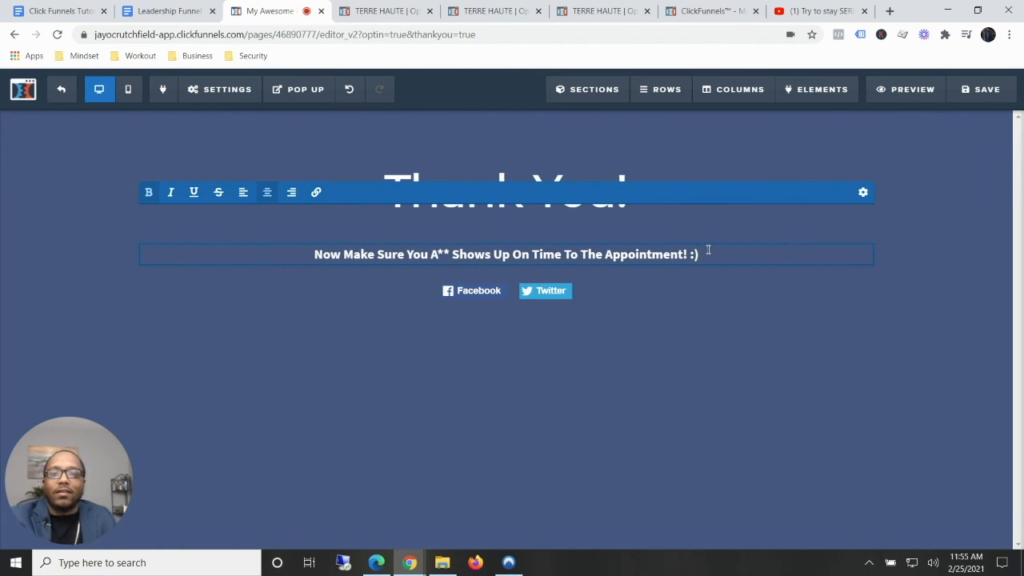
pyautogui.click(557, 353)
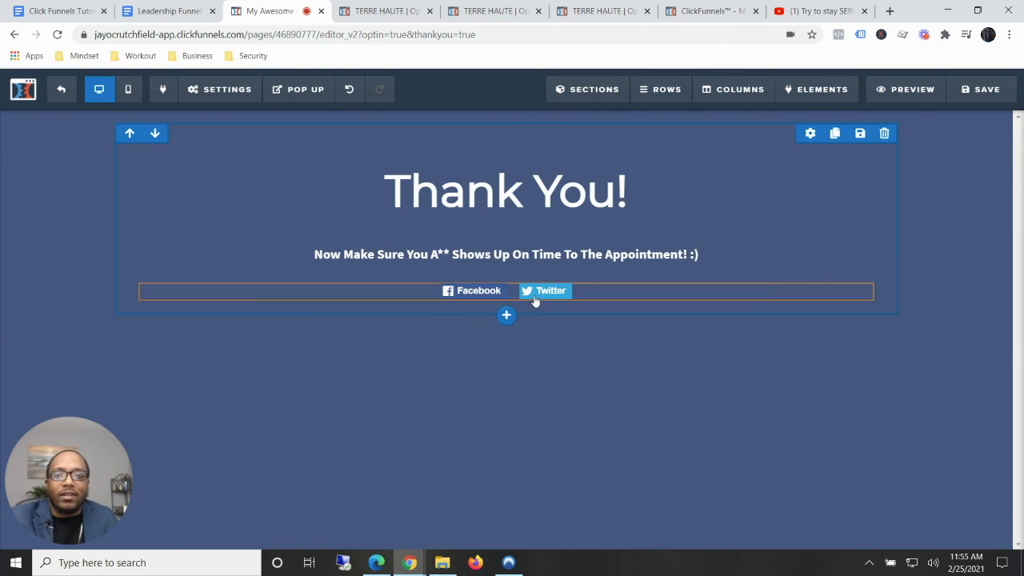
# Delete the Facebook and Twitter share buttons, and save the Thank You page with its default SEO title cleared
pyautogui.click(861, 275)
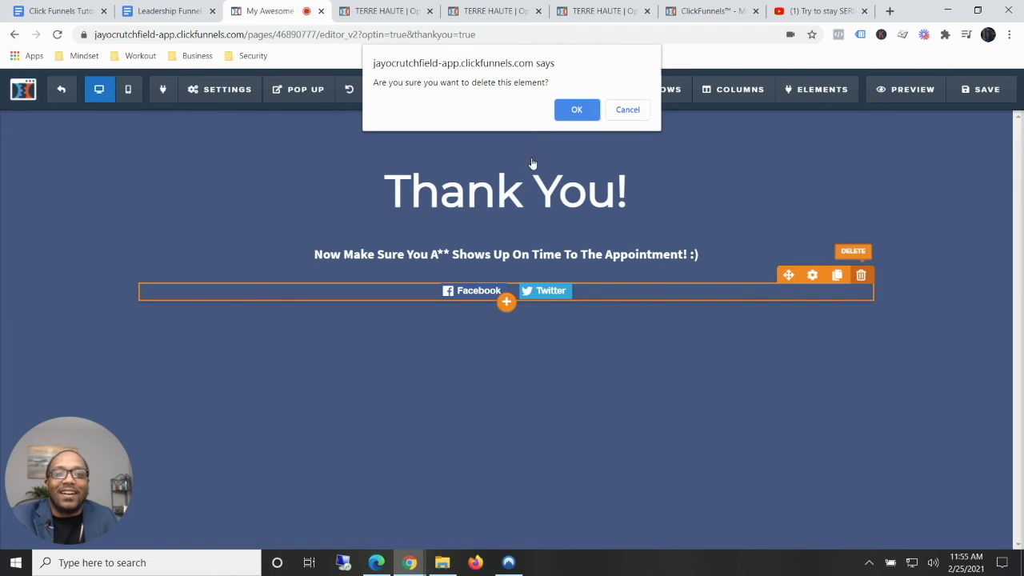
pyautogui.click(575, 110)
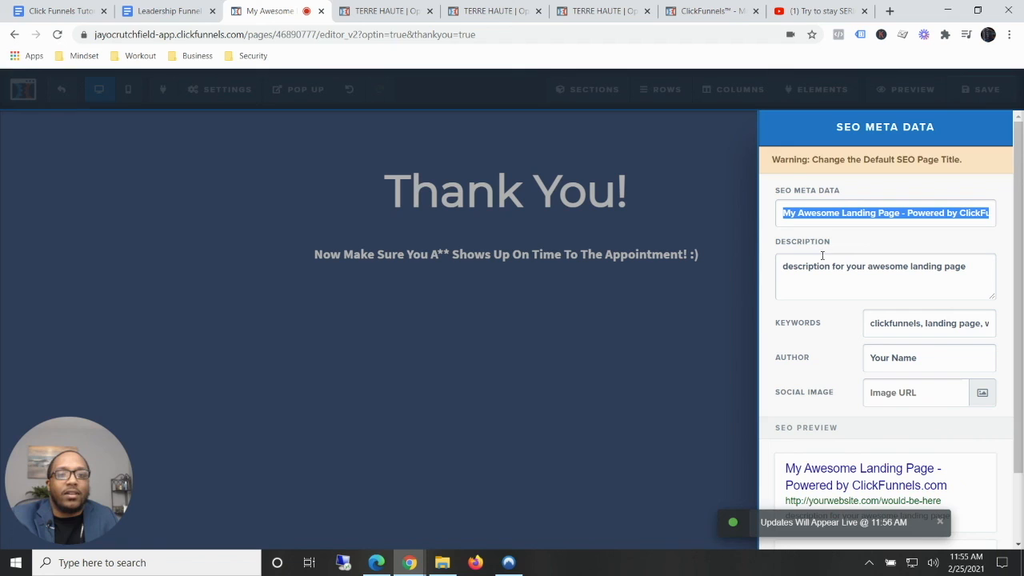
pyautogui.press('BackSpace')
pyautogui.click(690, 373)
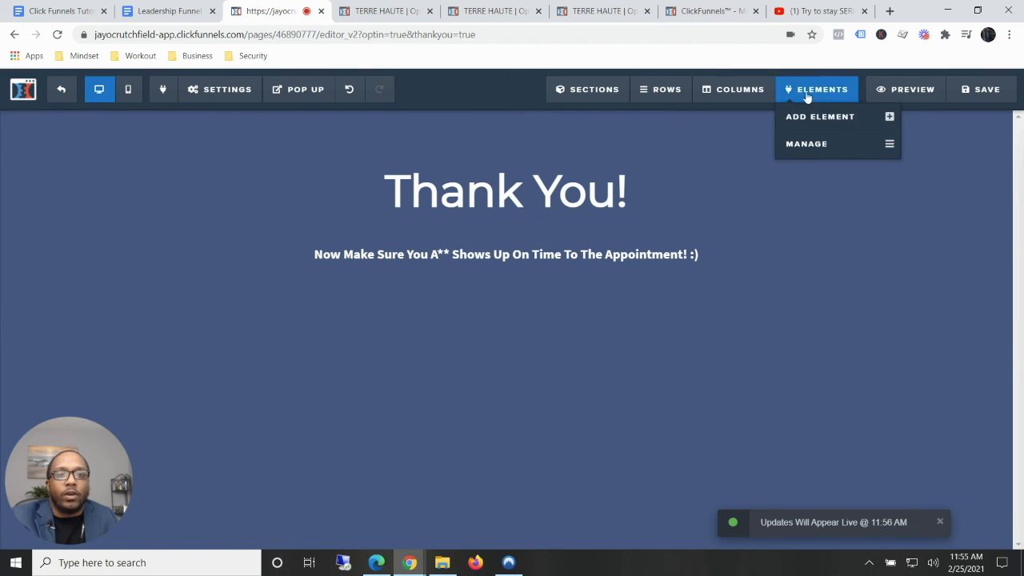
# Open the Thank You page preview in a separate tab and check the finished page
pyautogui.rightClick(886, 91)
pyautogui.click(884, 94)
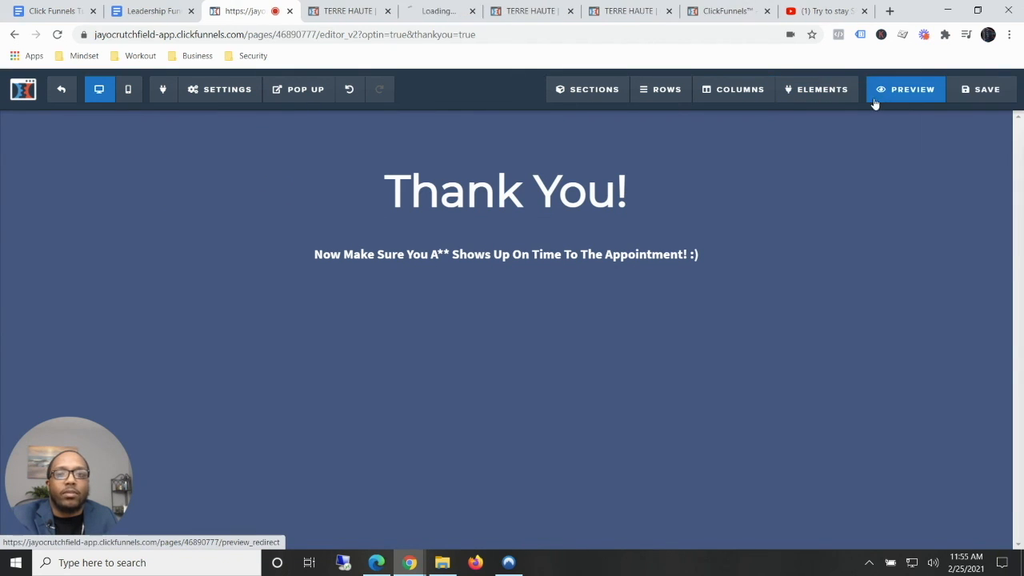
pyautogui.click(435, 11)
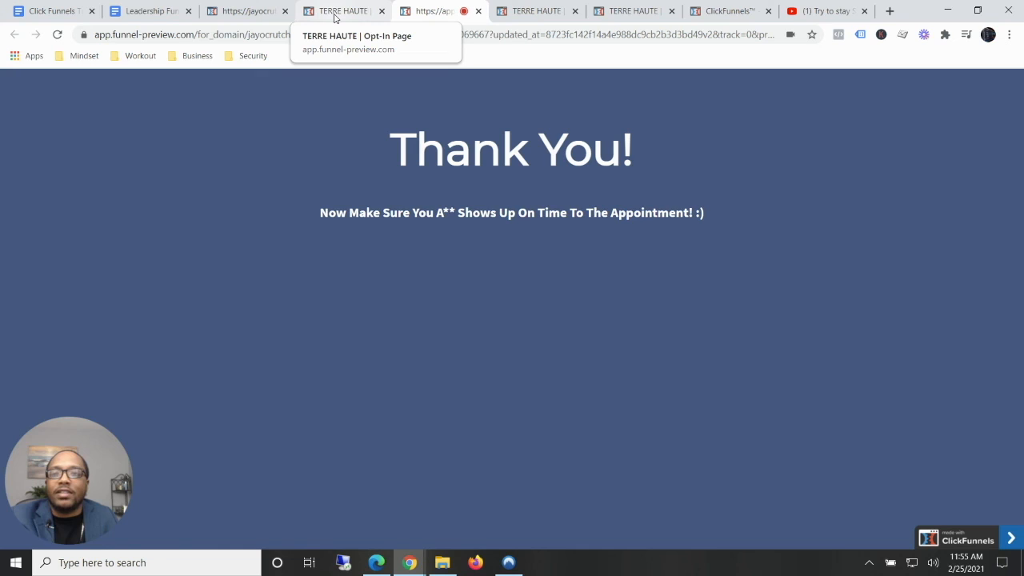
# Switch to the AWW whiteboard to review the funnel flow diagram against the built pages, returning to the Thank You page editor in between
pyautogui.hotkey('alt', 'Tab')
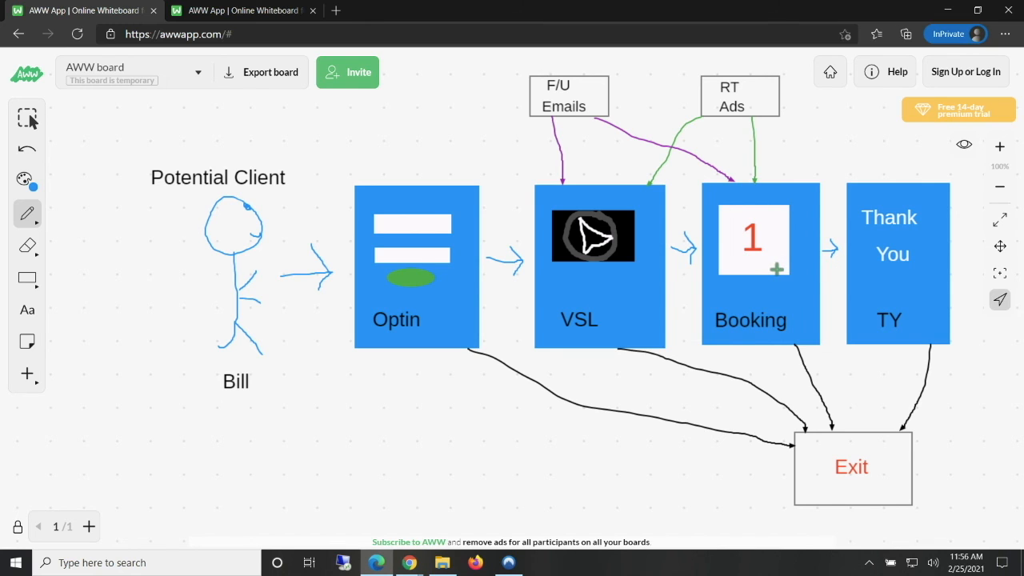
pyautogui.hotkey('alt', 'Tab')
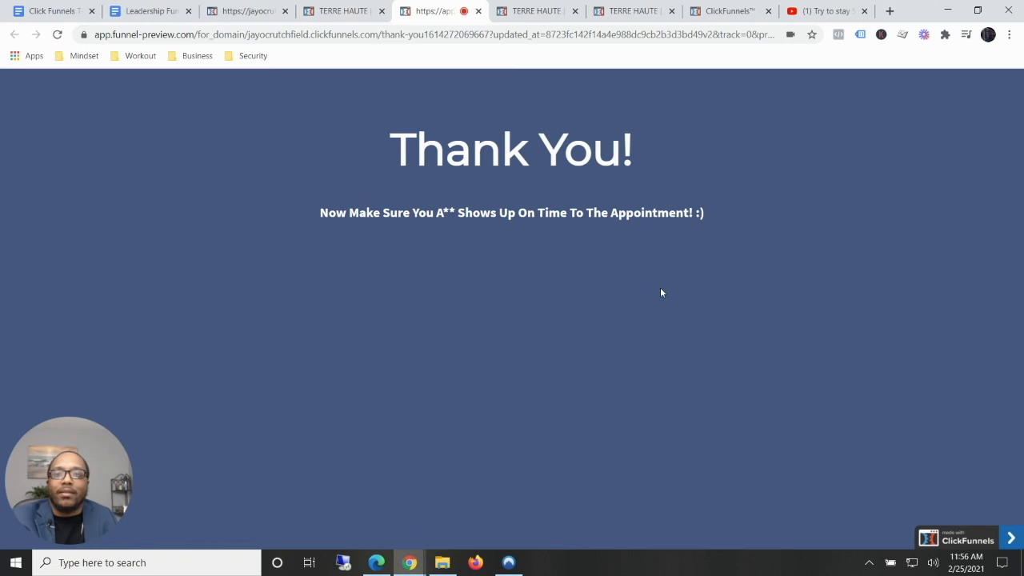
pyautogui.click(335, 17)
pyautogui.click(261, 13)
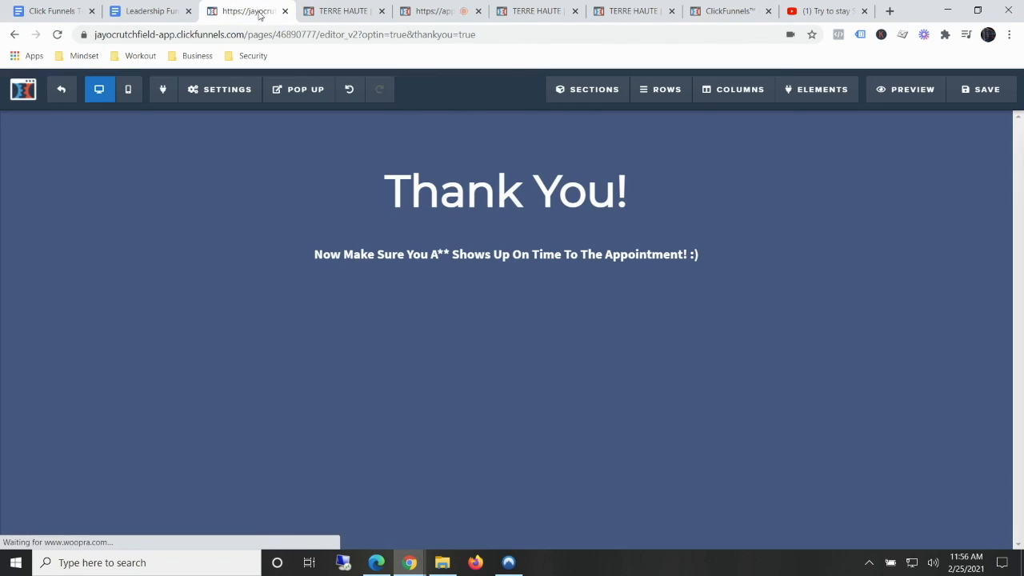
pyautogui.click(272, 94)
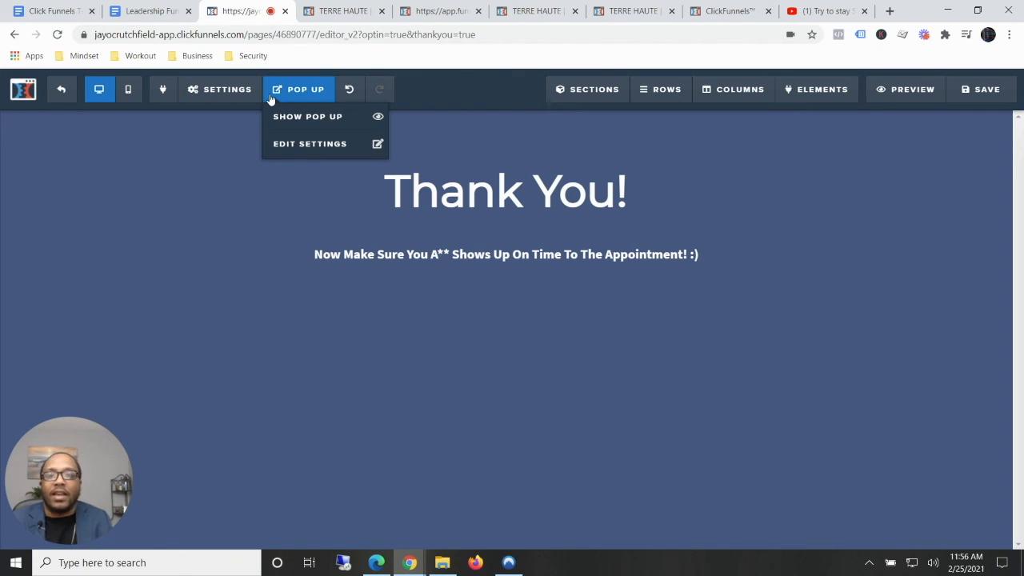
pyautogui.hotkey('alt', 'Tab')
pyautogui.hotkey('alt', 'Tab')
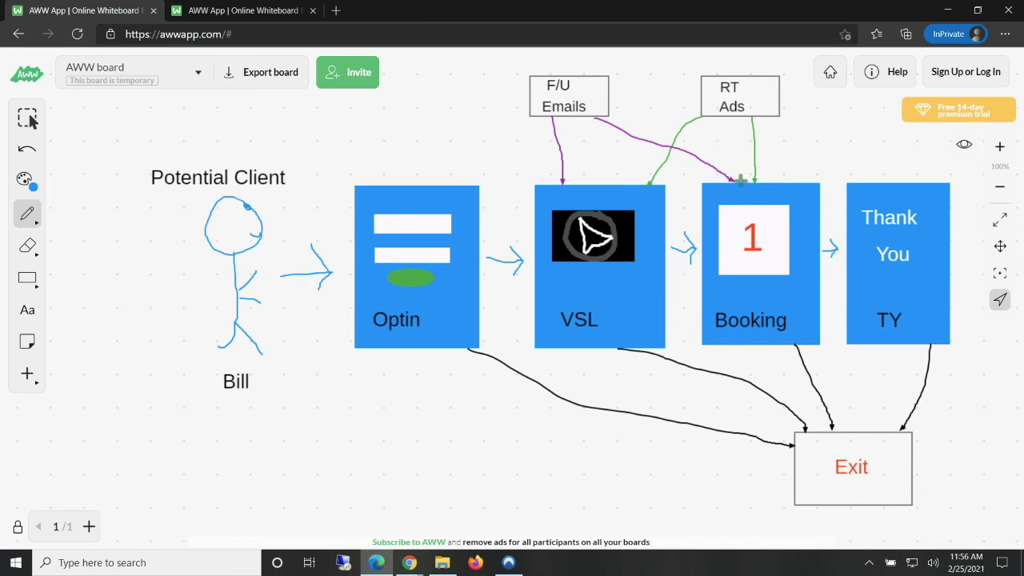
pyautogui.hotkey('alt', 'Tab')
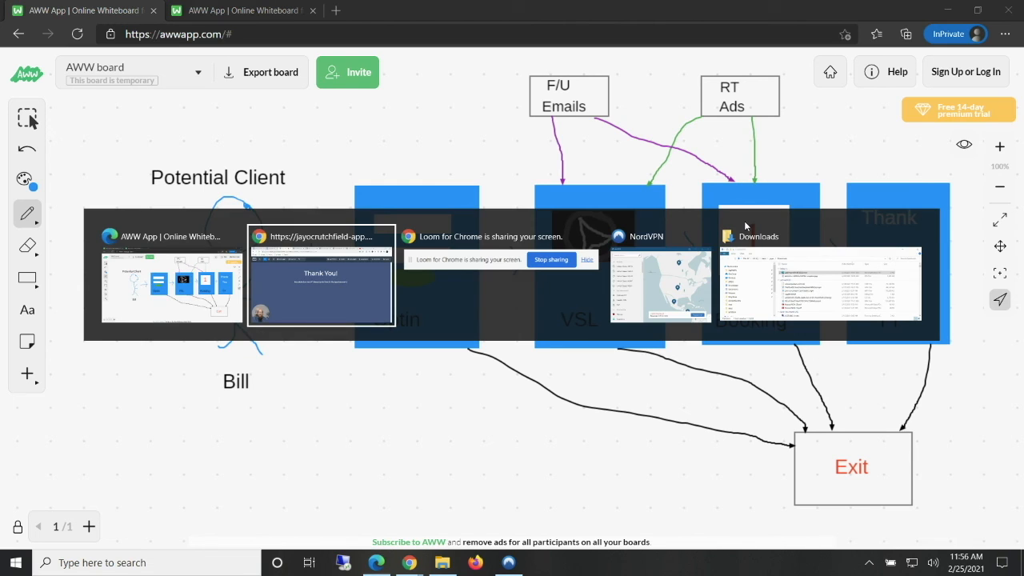